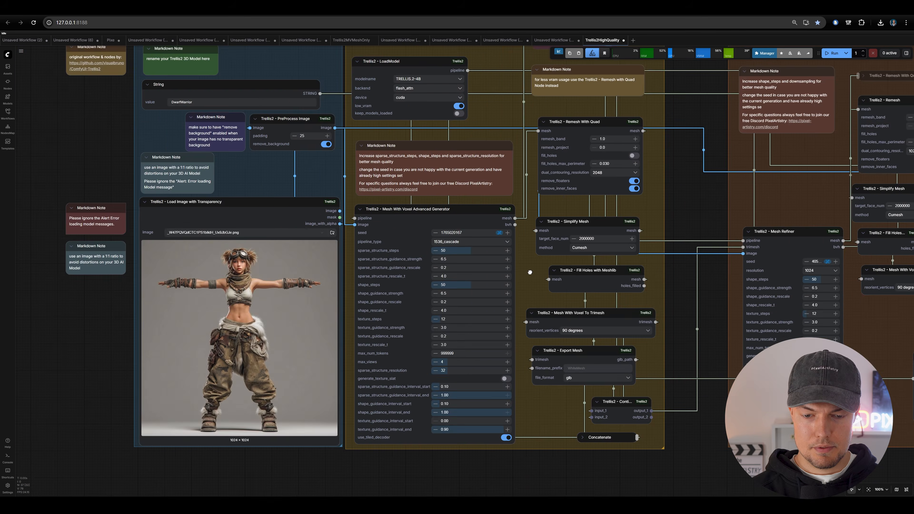
- Examine the Refiner group's Simplify Mesh node and its target face count setting
{"action": "scroll", "coordinate": [531, 272], "scroll_direction": "up", "scroll_amount": 1}
{"action": "left_click_drag", "start_coordinate": [647, 236], "coordinate": [432, 247]}
{"action": "left_click_drag", "start_coordinate": [494, 216], "coordinate": [341, 241]}
{"action": "left_click_drag", "start_coordinate": [646, 225], "coordinate": [564, 230]}
{"action": "scroll", "coordinate": [564, 230], "scroll_direction": "down", "scroll_amount": 1}
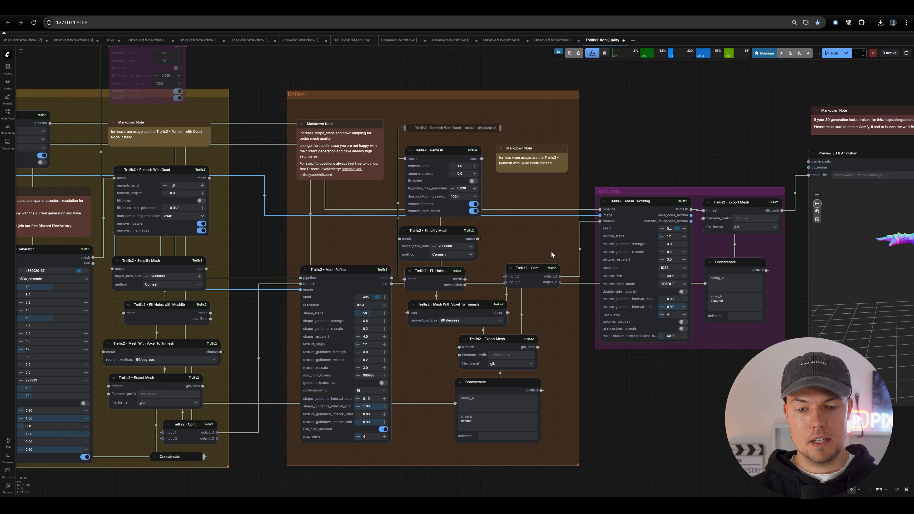
{"action": "scroll", "coordinate": [499, 255], "scroll_direction": "up", "scroll_amount": 13}
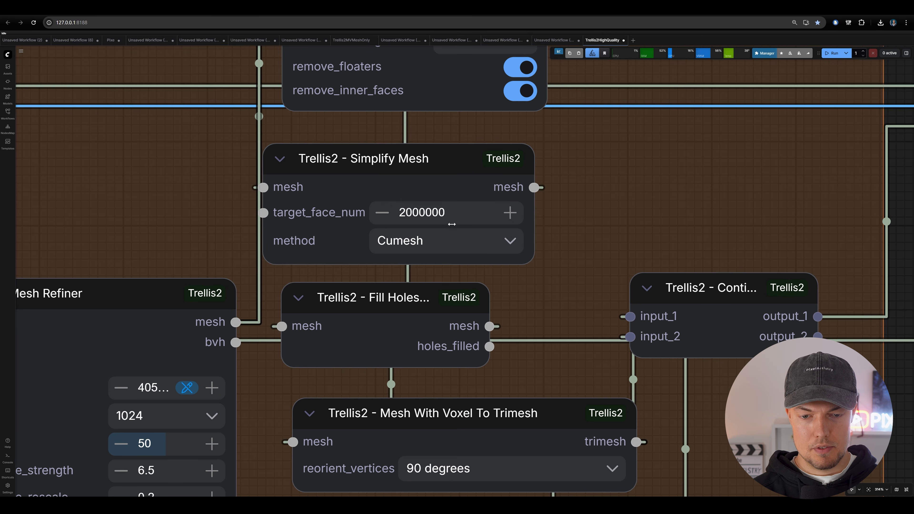
{"action": "left_click_drag", "start_coordinate": [630, 202], "coordinate": [669, 212]}
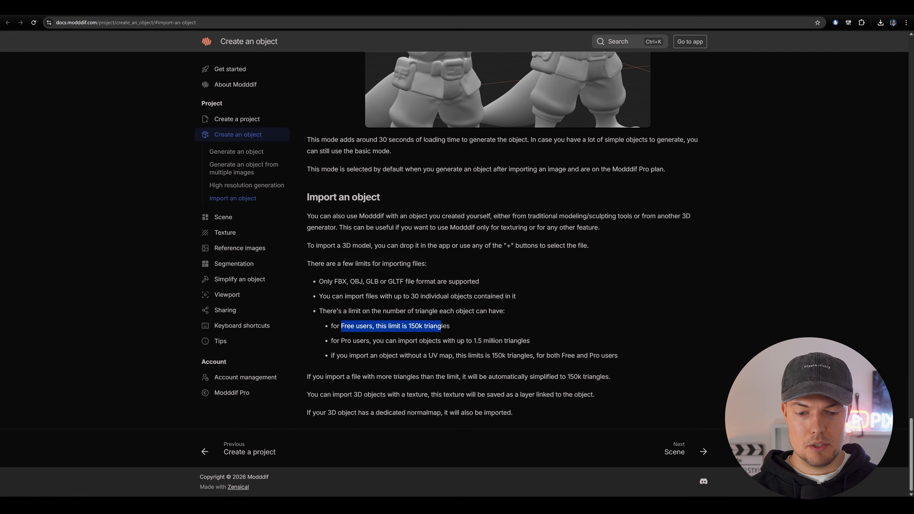
- Highlight the triangle import limits for Free and Pro users in the Modddif documentation on importing an object
{"action": "left_click_drag", "start_coordinate": [441, 327], "coordinate": [455, 328]}
{"action": "left_click", "coordinate": [458, 328]}
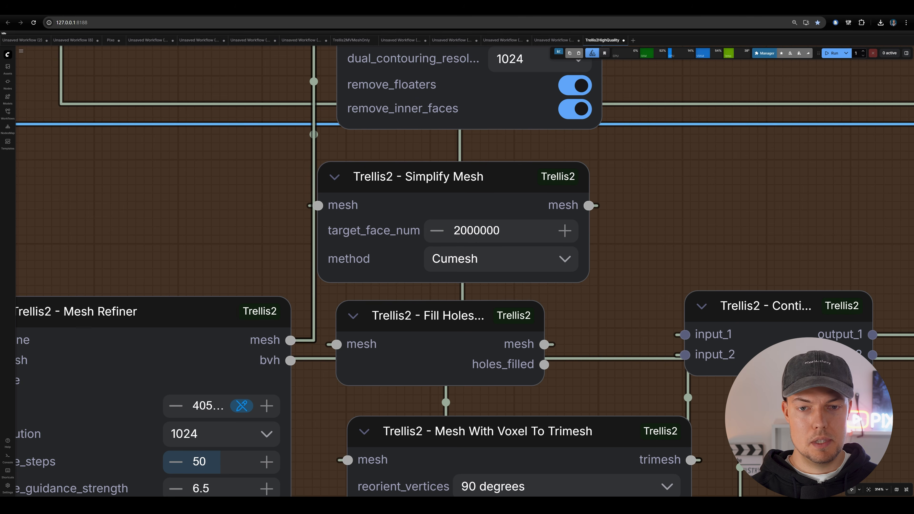
- In the ComfyUI workflow, set target_face_num of the Refiner group's Simplify Mesh node to 100000
{"action": "scroll", "coordinate": [609, 211], "scroll_direction": "right", "scroll_amount": 1}
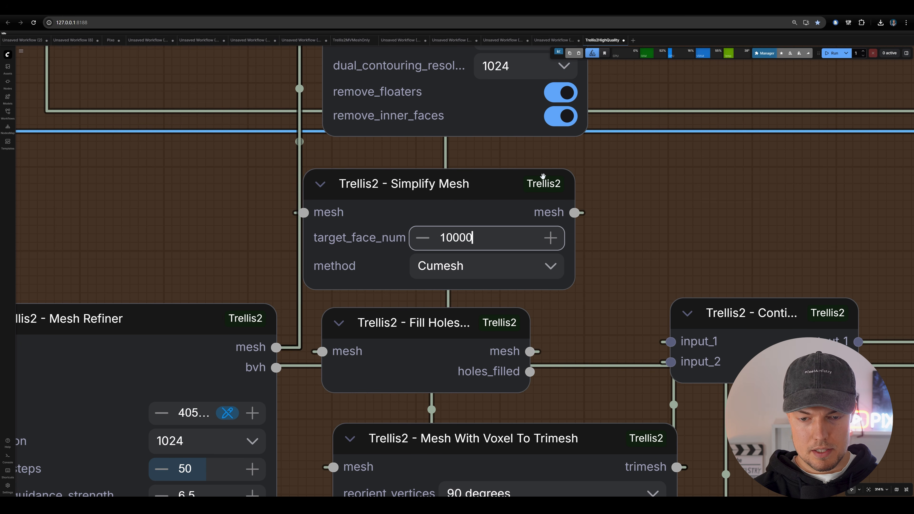
{"action": "scroll", "coordinate": [432, 269], "scroll_direction": "down", "scroll_amount": 4}
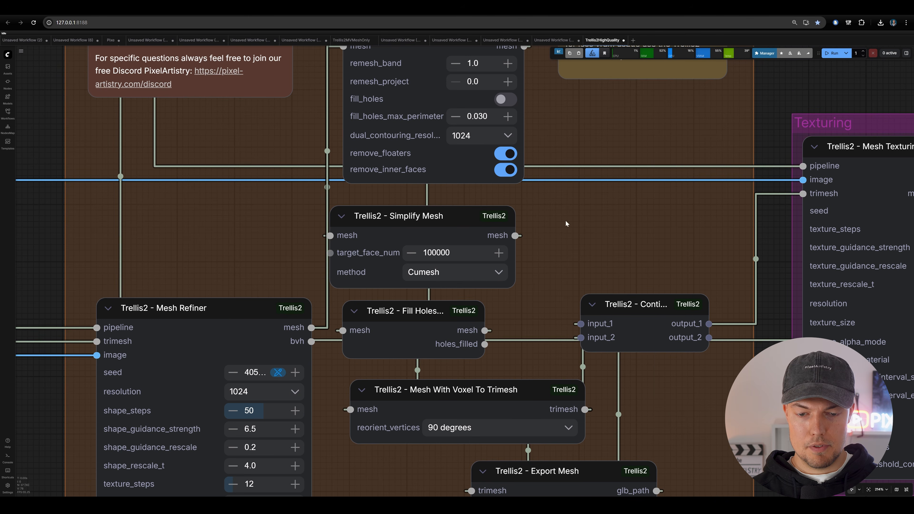
{"action": "scroll", "coordinate": [566, 223], "scroll_direction": "down", "scroll_amount": 5}
{"action": "scroll", "coordinate": [553, 231], "scroll_direction": "up", "scroll_amount": 2}
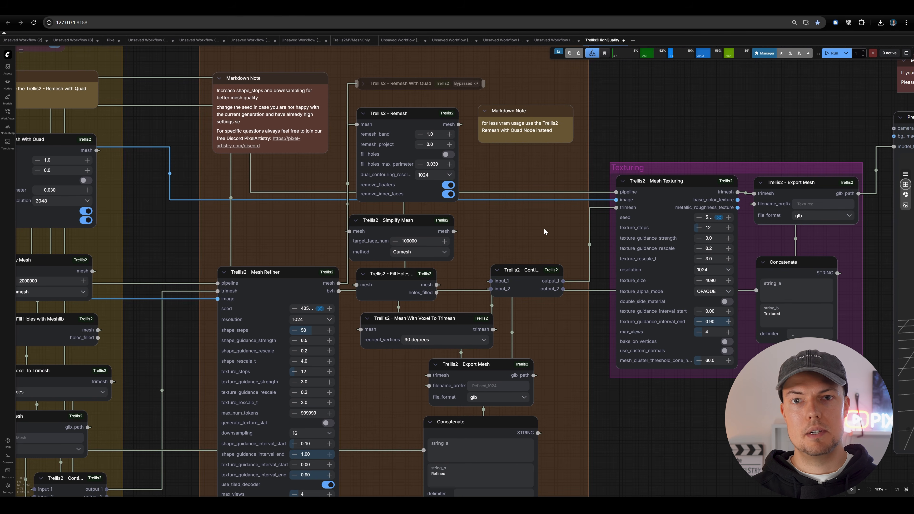
{"action": "scroll", "coordinate": [519, 234], "scroll_direction": "up", "scroll_amount": 5}
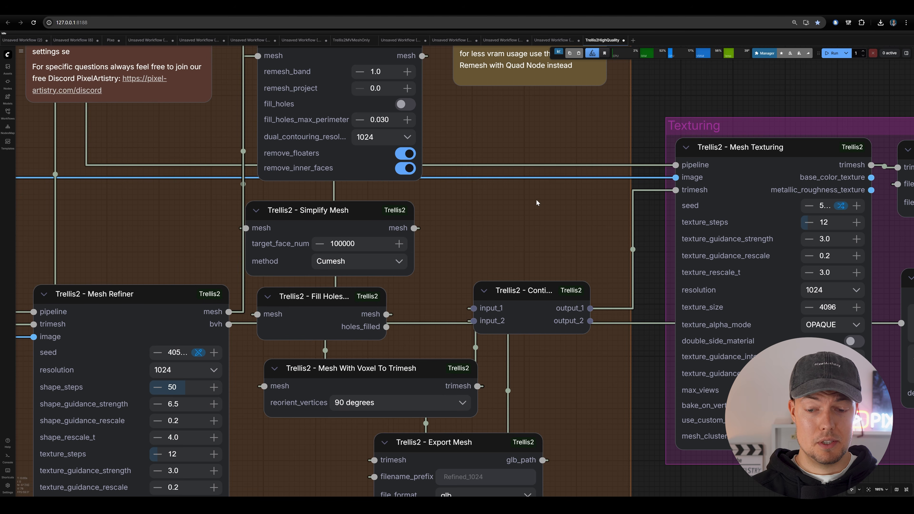
{"action": "scroll", "coordinate": [536, 202], "scroll_direction": "down", "scroll_amount": 5}
{"action": "scroll", "coordinate": [311, 248], "scroll_direction": "up", "scroll_amount": 2}
{"action": "scroll", "coordinate": [325, 230], "scroll_direction": "up", "scroll_amount": 3}
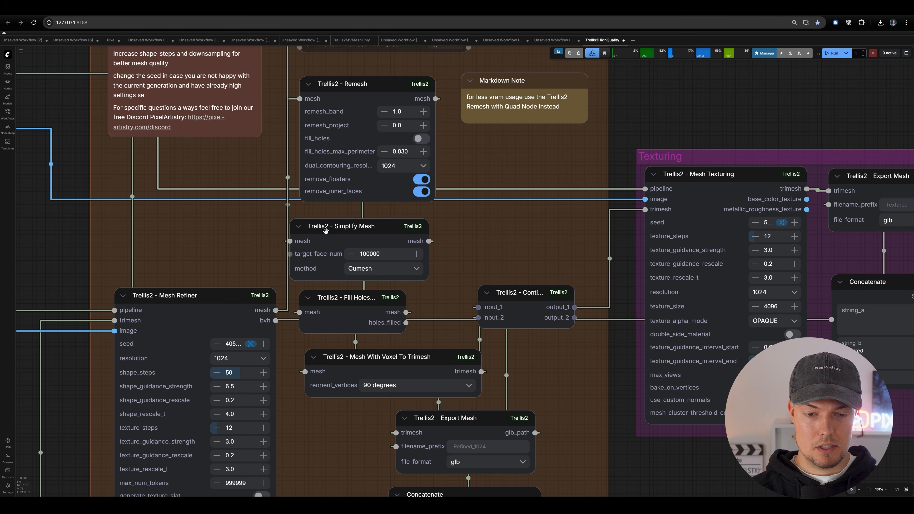
- Set target_face_num of the Simplify Mesh node in the Mesh Generation group to 100000
{"action": "scroll", "coordinate": [496, 220], "scroll_direction": "down", "scroll_amount": 8}
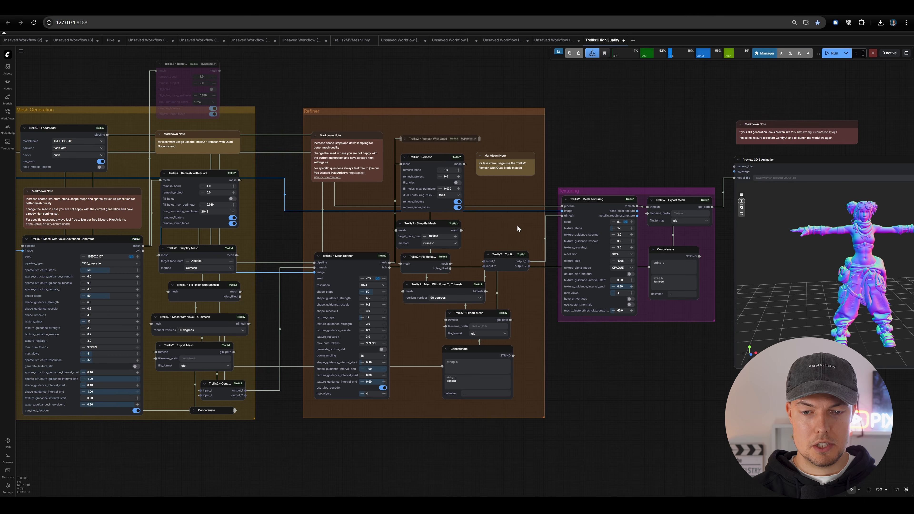
{"action": "left_click_drag", "start_coordinate": [545, 141], "coordinate": [421, 114]}
{"action": "left_click_drag", "start_coordinate": [337, 143], "coordinate": [654, 137]}
{"action": "scroll", "coordinate": [418, 116], "scroll_direction": "up", "scroll_amount": 4}
{"action": "left_click_drag", "start_coordinate": [491, 221], "coordinate": [539, 119]}
{"action": "scroll", "coordinate": [519, 160], "scroll_direction": "up", "scroll_amount": 5}
{"action": "left_click_drag", "start_coordinate": [504, 171], "coordinate": [557, 179]}
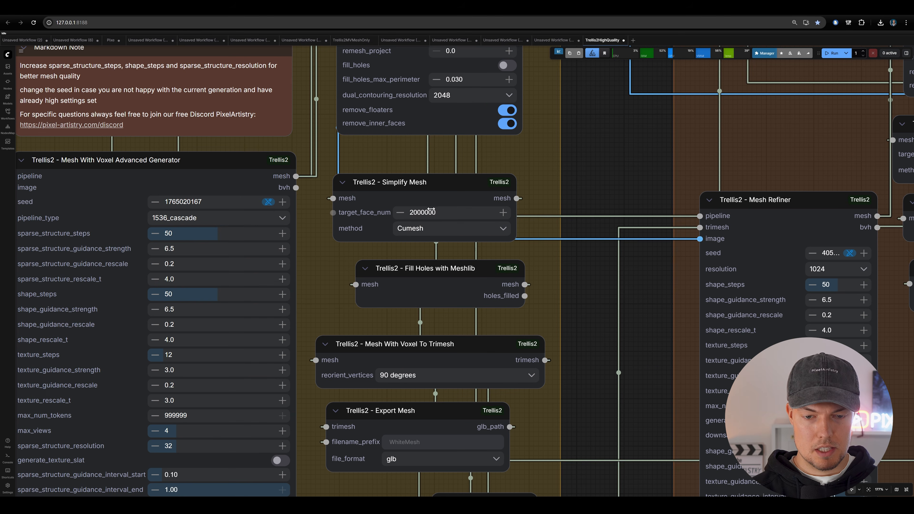
{"action": "type", "text": "100000"}
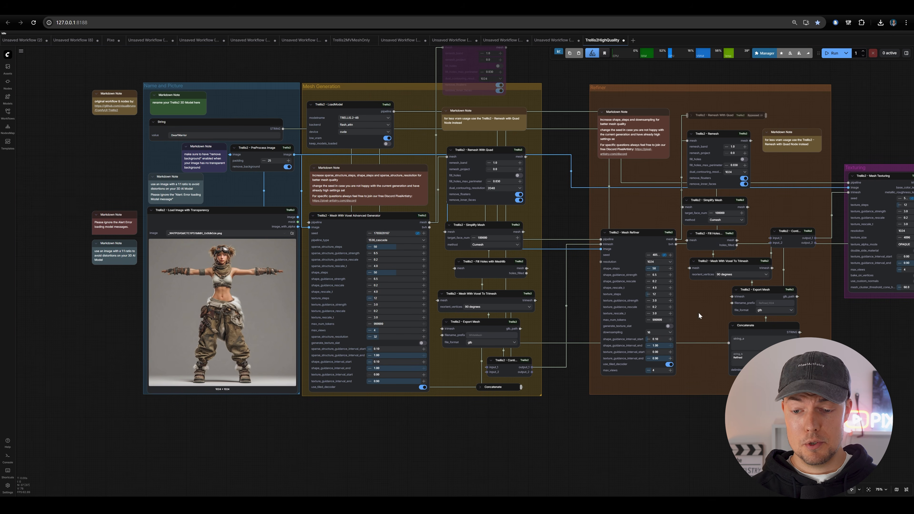
- Look over the Mesh Generation and Refiner settings and run the Trellis2 workflow
{"action": "scroll", "coordinate": [710, 291], "scroll_direction": "up", "scroll_amount": 11}
{"action": "scroll", "coordinate": [632, 261], "scroll_direction": "down", "scroll_amount": 4}
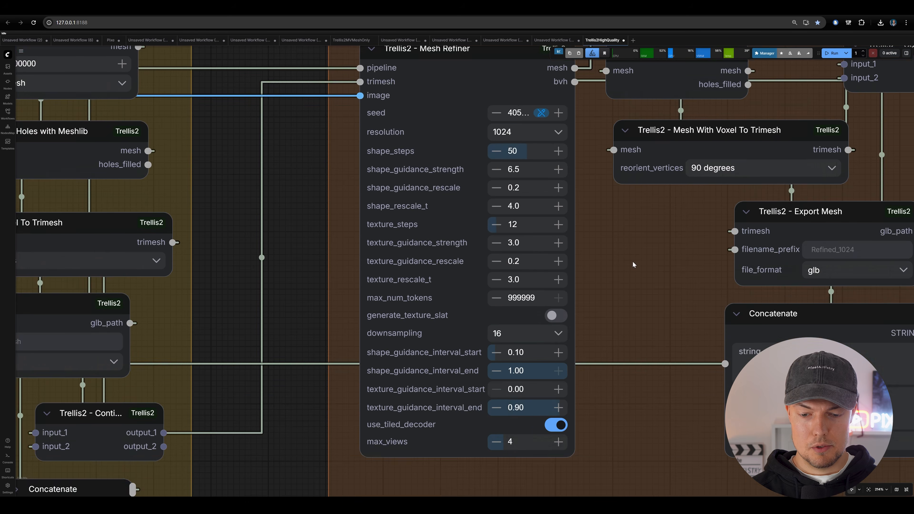
{"action": "scroll", "coordinate": [573, 104], "scroll_direction": "down", "scroll_amount": 6}
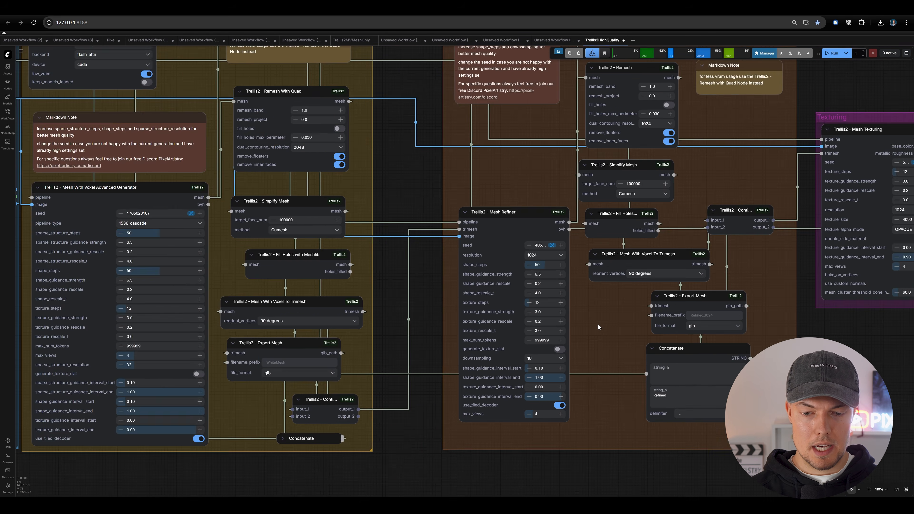
{"action": "scroll", "coordinate": [580, 200], "scroll_direction": "right", "scroll_amount": 5}
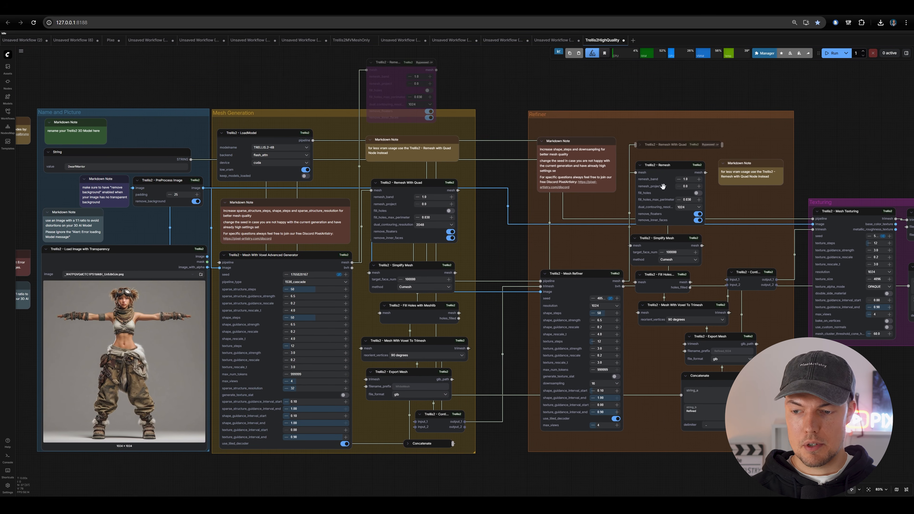
{"action": "scroll", "coordinate": [674, 147], "scroll_direction": "left", "scroll_amount": 4}
{"action": "key", "text": "ctrl+Return"}
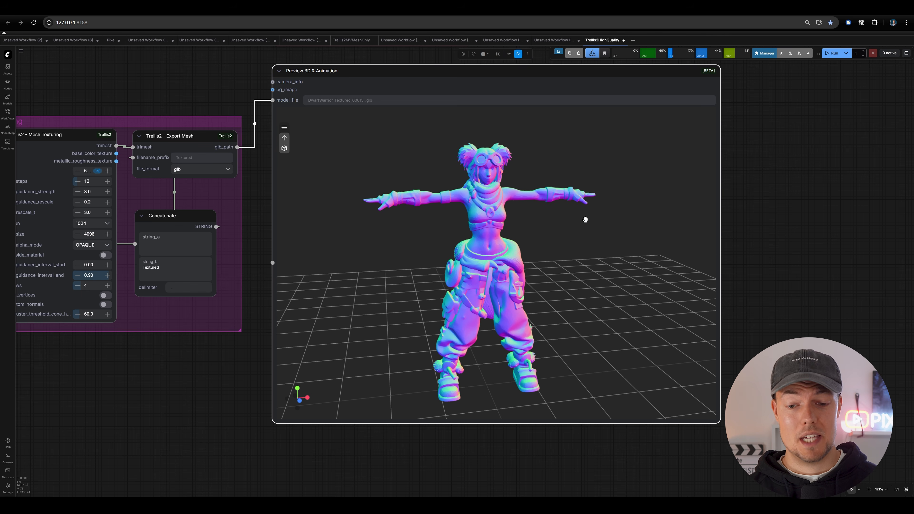
- Inspect the character's surface detail in the 3D preview's normal shading, close up and from several angles
{"action": "left_click_drag", "start_coordinate": [444, 191], "coordinate": [482, 220]}
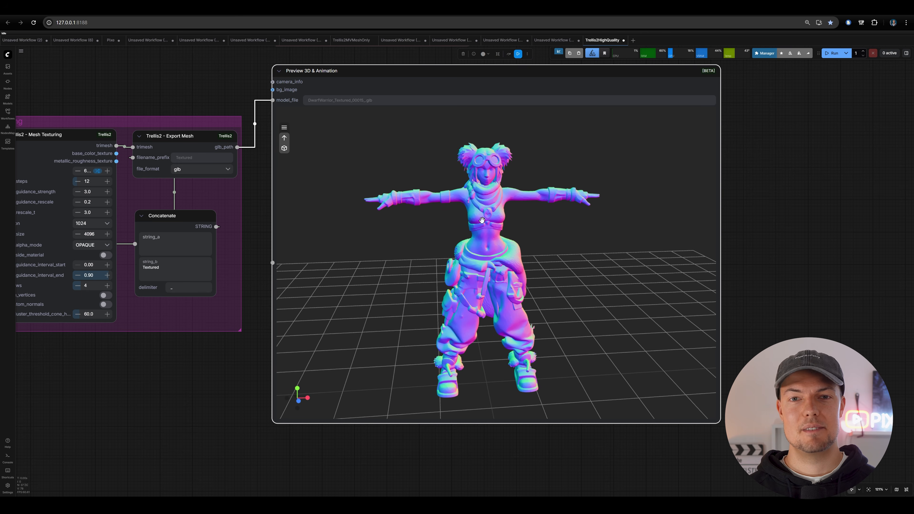
{"action": "left_click_drag", "start_coordinate": [434, 285], "coordinate": [475, 221]}
{"action": "scroll", "coordinate": [336, 279], "scroll_direction": "up", "scroll_amount": 3}
{"action": "scroll", "coordinate": [483, 236], "scroll_direction": "up", "scroll_amount": 4}
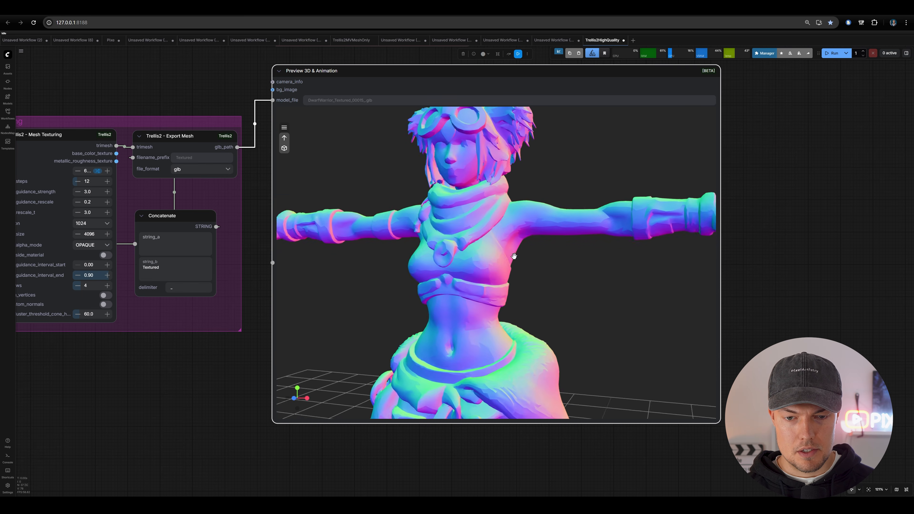
{"action": "scroll", "coordinate": [475, 220], "scroll_direction": "down", "scroll_amount": 5}
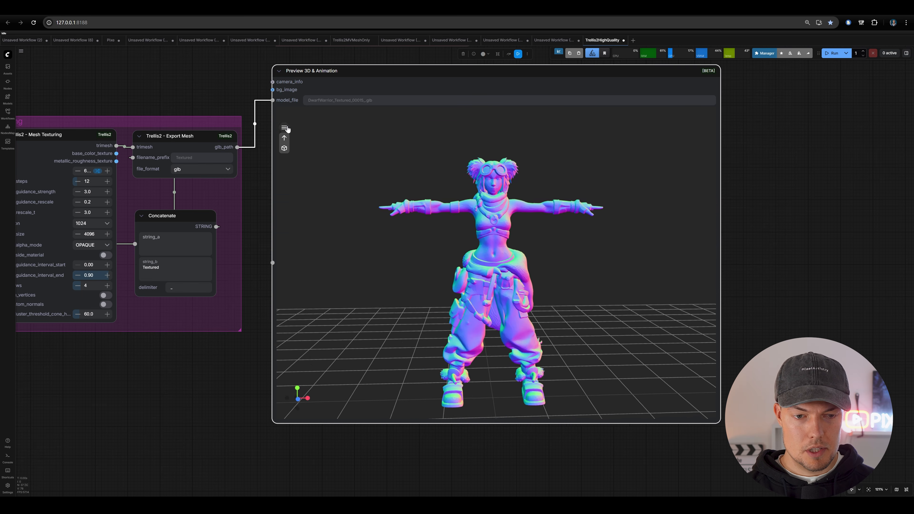
- Switch the 3D preview's material mode to Original and turn the character to view its texture
{"action": "left_click", "coordinate": [284, 127]}
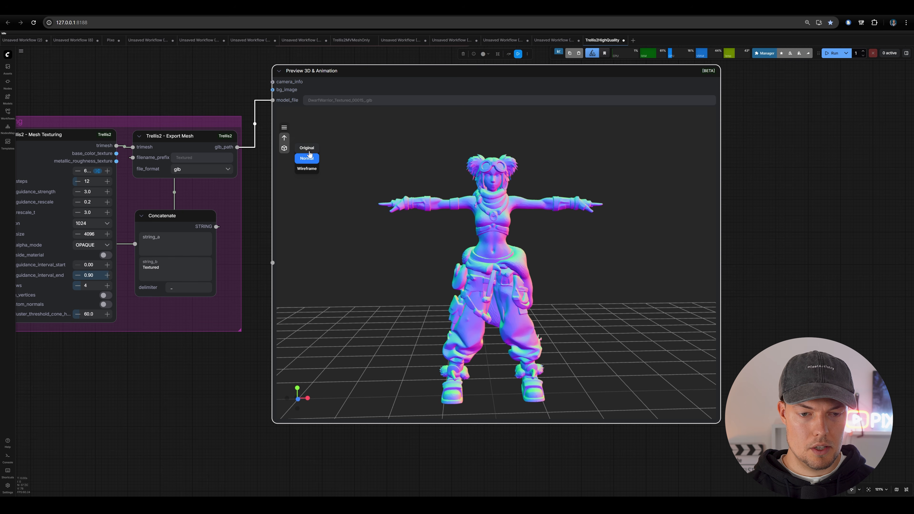
{"action": "left_click", "coordinate": [307, 149]}
{"action": "left_click_drag", "start_coordinate": [495, 227], "coordinate": [477, 240]}
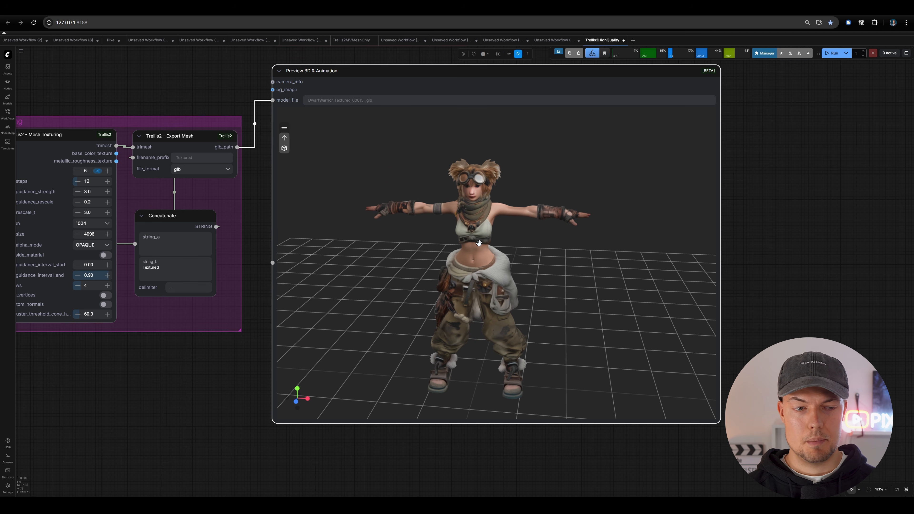
- Select all nodes in the Texturing group, and clear the selection again
{"action": "left_click_drag", "start_coordinate": [106, 373], "coordinate": [260, 385]}
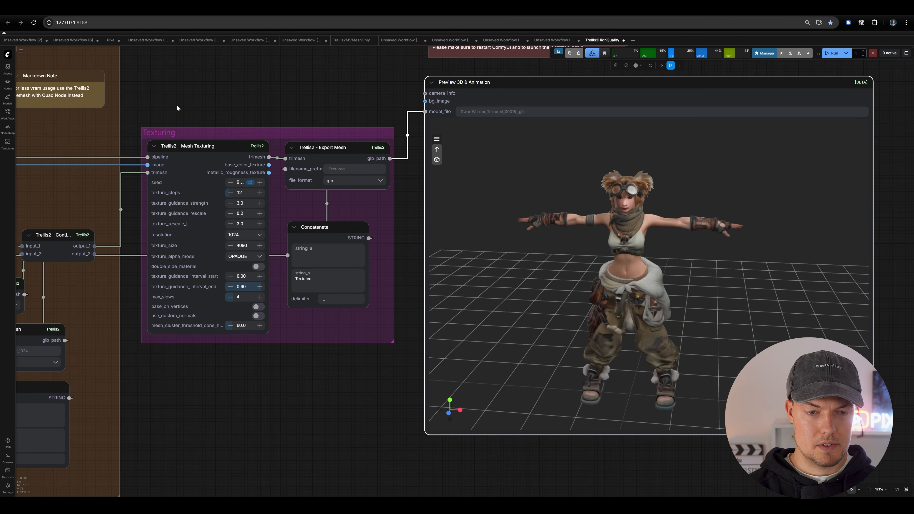
{"action": "left_click_drag", "start_coordinate": [177, 107], "coordinate": [387, 382]}
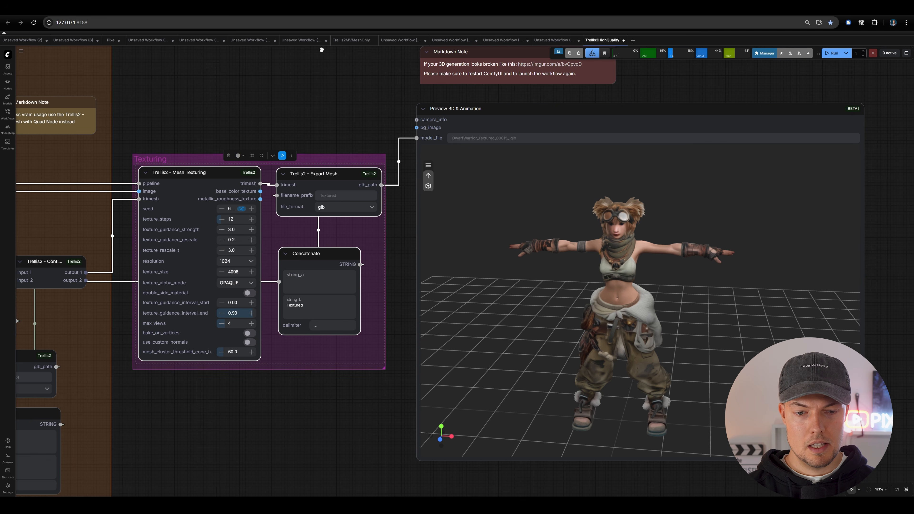
{"action": "left_click", "coordinate": [307, 90]}
- Inspect the textured character in the 3D preview from the front and the sides
{"action": "left_click_drag", "start_coordinate": [307, 92], "coordinate": [210, 65]}
{"action": "scroll", "coordinate": [826, 218], "scroll_direction": "up", "scroll_amount": 2}
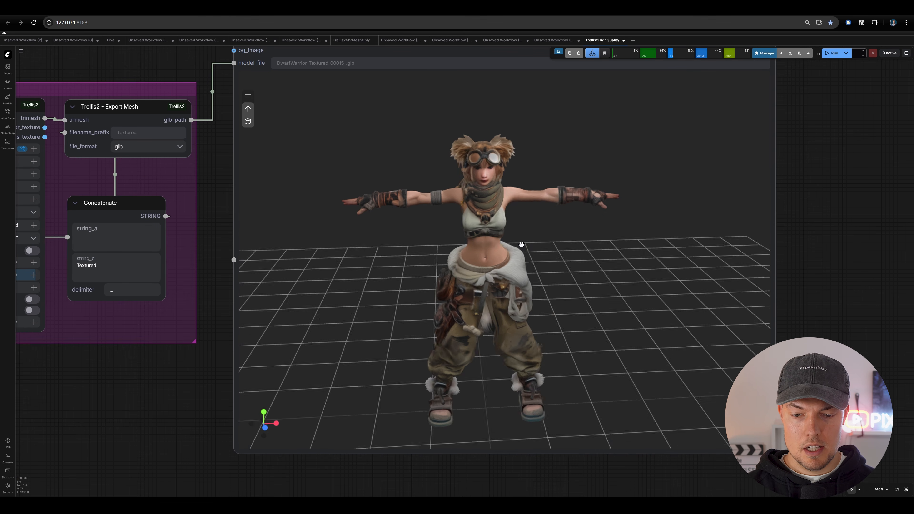
{"action": "left_click_drag", "start_coordinate": [520, 245], "coordinate": [718, 241]}
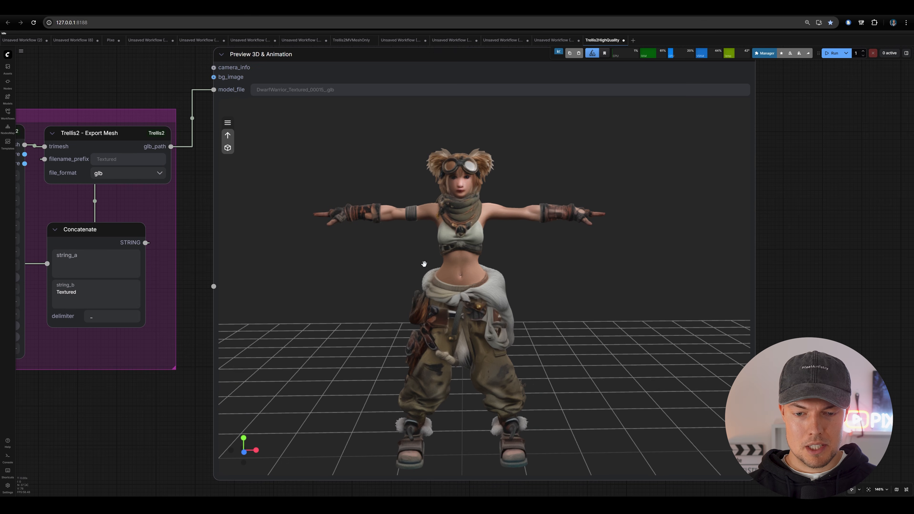
{"action": "left_click_drag", "start_coordinate": [424, 262], "coordinate": [351, 274]}
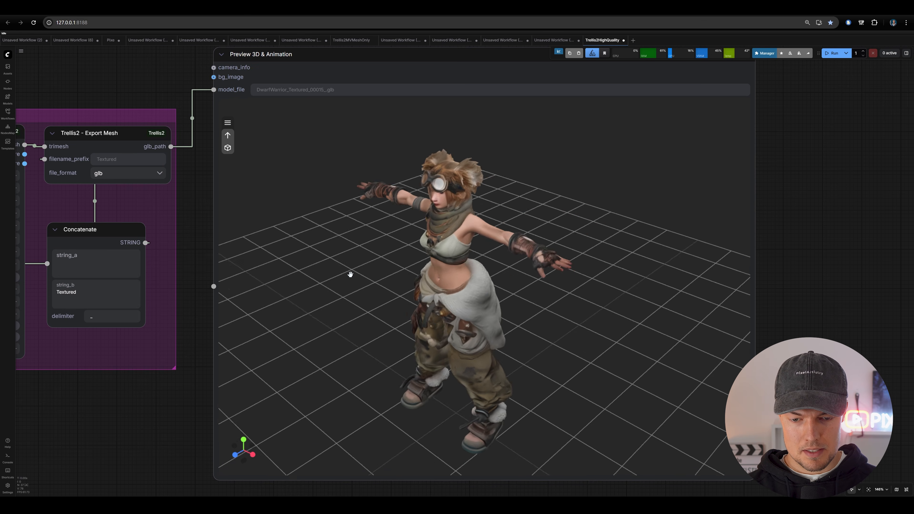
{"action": "left_click_drag", "start_coordinate": [476, 264], "coordinate": [540, 248]}
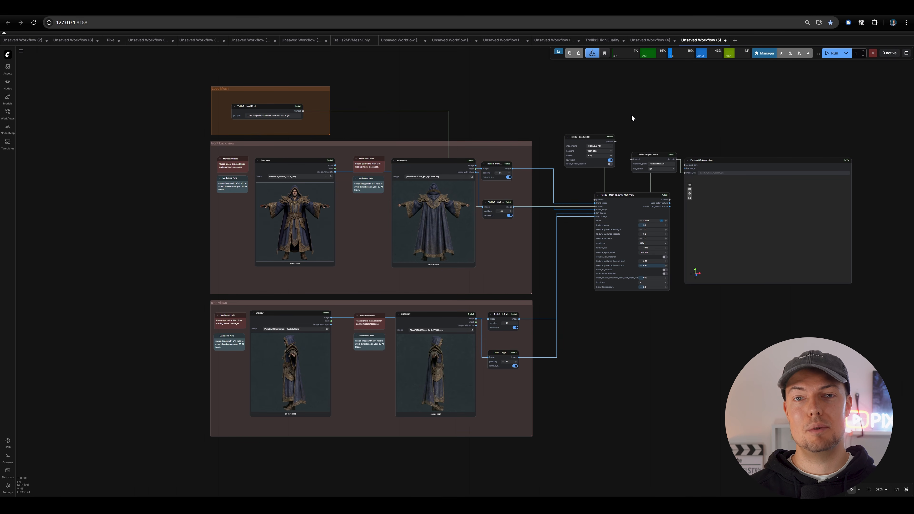
- Examine the multi-view texturing workflow's groups for the front, back, left and right view images
{"action": "scroll", "coordinate": [632, 116], "scroll_direction": "up", "scroll_amount": 5}
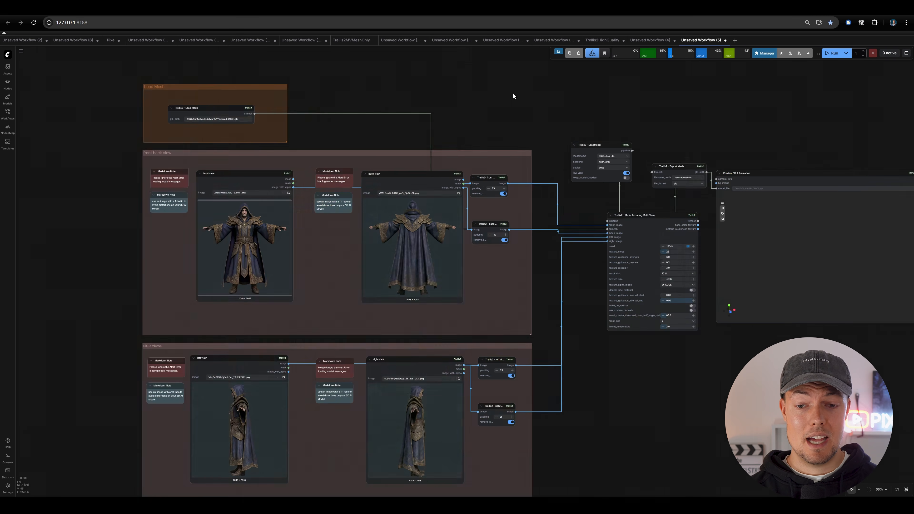
{"action": "scroll", "coordinate": [578, 134], "scroll_direction": "down", "scroll_amount": 2}
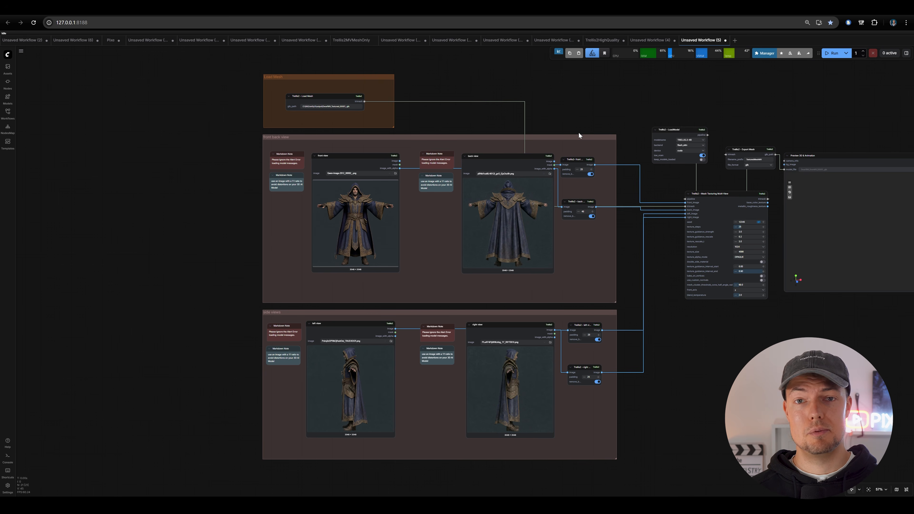
{"action": "scroll", "coordinate": [502, 129], "scroll_direction": "up", "scroll_amount": 7}
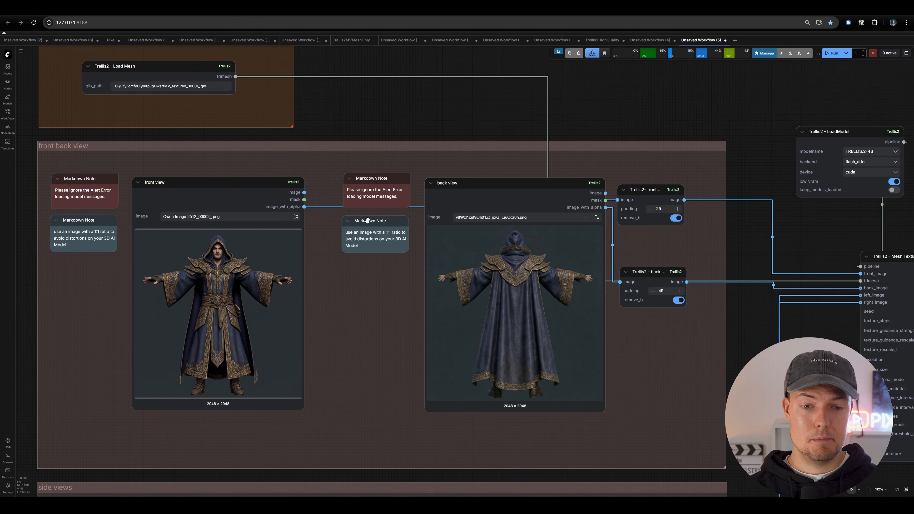
{"action": "left_click_drag", "start_coordinate": [366, 219], "coordinate": [411, 192]}
{"action": "scroll", "coordinate": [410, 193], "scroll_direction": "down", "scroll_amount": 4}
{"action": "scroll", "coordinate": [383, 194], "scroll_direction": "down", "scroll_amount": 3}
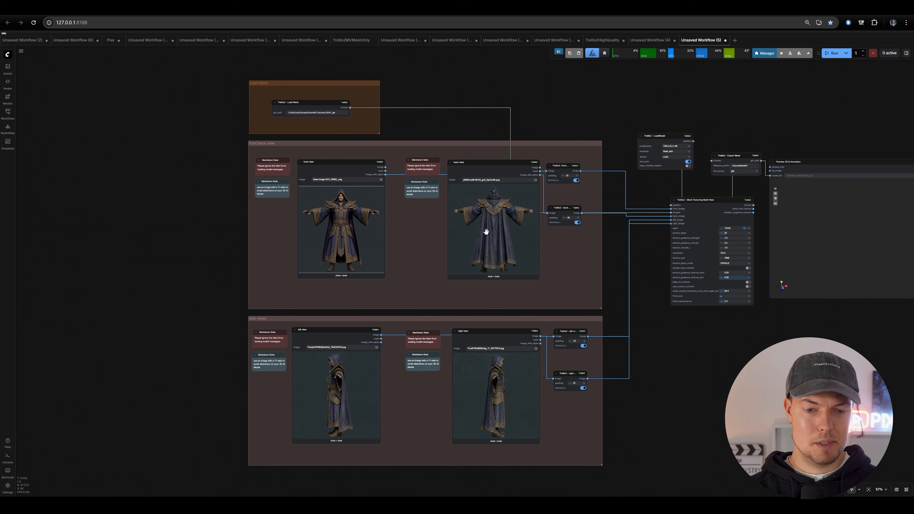
{"action": "left_click_drag", "start_coordinate": [467, 261], "coordinate": [505, 288]}
{"action": "scroll", "coordinate": [433, 280], "scroll_direction": "up", "scroll_amount": 3}
{"action": "left_click_drag", "start_coordinate": [436, 281], "coordinate": [459, 175]}
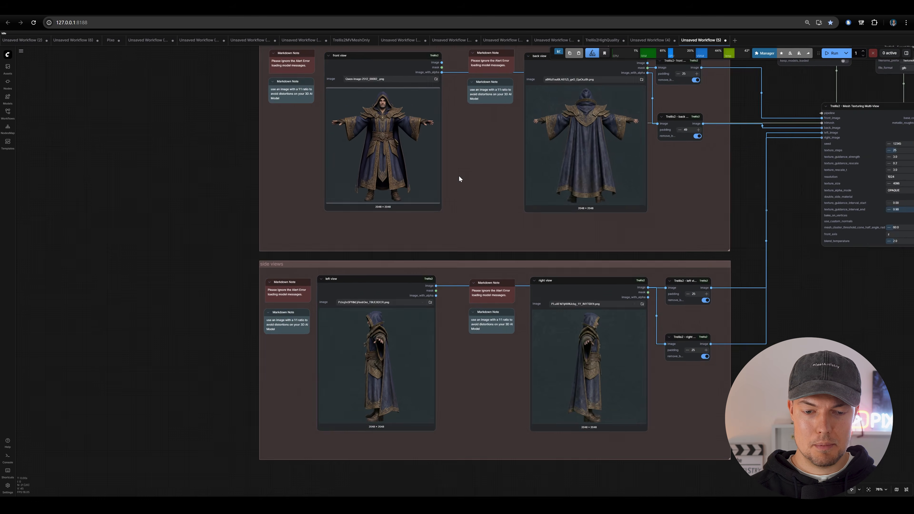
{"action": "scroll", "coordinate": [497, 64], "scroll_direction": "down", "scroll_amount": 1}
- Examine the Load Mesh group and the glb_path of its Trellis2 Load Mesh node
{"action": "left_click_drag", "start_coordinate": [498, 51], "coordinate": [523, 220]}
{"action": "scroll", "coordinate": [482, 105], "scroll_direction": "up", "scroll_amount": 3}
{"action": "scroll", "coordinate": [347, 102], "scroll_direction": "up", "scroll_amount": 5}
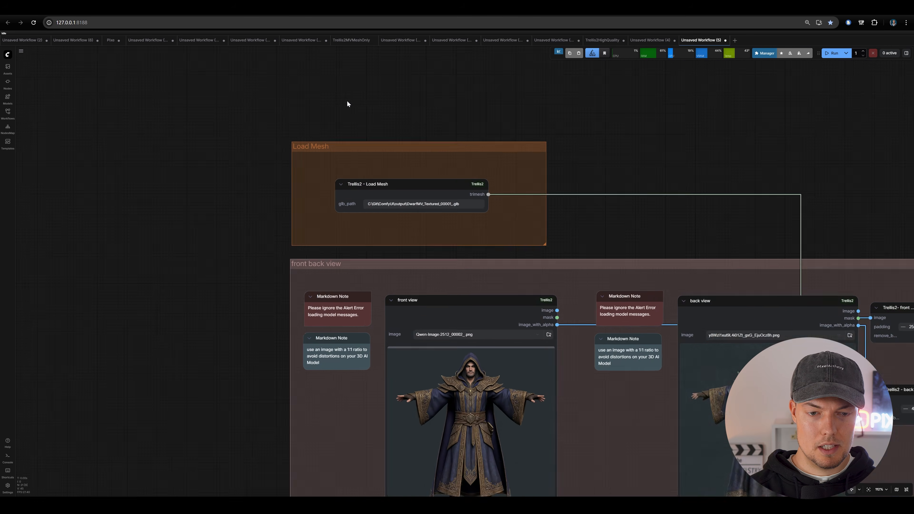
{"action": "left_click_drag", "start_coordinate": [576, 201], "coordinate": [580, 175]}
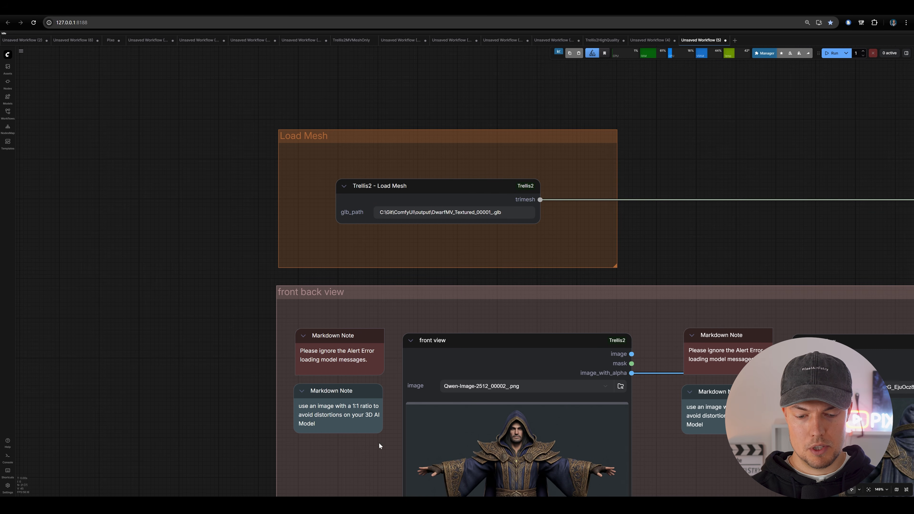
{"action": "left_click_drag", "start_coordinate": [580, 218], "coordinate": [560, 189]}
{"action": "scroll", "coordinate": [520, 152], "scroll_direction": "up", "scroll_amount": 2}
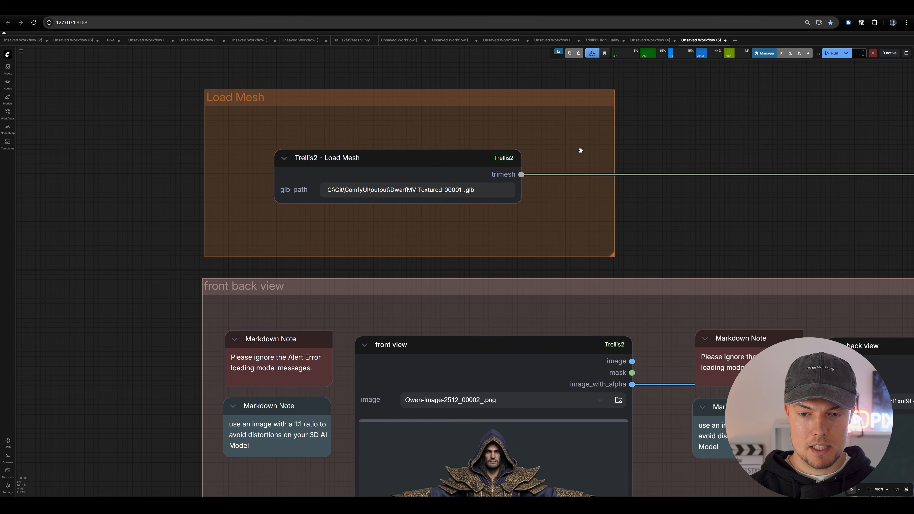
- Switch to File Explorer and open the output folder inside the ComfyUI folder of ComfyUI-Easy-Install
{"action": "left_click_drag", "start_coordinate": [581, 149], "coordinate": [593, 161]}
{"action": "key", "text": "alt+Tab"}
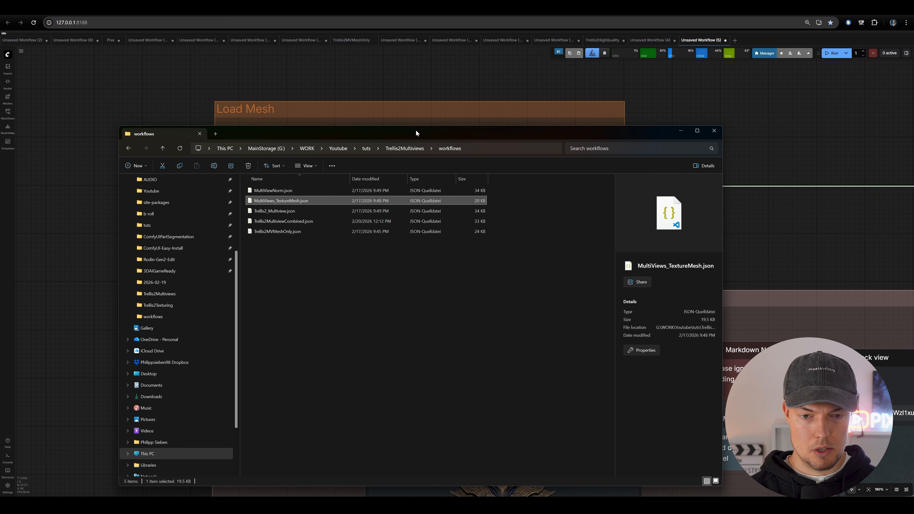
{"action": "left_click_drag", "start_coordinate": [416, 134], "coordinate": [467, 132]}
{"action": "scroll", "coordinate": [260, 310], "scroll_direction": "up", "scroll_amount": 3}
{"action": "left_click", "coordinate": [251, 348]}
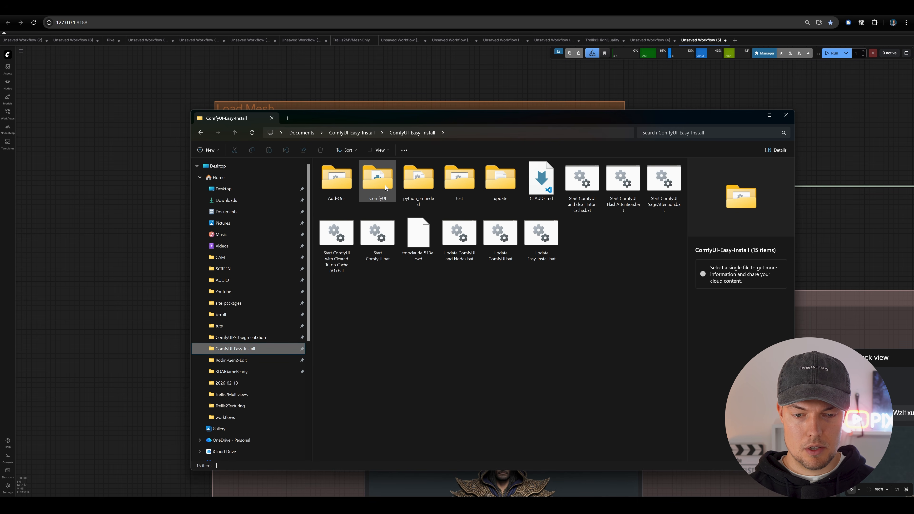
{"action": "double_click", "coordinate": [382, 188]}
{"action": "double_click", "coordinate": [351, 308]}
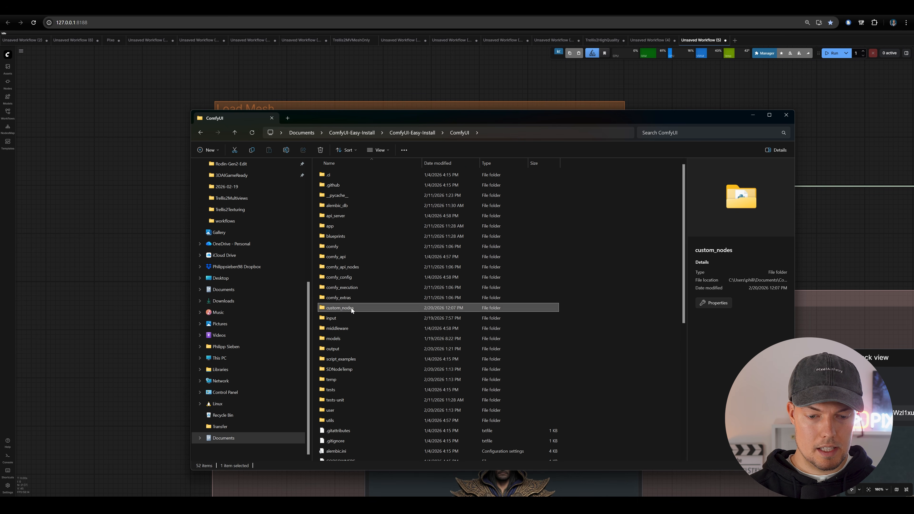
{"action": "scroll", "coordinate": [398, 271], "scroll_direction": "down", "scroll_amount": 1}
{"action": "key", "text": "alt+Left"}
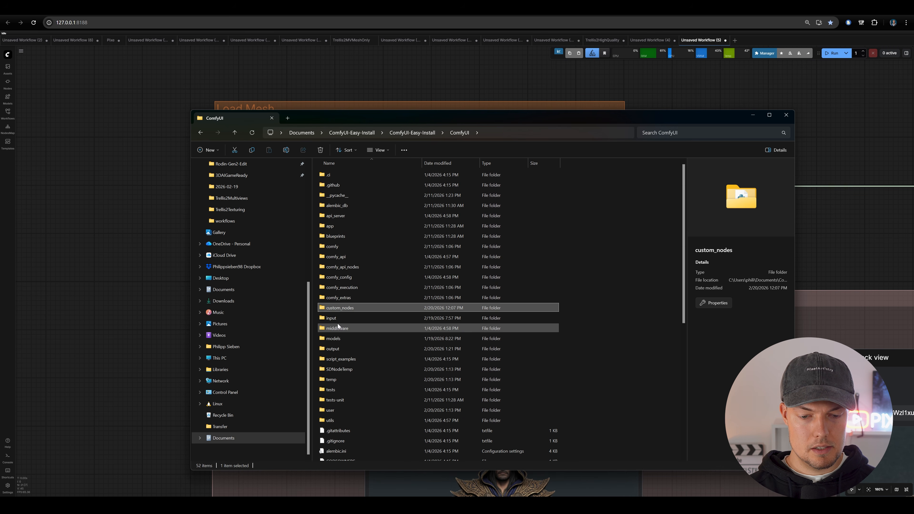
{"action": "double_click", "coordinate": [340, 349]}
- Copy the path of DwarfWarrior_Textured_00015_.glb from the output folder and return to the ComfyUI workflow
{"action": "left_click", "coordinate": [367, 204]}
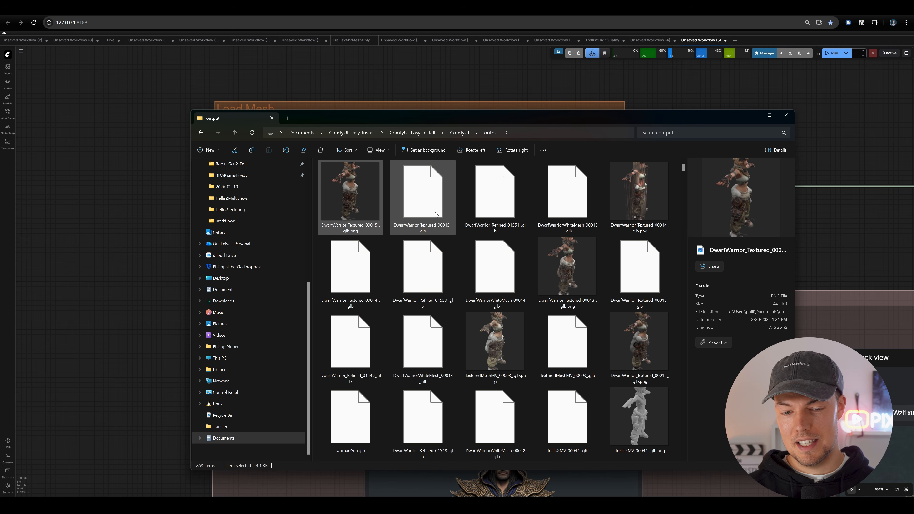
{"action": "left_click", "coordinate": [424, 201]}
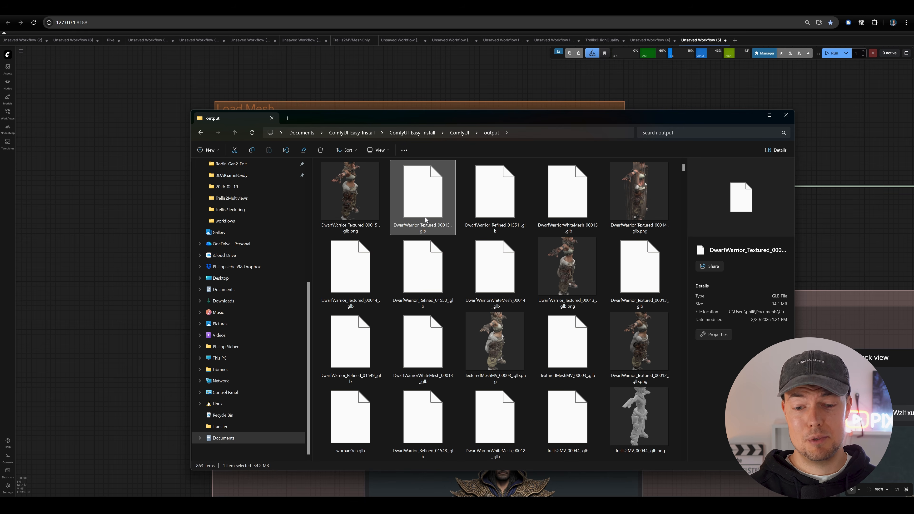
{"action": "left_click", "coordinate": [370, 210]}
{"action": "left_click", "coordinate": [433, 215]}
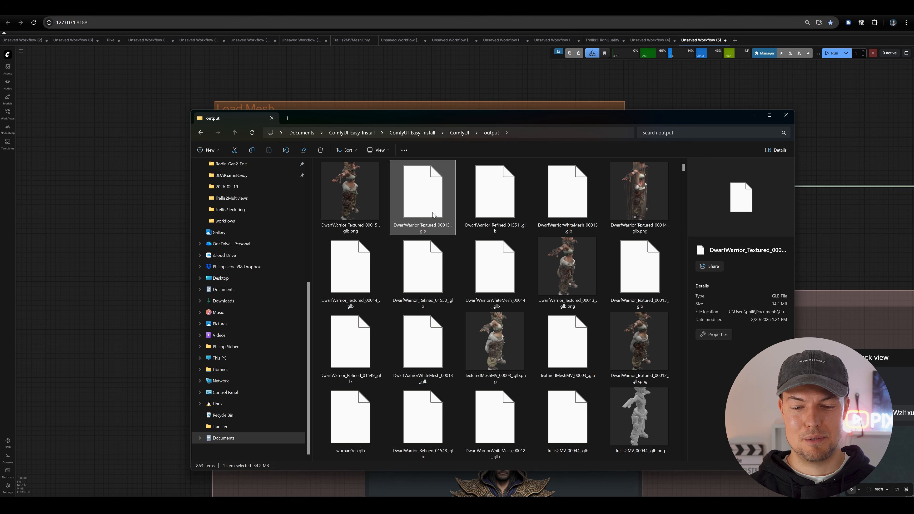
{"action": "right_click", "coordinate": [423, 205]}
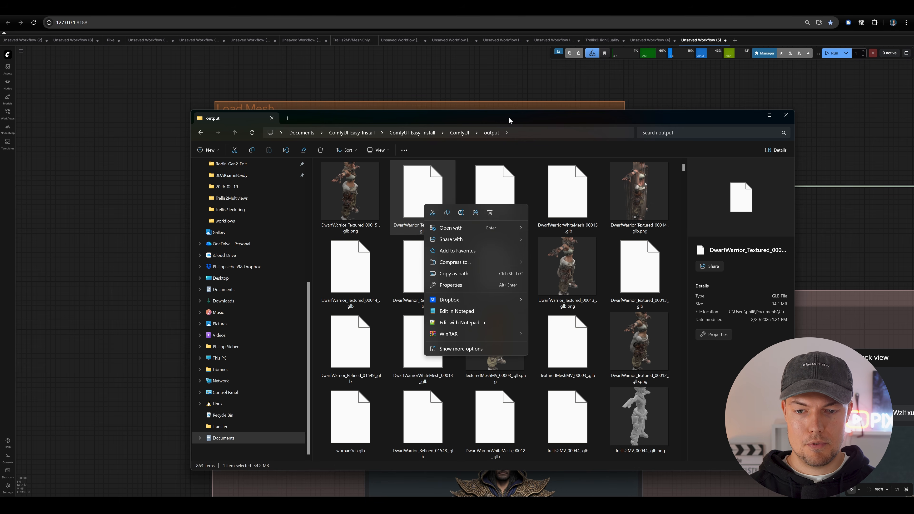
{"action": "left_click_drag", "start_coordinate": [506, 117], "coordinate": [477, 121]}
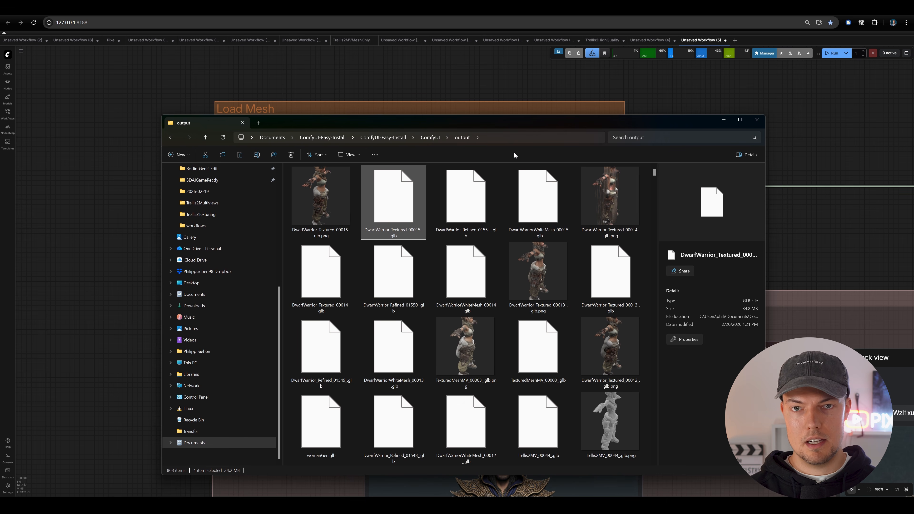
{"action": "right_click", "coordinate": [398, 205]}
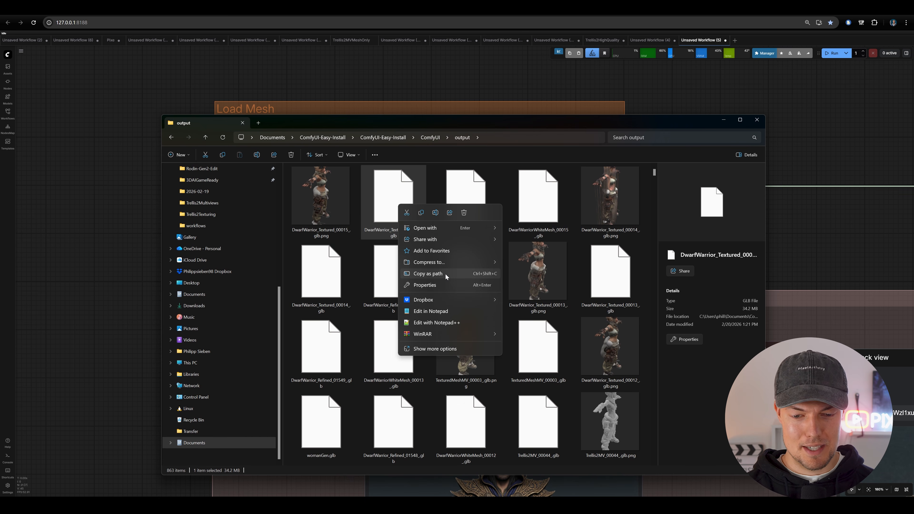
{"action": "left_click", "coordinate": [380, 221]}
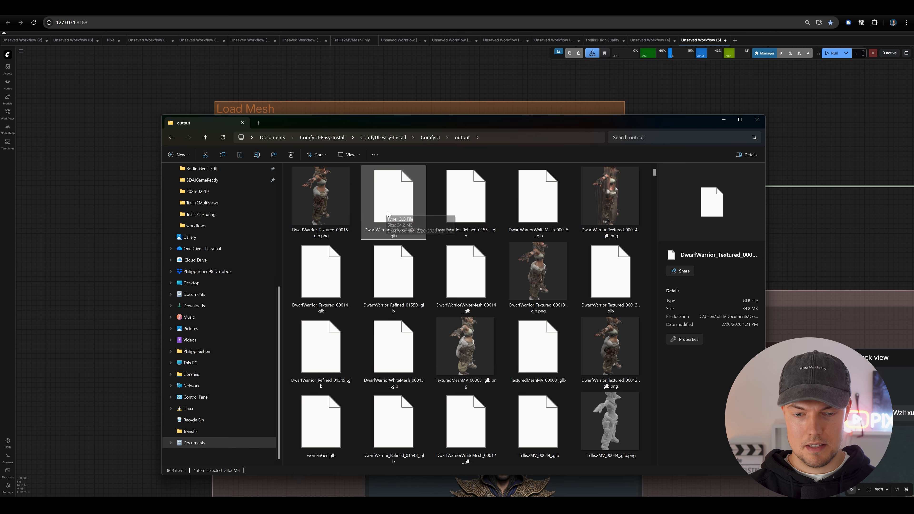
{"action": "right_click", "coordinate": [397, 202]}
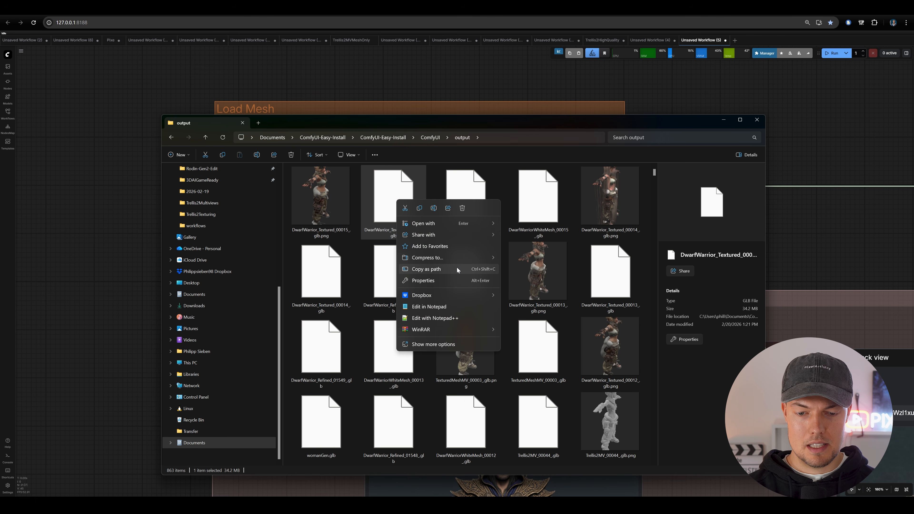
{"action": "left_click", "coordinate": [456, 269]}
{"action": "left_click", "coordinate": [723, 120]}
- Set the Load Mesh node's glb_path to the copied DwarfWarrior_Textured_00015_.glb path, without its surrounding quotation marks
{"action": "left_click_drag", "start_coordinate": [617, 175], "coordinate": [637, 168]}
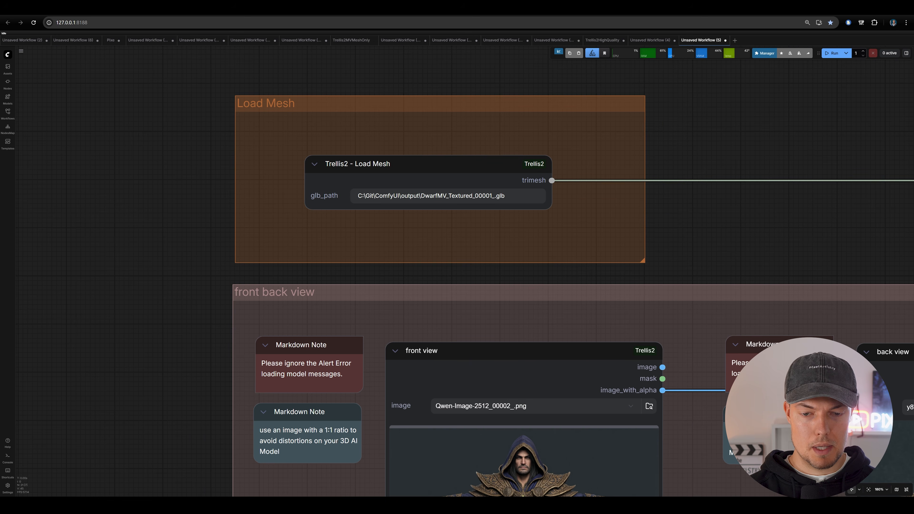
{"action": "key", "text": "BackSpace"}
{"action": "key", "text": "ctrl+v"}
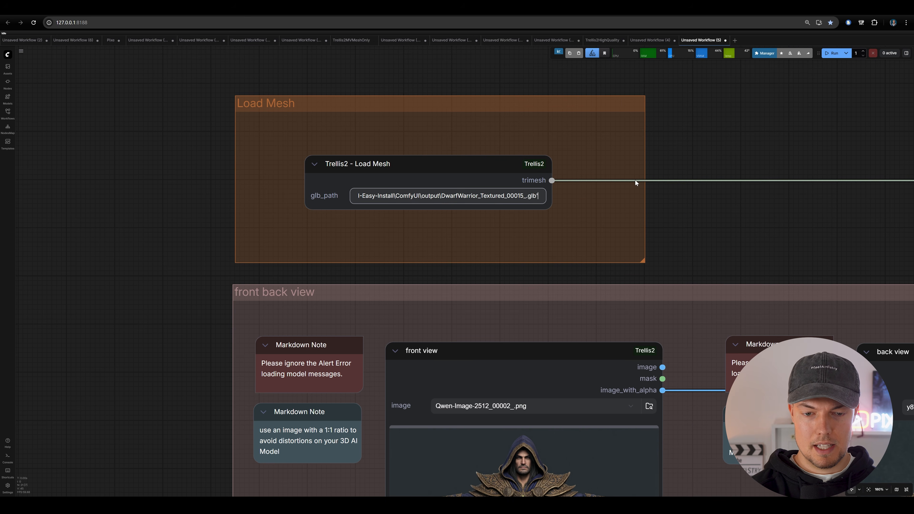
{"action": "key", "text": "BackSpace"}
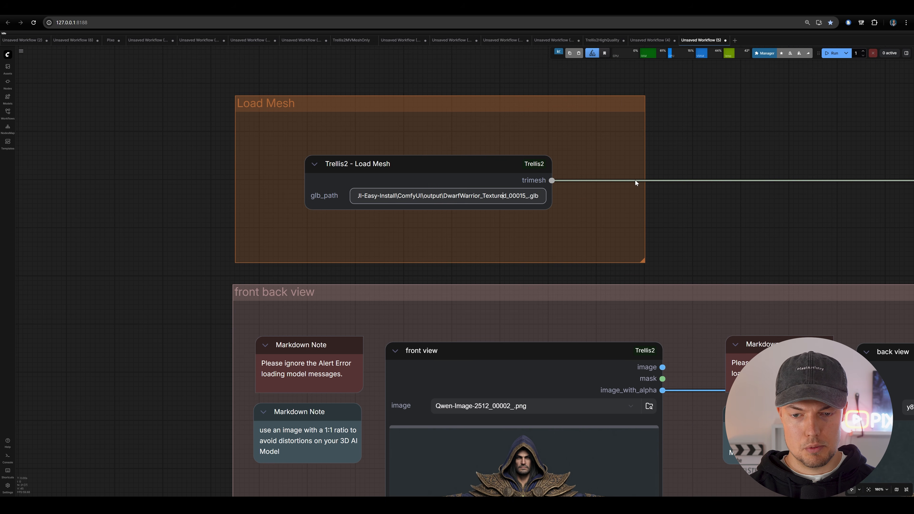
{"action": "key", "text": "Left"}
{"action": "key", "text": "Left"}
{"action": "key", "text": "Left"}
{"action": "key", "text": "Left"}
{"action": "key", "text": "Left"}
{"action": "key", "text": "Left"}
{"action": "key", "text": "Left"}
{"action": "key", "text": "Left"}
{"action": "key", "text": "Left"}
{"action": "key", "text": "Left"}
{"action": "key", "text": "Left"}
{"action": "key", "text": "Left"}
{"action": "key", "text": "Left"}
{"action": "key", "text": "Left"}
{"action": "key", "text": "Left"}
{"action": "key", "text": "Left"}
{"action": "key", "text": "Left"}
{"action": "key", "text": "Left"}
{"action": "key", "text": "Left"}
{"action": "key", "text": "Left"}
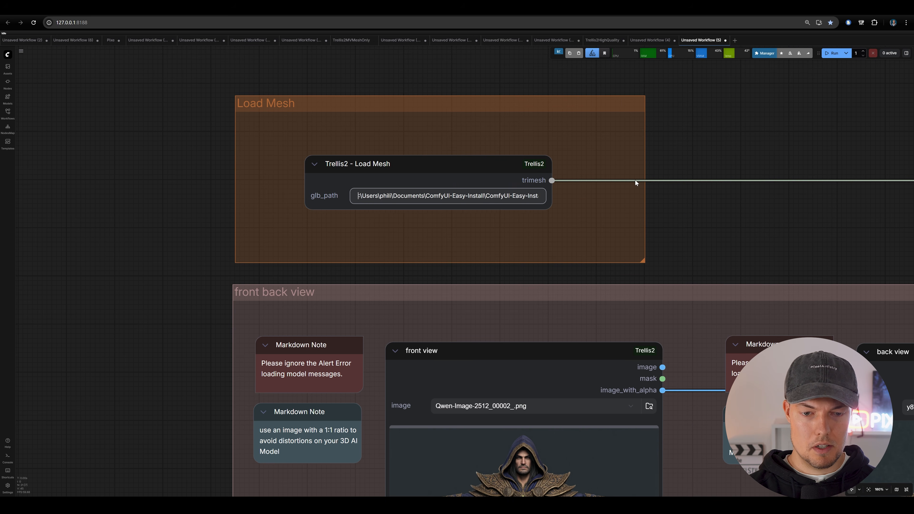
{"action": "key", "text": "Delete"}
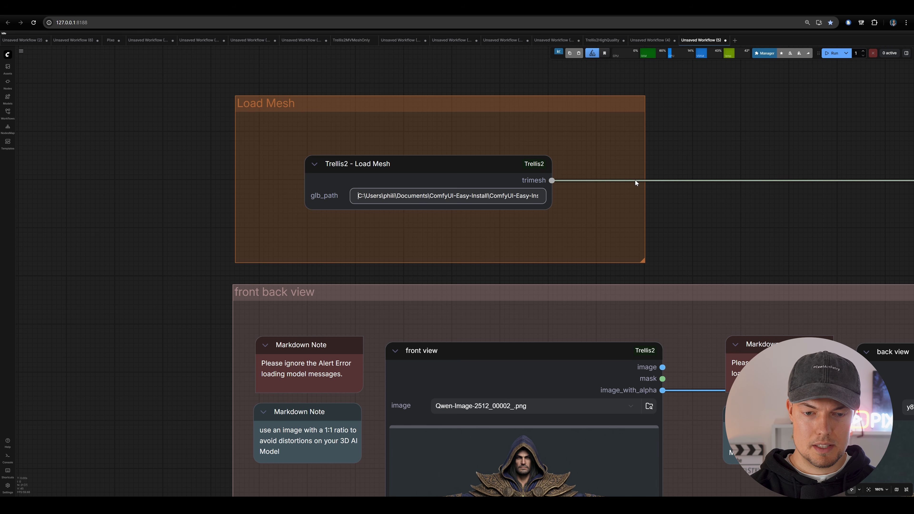
{"action": "left_click", "coordinate": [684, 208]}
- Load the goggled female character's front image, _W47PQVQdCTC1PS1bIktH_Ux9JbGJe.png, into the front view node
{"action": "scroll", "coordinate": [679, 217], "scroll_direction": "down", "scroll_amount": 7}
{"action": "left_click_drag", "start_coordinate": [679, 219], "coordinate": [595, 179]}
{"action": "scroll", "coordinate": [605, 284], "scroll_direction": "up", "scroll_amount": 5}
{"action": "left_click_drag", "start_coordinate": [604, 284], "coordinate": [553, 221]}
{"action": "left_click", "coordinate": [508, 200]}
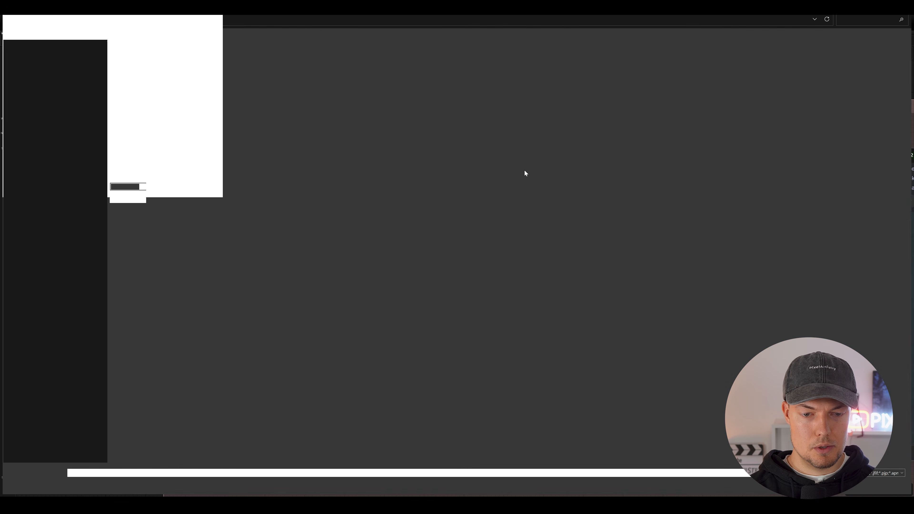
{"action": "double_click", "coordinate": [216, 85]}
- Load the same character's matching back and side images into the back view, left view and right view nodes
{"action": "left_click_drag", "start_coordinate": [640, 330], "coordinate": [425, 286]}
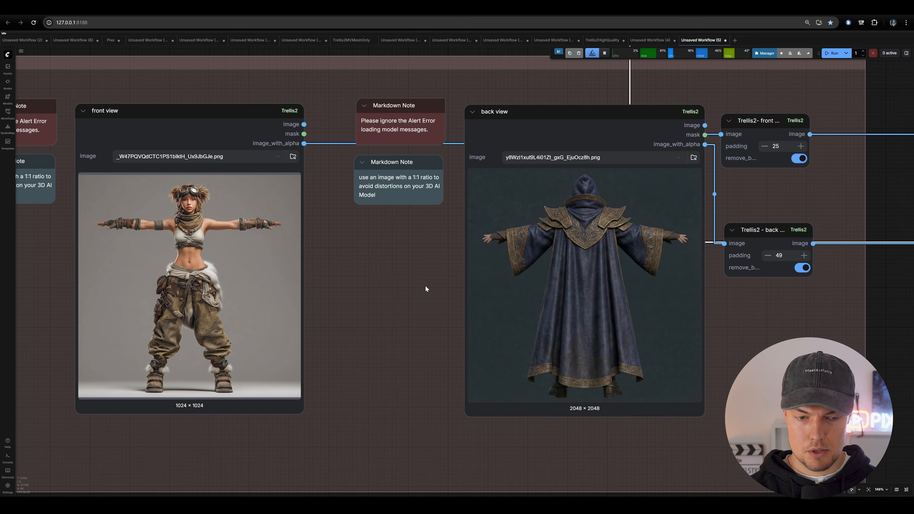
{"action": "left_click", "coordinate": [693, 159]}
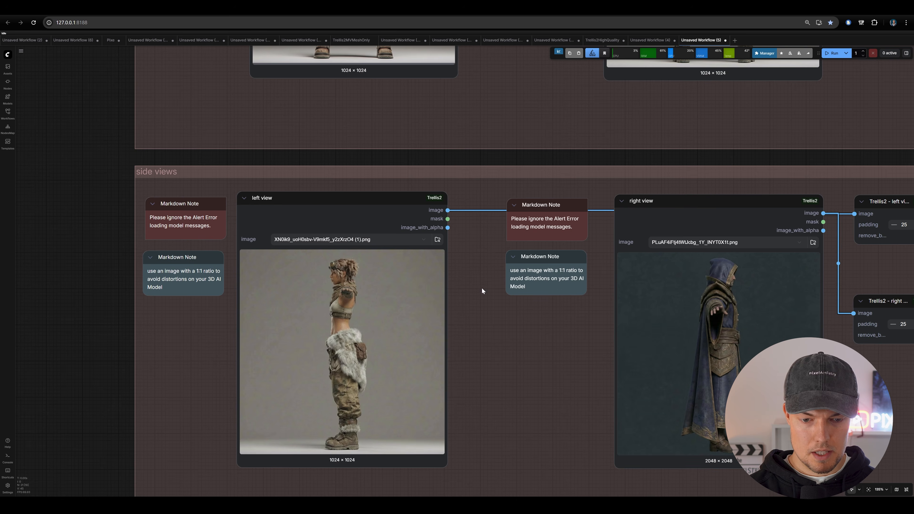
{"action": "scroll", "coordinate": [593, 247], "scroll_direction": "up", "scroll_amount": 5}
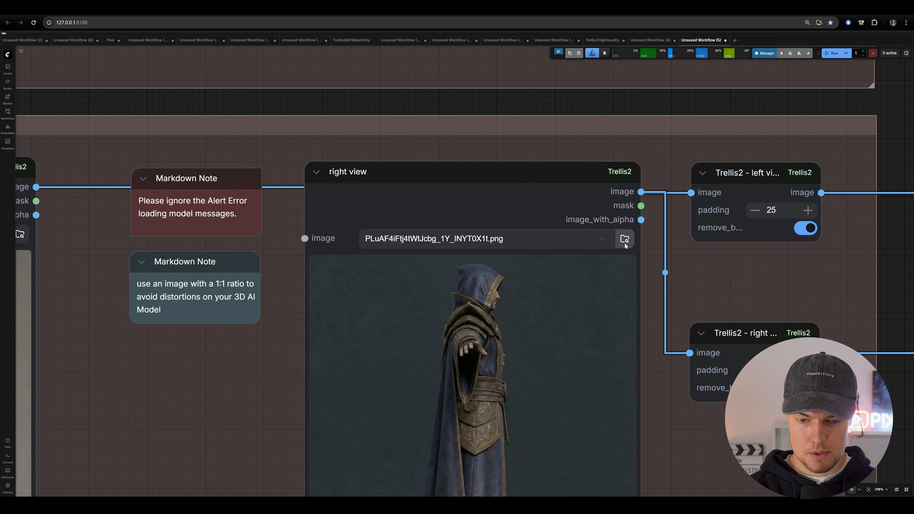
{"action": "left_click", "coordinate": [625, 240]}
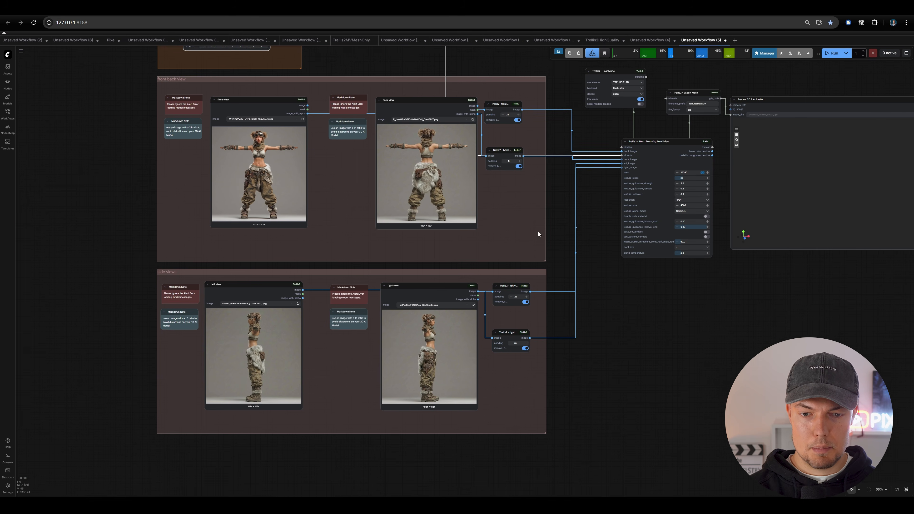
- Run the multi-view texturing workflow on the loaded mesh and the four view images
{"action": "scroll", "coordinate": [537, 234], "scroll_direction": "up", "scroll_amount": 3}
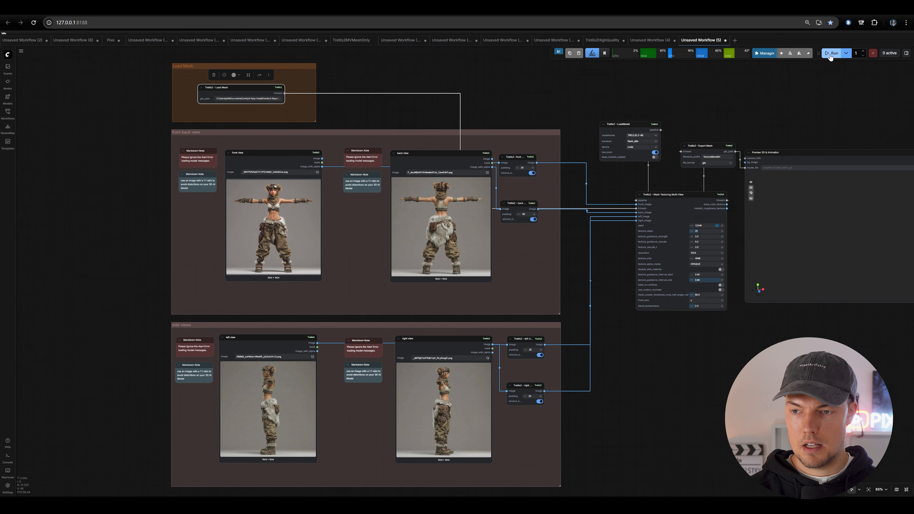
{"action": "left_click", "coordinate": [832, 53]}
{"action": "left_click_drag", "start_coordinate": [729, 102], "coordinate": [708, 104]}
{"action": "scroll", "coordinate": [559, 283], "scroll_direction": "up", "scroll_amount": 2}
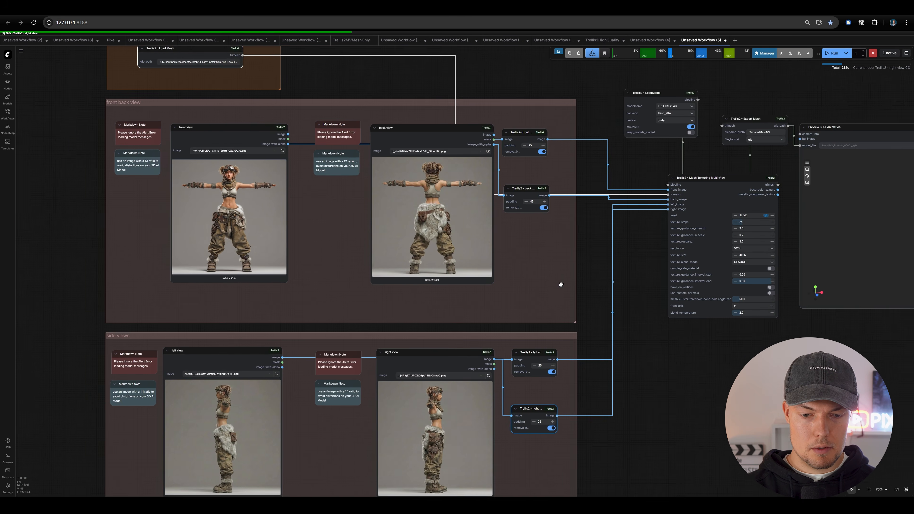
{"action": "scroll", "coordinate": [568, 271], "scroll_direction": "down", "scroll_amount": 2}
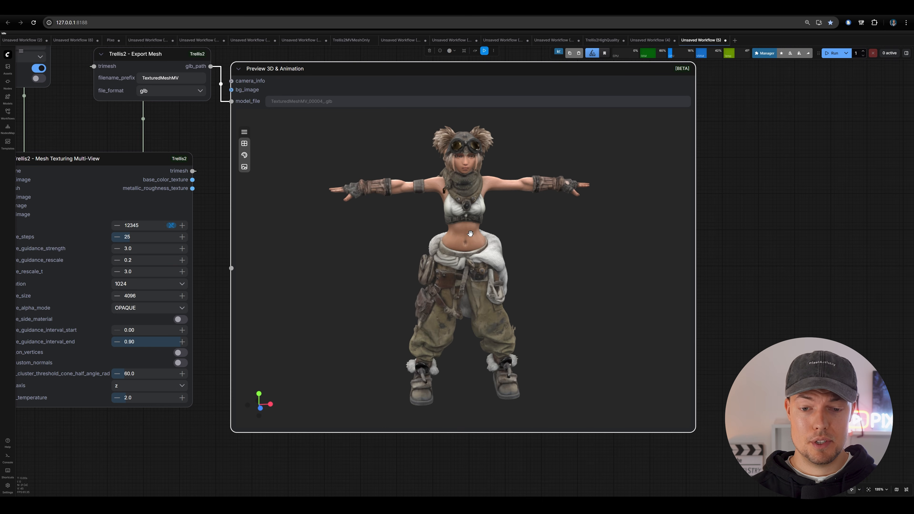
- Inspect the newly textured character in the 3D preview, including a close view of the face and upper body
{"action": "left_click_drag", "start_coordinate": [457, 262], "coordinate": [491, 292]}
{"action": "left_click_drag", "start_coordinate": [524, 263], "coordinate": [513, 297]}
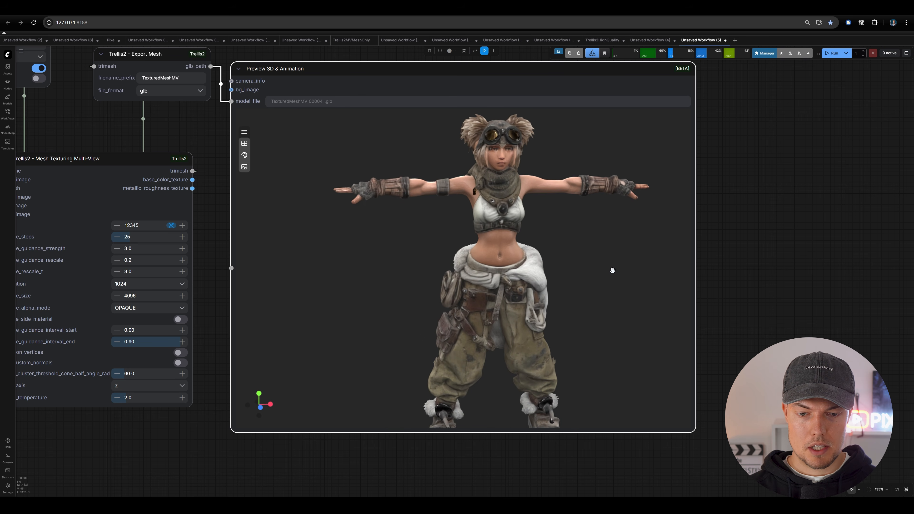
{"action": "left_click_drag", "start_coordinate": [612, 270], "coordinate": [579, 240]}
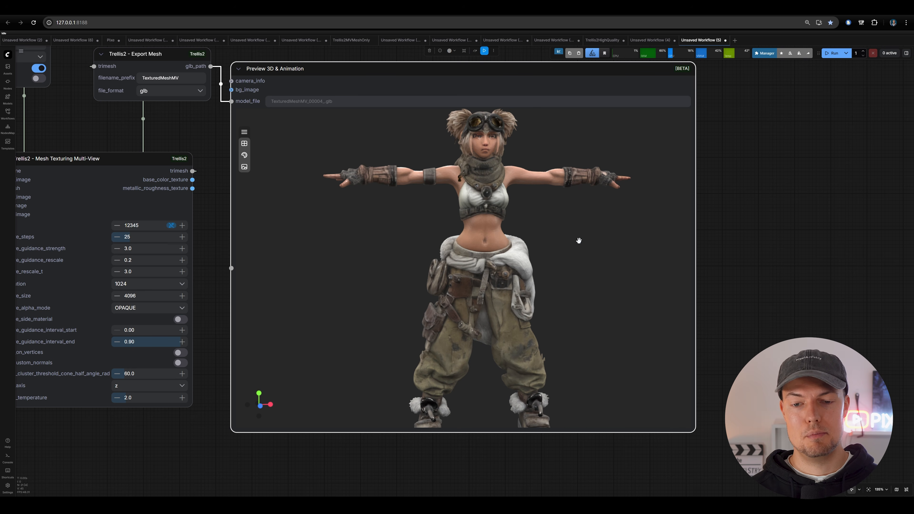
{"action": "scroll", "coordinate": [579, 240], "scroll_direction": "up", "scroll_amount": 10}
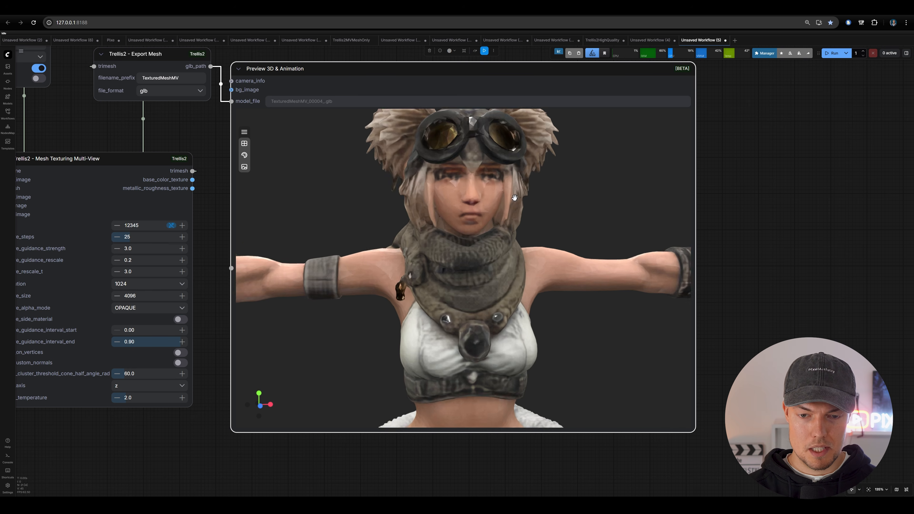
{"action": "left_click_drag", "start_coordinate": [515, 198], "coordinate": [500, 278]}
{"action": "scroll", "coordinate": [484, 235], "scroll_direction": "up", "scroll_amount": 5}
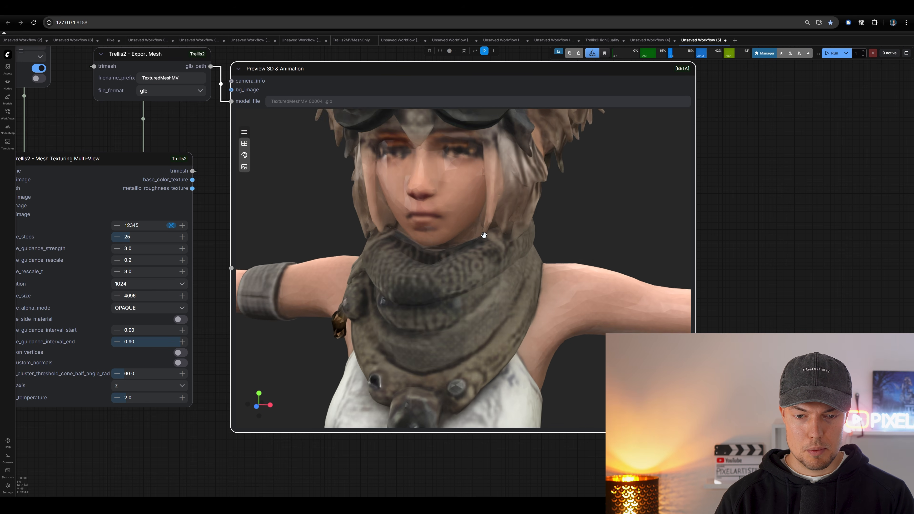
{"action": "scroll", "coordinate": [484, 235], "scroll_direction": "down", "scroll_amount": 6}
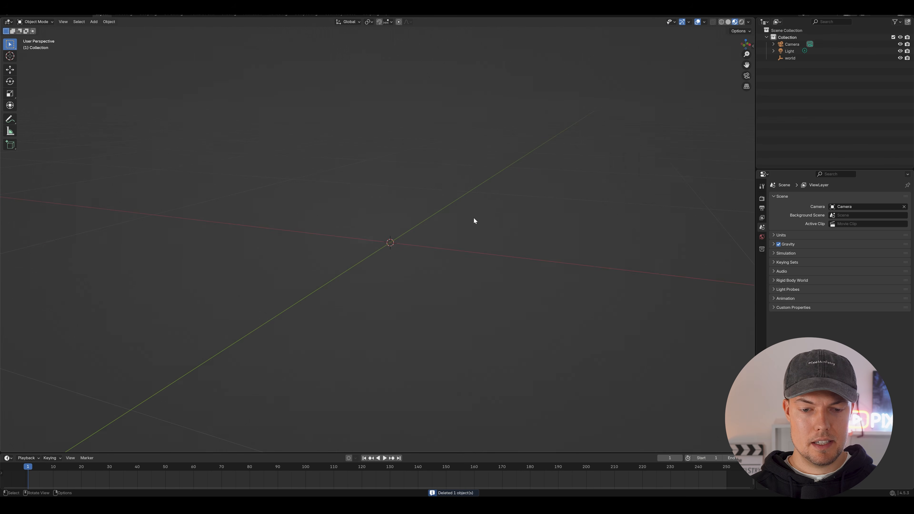
- Switch to Blender and import TexturedMeshMV_00004_.glb from the ComfyUI output folder as glTF 2.0
{"action": "left_click", "coordinate": [15, 16]}
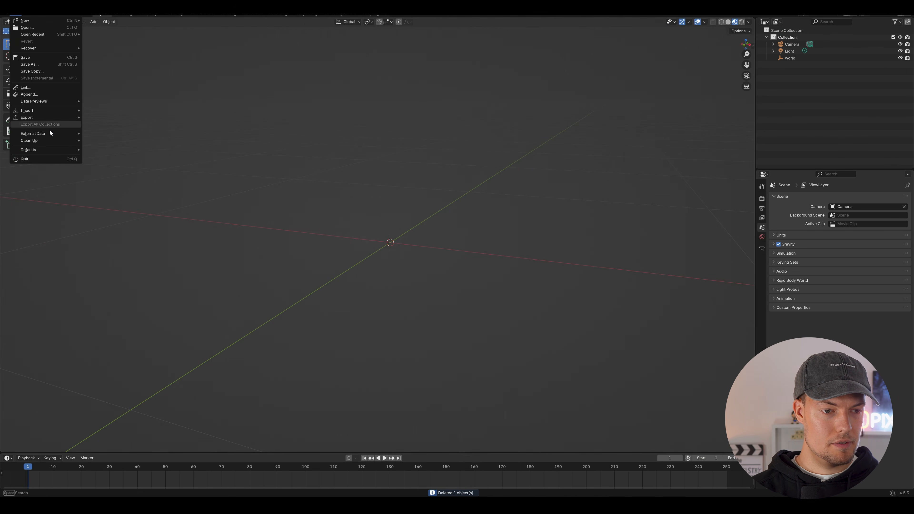
{"action": "mouse_move", "coordinate": [43, 111]}
{"action": "left_click", "coordinate": [161, 184]}
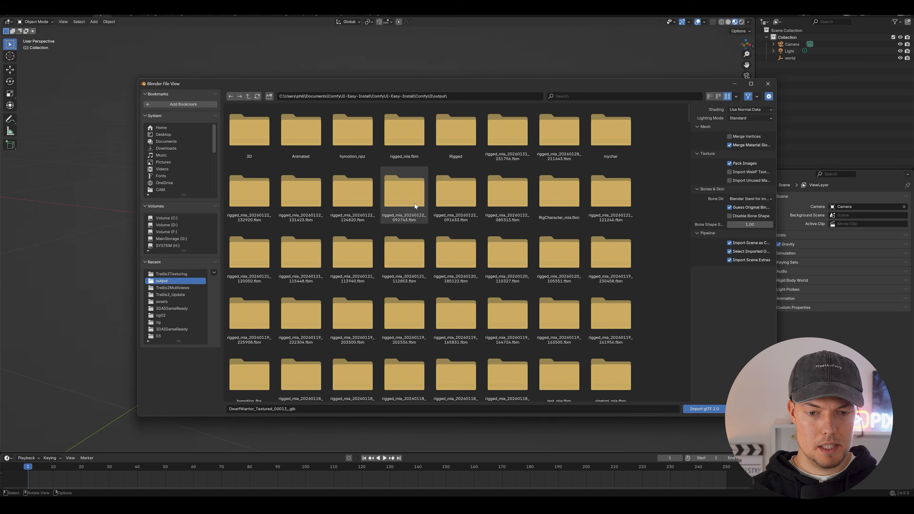
{"action": "left_click", "coordinate": [251, 283]}
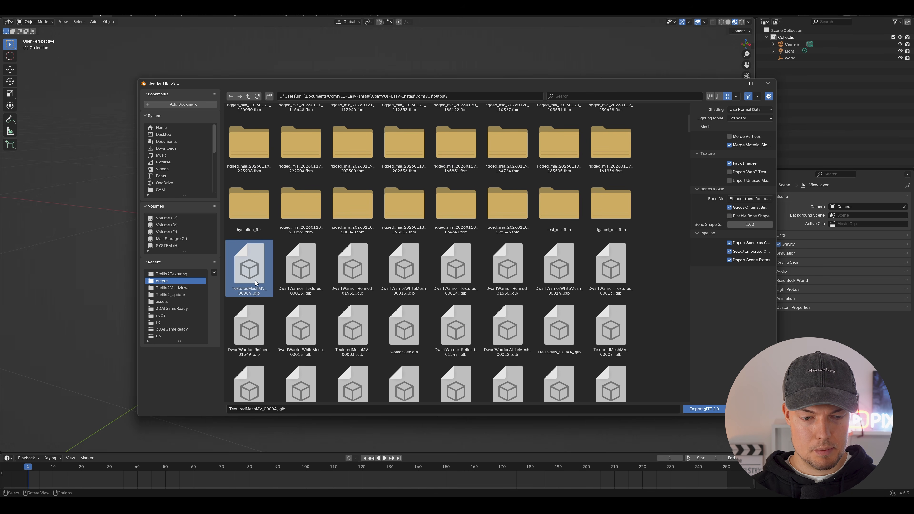
{"action": "double_click", "coordinate": [255, 283]}
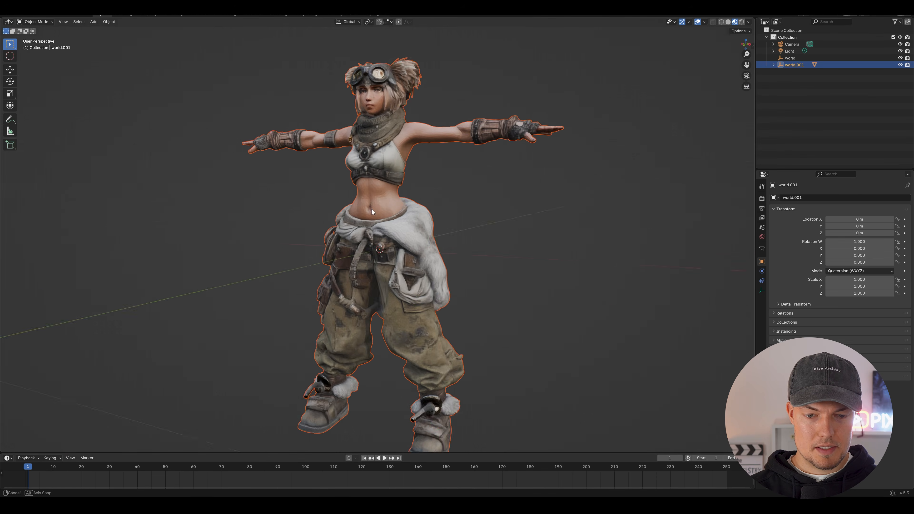
- Show the imported character in solid shading and select all of its vertices in Edit Mode
{"action": "left_click_drag", "start_coordinate": [372, 209], "coordinate": [456, 211]}
{"action": "left_click", "coordinate": [728, 22]}
{"action": "mouse_move", "coordinate": [376, 201]}
{"action": "left_mouse_down"}
{"action": "mouse_move", "coordinate": [404, 198]}
{"action": "mouse_move", "coordinate": [437, 160]}
{"action": "mouse_move", "coordinate": [368, 157]}
{"action": "mouse_move", "coordinate": [372, 168]}
{"action": "left_mouse_up"}
{"action": "scroll", "coordinate": [437, 160], "scroll_direction": "down", "scroll_amount": 2}
{"action": "scroll", "coordinate": [437, 160], "scroll_direction": "up", "scroll_amount": 3}
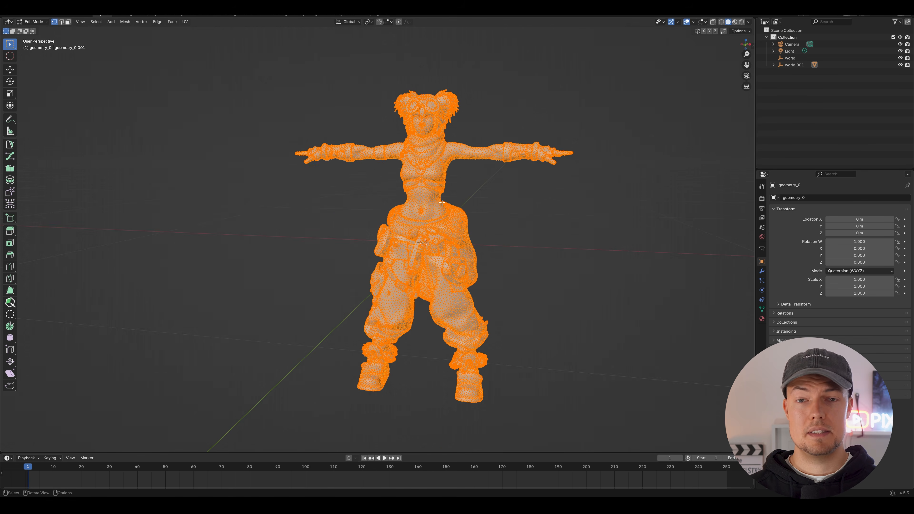
- Merge all selected vertices of the character mesh by distance
{"action": "right_click", "coordinate": [432, 186]}
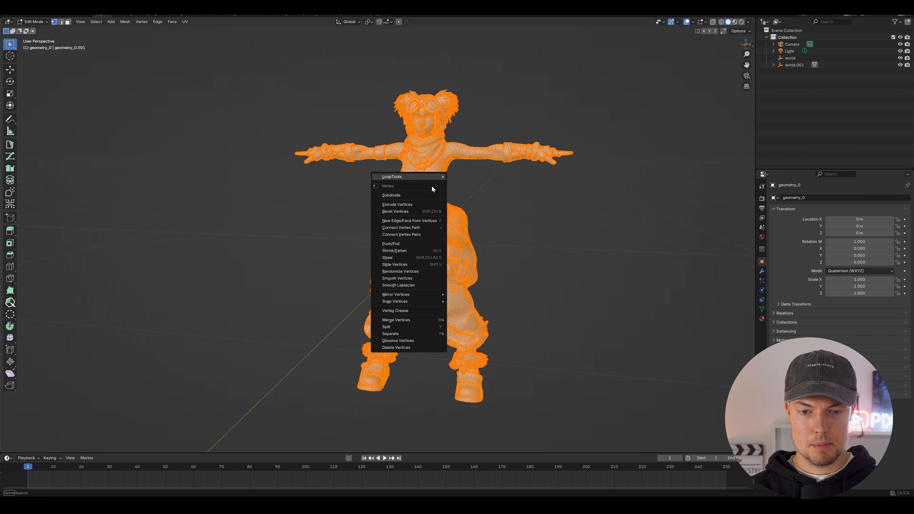
{"action": "mouse_move", "coordinate": [432, 320]}
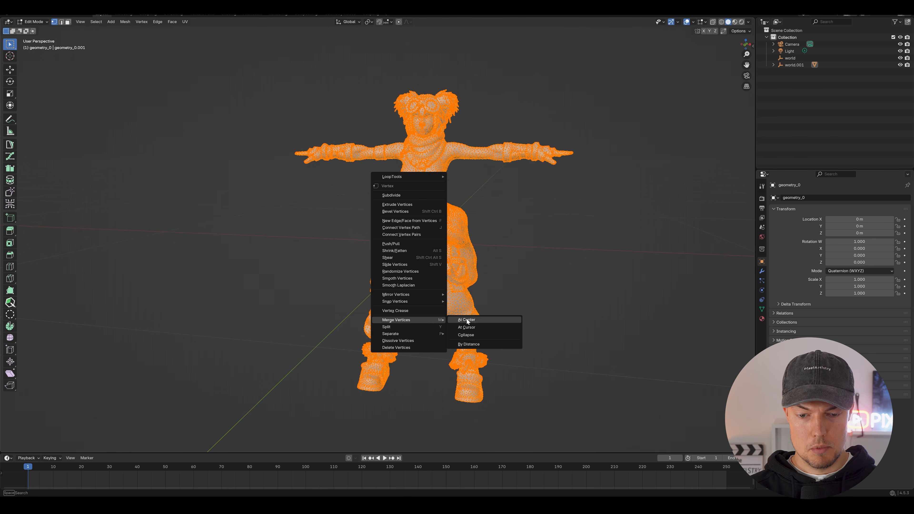
{"action": "left_click", "coordinate": [469, 344]}
{"action": "scroll", "coordinate": [539, 259], "scroll_direction": "down", "scroll_amount": 3}
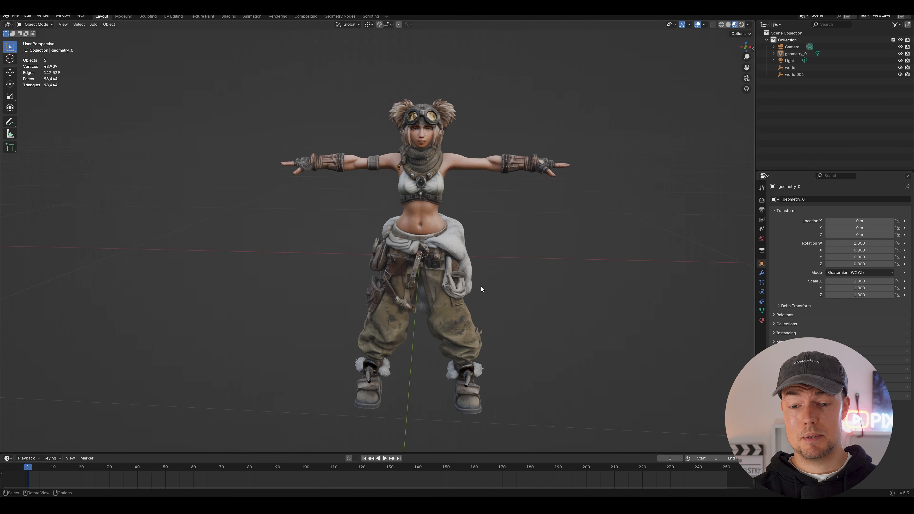
- Apply Shade Smooth to the character in Object Mode
{"action": "scroll", "coordinate": [480, 280], "scroll_direction": "up", "scroll_amount": 5}
{"action": "scroll", "coordinate": [384, 240], "scroll_direction": "up", "scroll_amount": 4}
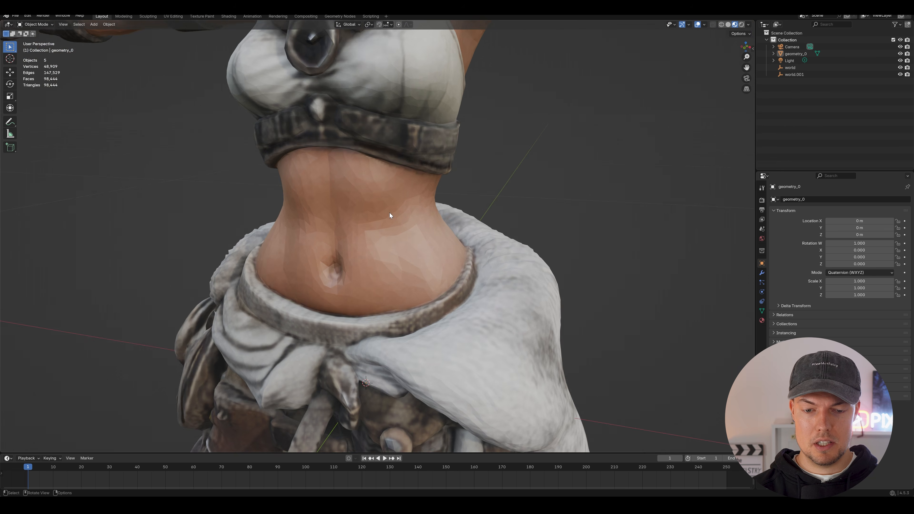
{"action": "scroll", "coordinate": [389, 215], "scroll_direction": "down", "scroll_amount": 8}
{"action": "scroll", "coordinate": [475, 159], "scroll_direction": "up", "scroll_amount": 4}
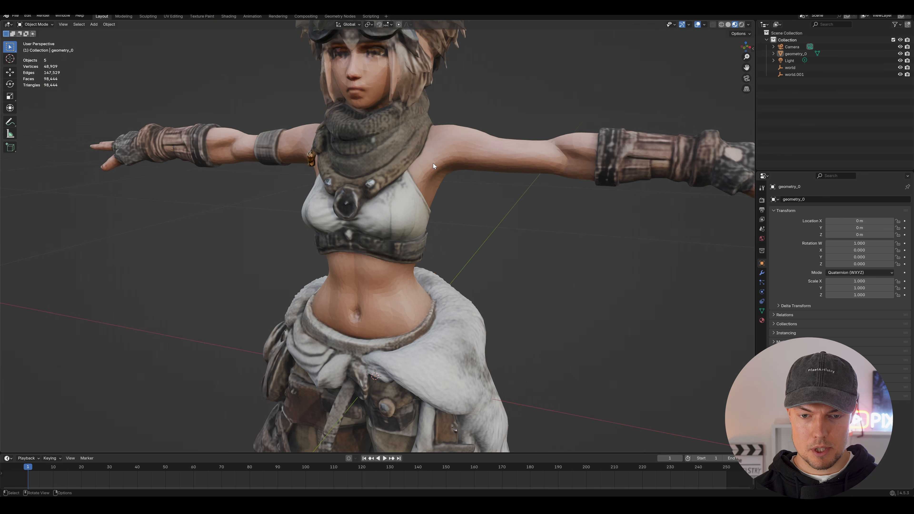
{"action": "left_click", "coordinate": [433, 163]}
{"action": "right_click", "coordinate": [433, 163]}
{"action": "right_click", "coordinate": [457, 146]}
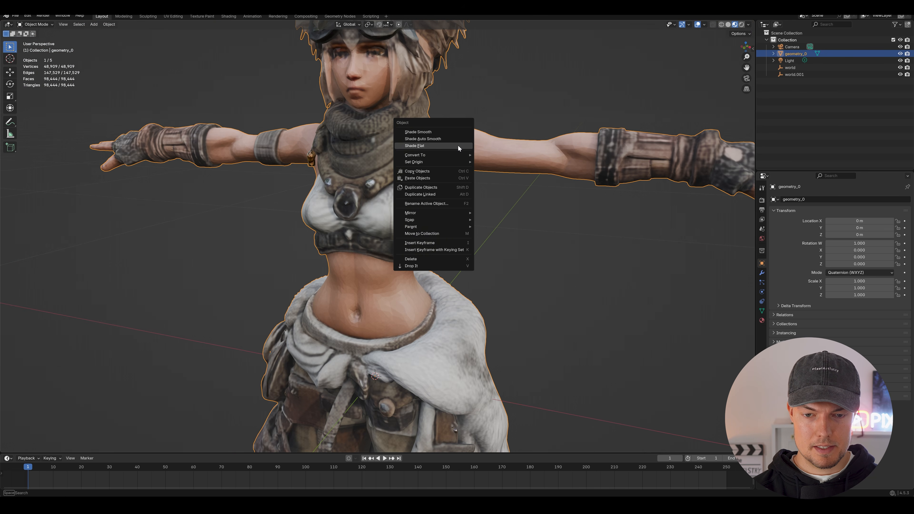
{"action": "left_click", "coordinate": [452, 134]}
- Inspect the smooth shading on the character's stomach and waist up close, and on the whole figure
{"action": "scroll", "coordinate": [334, 326], "scroll_direction": "up", "scroll_amount": 5}
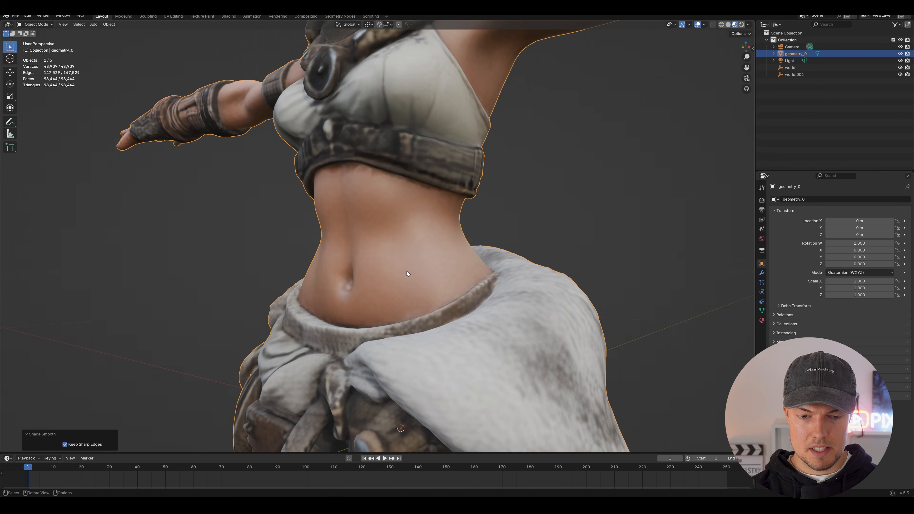
{"action": "left_click_drag", "start_coordinate": [406, 271], "coordinate": [422, 309]}
{"action": "scroll", "coordinate": [416, 262], "scroll_direction": "down", "scroll_amount": 4}
{"action": "left_click_drag", "start_coordinate": [421, 310], "coordinate": [437, 256]}
{"action": "left_click", "coordinate": [472, 307]}
{"action": "scroll", "coordinate": [472, 307], "scroll_direction": "down", "scroll_amount": 5}
{"action": "left_click_drag", "start_coordinate": [437, 255], "coordinate": [428, 233]}
{"action": "left_click", "coordinate": [428, 233]}
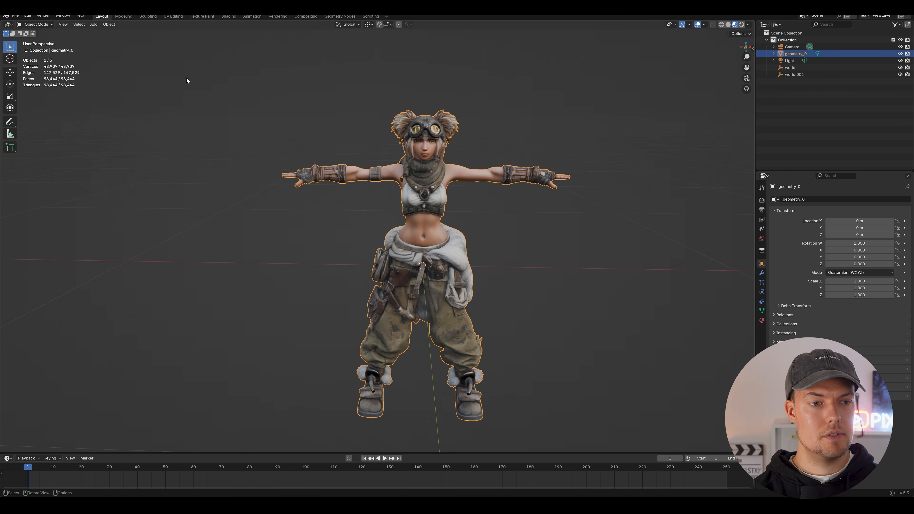
- Export only the selected character as glTF 2.0 to the Trellis2Texturing folder, naming the file woman_merged_vertices.glb
{"action": "left_click", "coordinate": [16, 16]}
{"action": "mouse_move", "coordinate": [59, 123]}
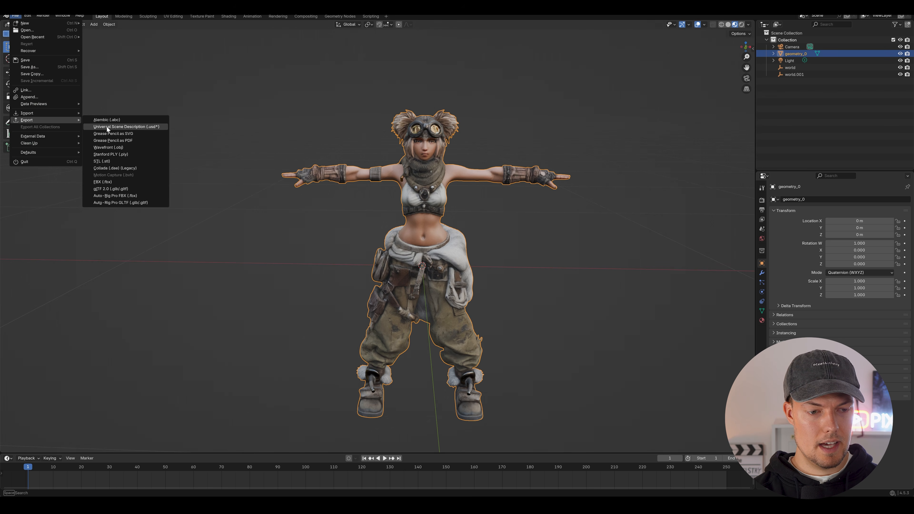
{"action": "left_click", "coordinate": [115, 189]}
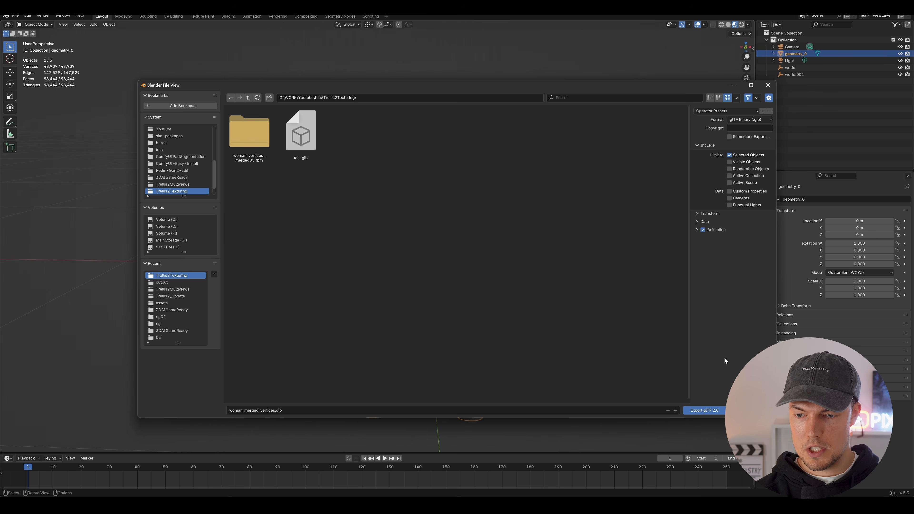
{"action": "left_click", "coordinate": [703, 411]}
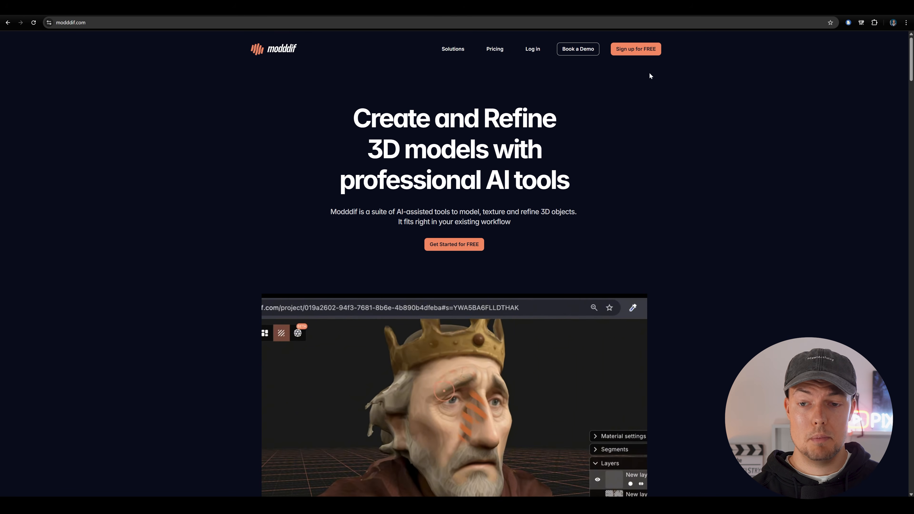
- Switch to the Modddif web app, create a new public project and import woman_merged_vertices.glb as a 3D object
{"action": "left_click", "coordinate": [643, 49]}
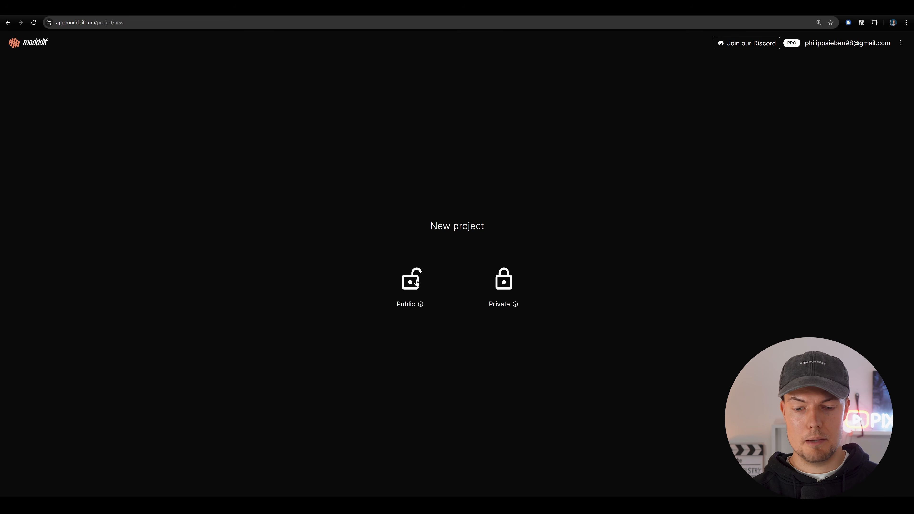
{"action": "left_click", "coordinate": [416, 282]}
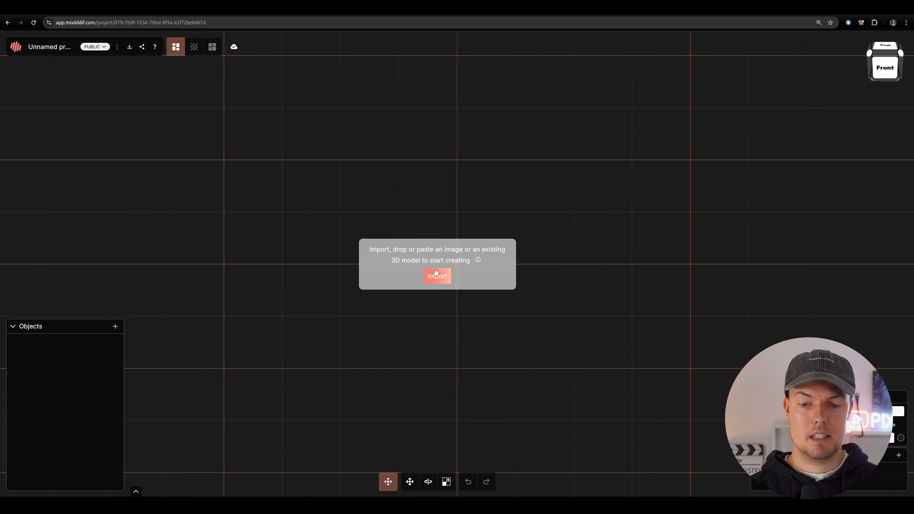
{"action": "left_click", "coordinate": [437, 279]}
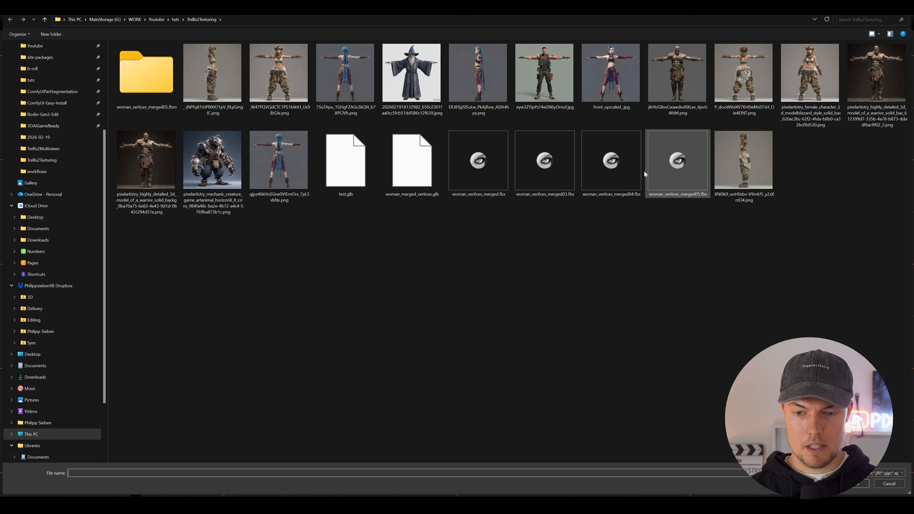
{"action": "left_click", "coordinate": [418, 171]}
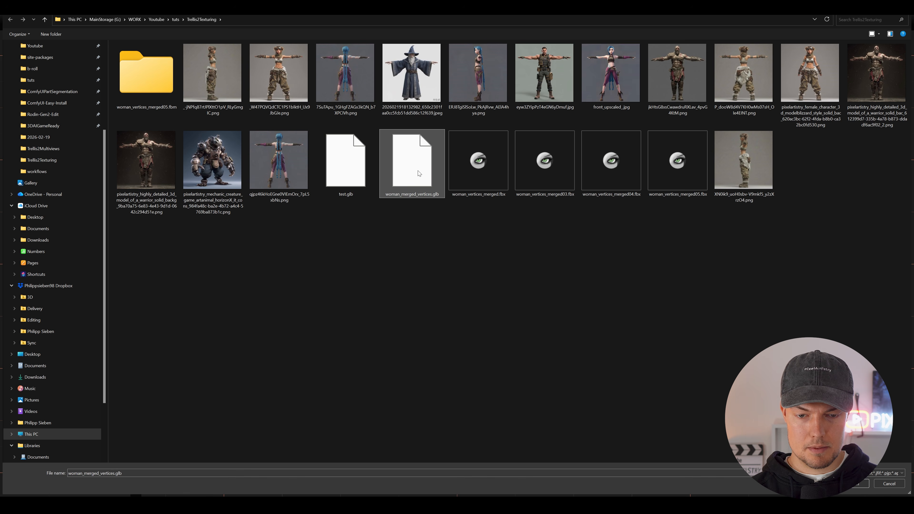
{"action": "double_click", "coordinate": [417, 171]}
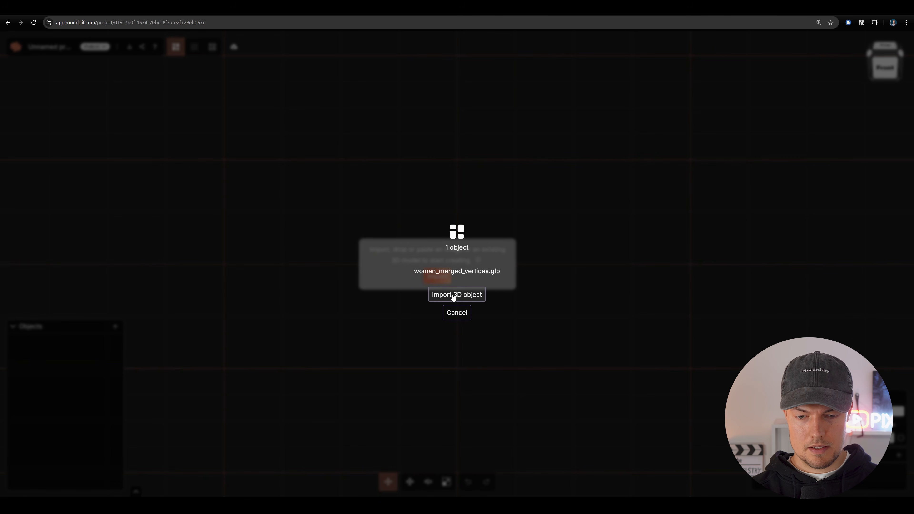
{"action": "left_click", "coordinate": [469, 296]}
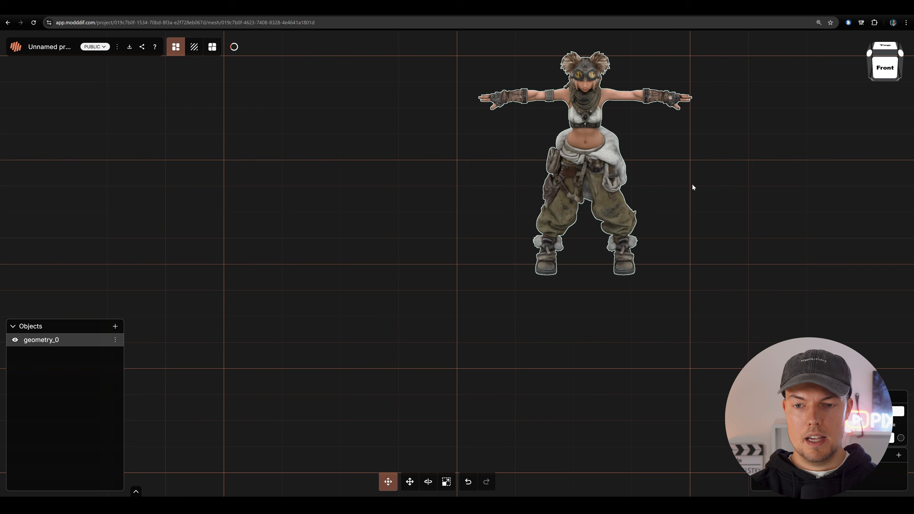
- Frame the imported character from the front and switch the project to Texture mode
{"action": "scroll", "coordinate": [545, 282], "scroll_direction": "up", "scroll_amount": 5}
{"action": "left_click_drag", "start_coordinate": [633, 240], "coordinate": [618, 204]}
{"action": "scroll", "coordinate": [551, 220], "scroll_direction": "up", "scroll_amount": 4}
{"action": "left_click_drag", "start_coordinate": [552, 220], "coordinate": [571, 237]}
{"action": "scroll", "coordinate": [577, 242], "scroll_direction": "down", "scroll_amount": 2}
{"action": "scroll", "coordinate": [558, 236], "scroll_direction": "down", "scroll_amount": 2}
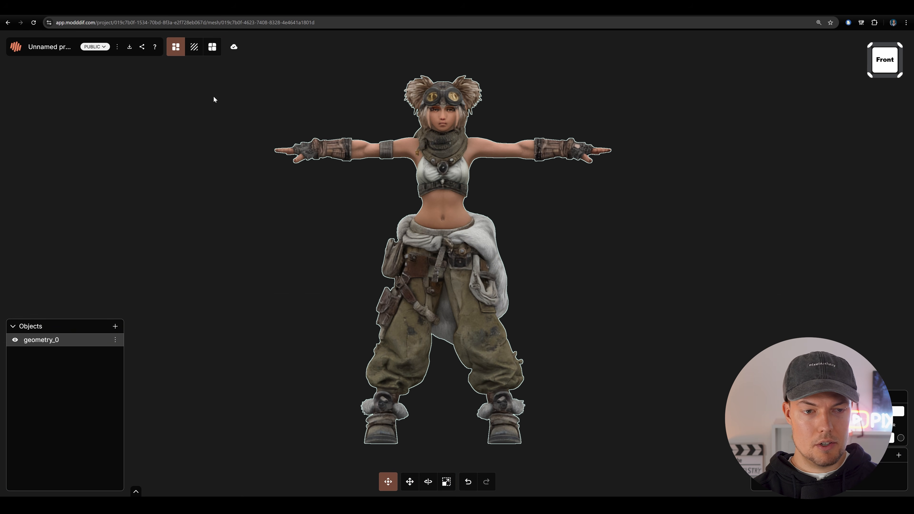
{"action": "left_click", "coordinate": [193, 49]}
- Examine the existing base texture on the character's face, upper body, trousers and boots from several distances
{"action": "left_click_drag", "start_coordinate": [574, 210], "coordinate": [536, 188]}
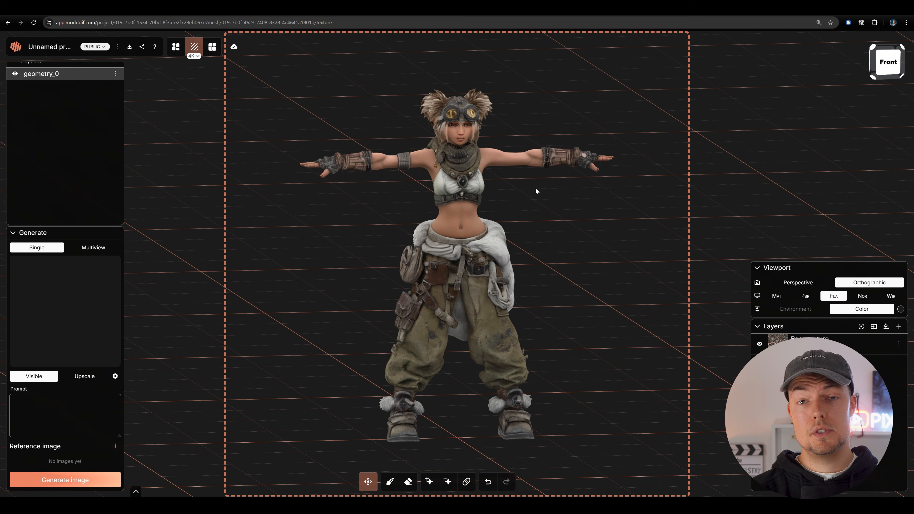
{"action": "scroll", "coordinate": [561, 204], "scroll_direction": "up", "scroll_amount": 5}
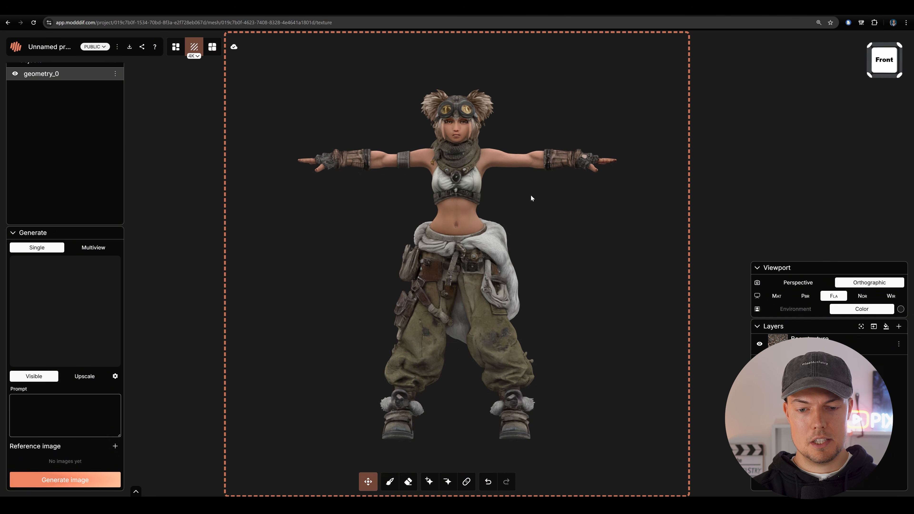
{"action": "left_click_drag", "start_coordinate": [559, 300], "coordinate": [568, 399]}
{"action": "scroll", "coordinate": [571, 274], "scroll_direction": "up", "scroll_amount": 4}
{"action": "left_click_drag", "start_coordinate": [571, 273], "coordinate": [568, 208]}
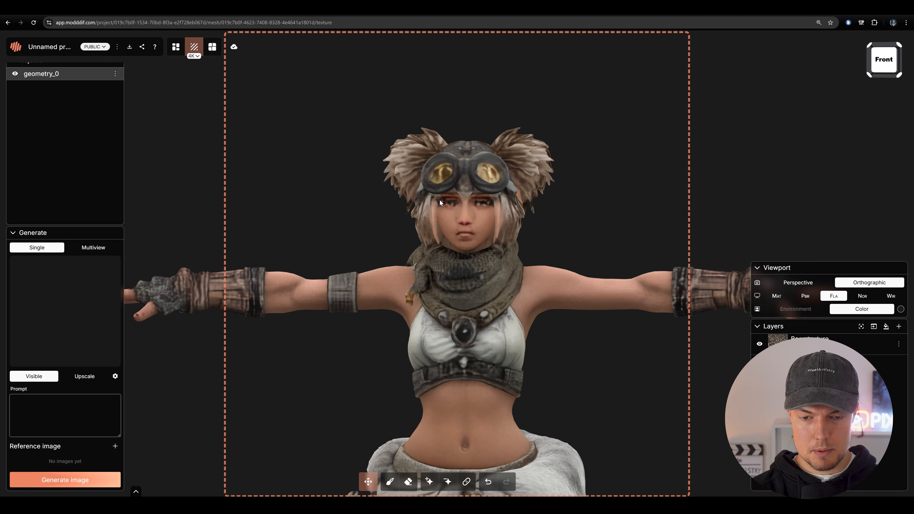
{"action": "scroll", "coordinate": [459, 199], "scroll_direction": "down", "scroll_amount": 5}
{"action": "scroll", "coordinate": [468, 228], "scroll_direction": "down", "scroll_amount": 3}
{"action": "left_click_drag", "start_coordinate": [527, 371], "coordinate": [506, 175]}
{"action": "left_click_drag", "start_coordinate": [540, 217], "coordinate": [553, 231]}
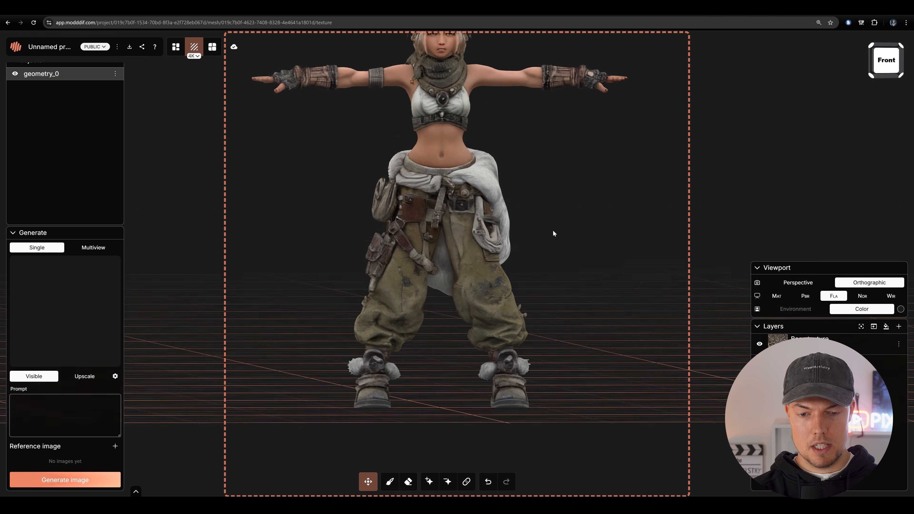
{"action": "left_click_drag", "start_coordinate": [553, 172], "coordinate": [546, 251]}
{"action": "scroll", "coordinate": [551, 258], "scroll_direction": "down", "scroll_amount": 2}
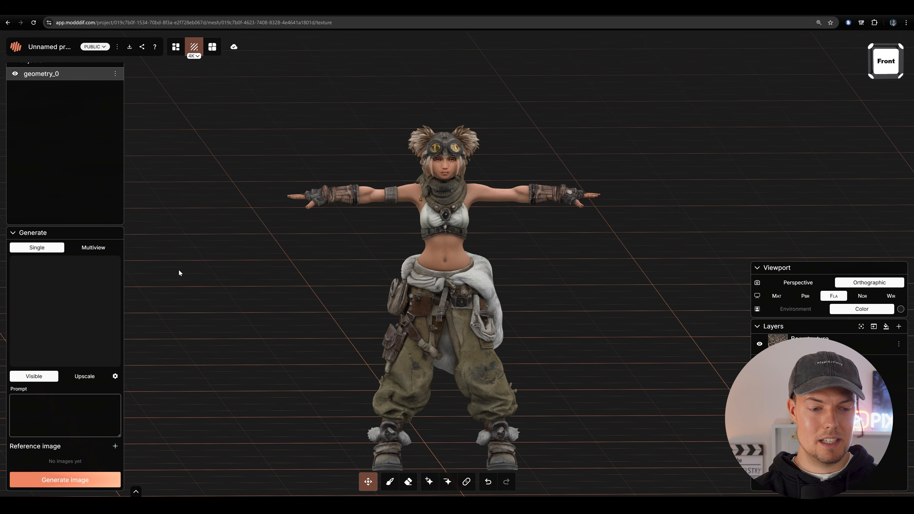
{"action": "left_click_drag", "start_coordinate": [506, 234], "coordinate": [524, 214]}
{"action": "scroll", "coordinate": [500, 208], "scroll_direction": "up", "scroll_amount": 2}
- Set texture generation to Multiview and hide the Base texture layer
{"action": "left_click", "coordinate": [103, 247]}
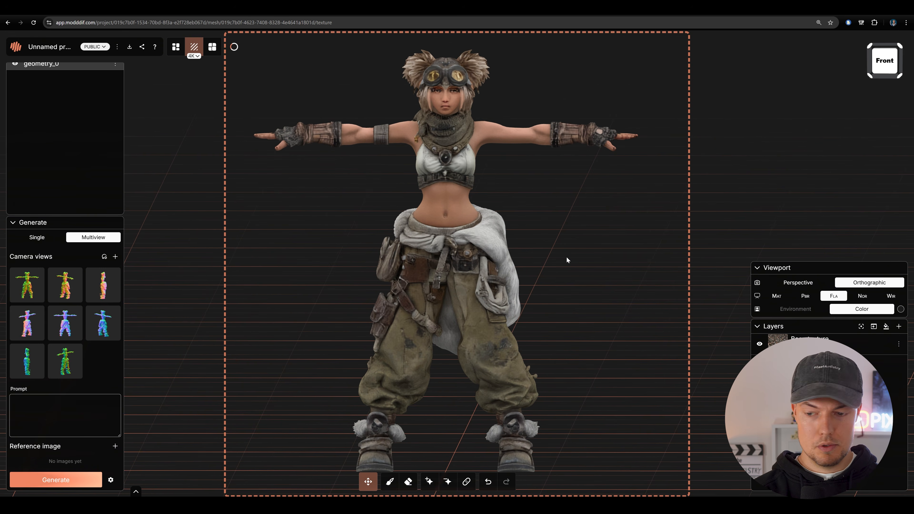
{"action": "left_click", "coordinate": [760, 345]}
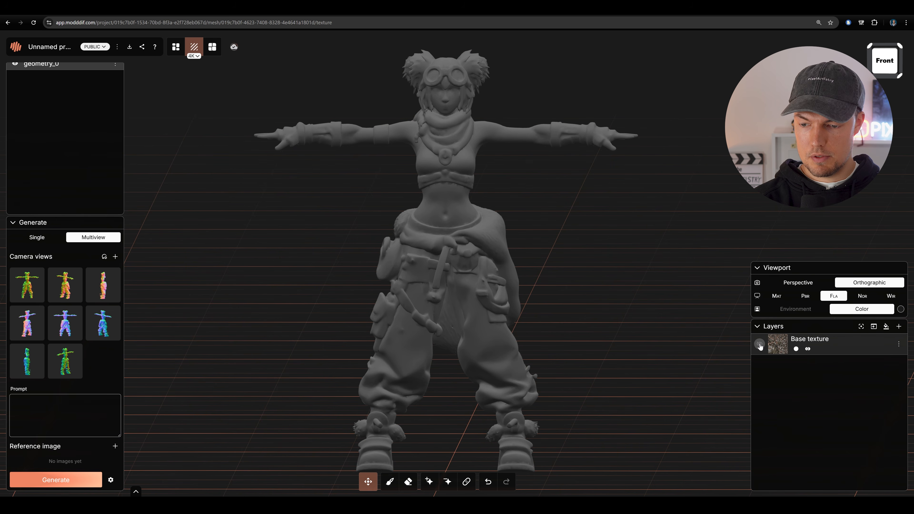
{"action": "scroll", "coordinate": [551, 296], "scroll_direction": "down", "scroll_amount": 3}
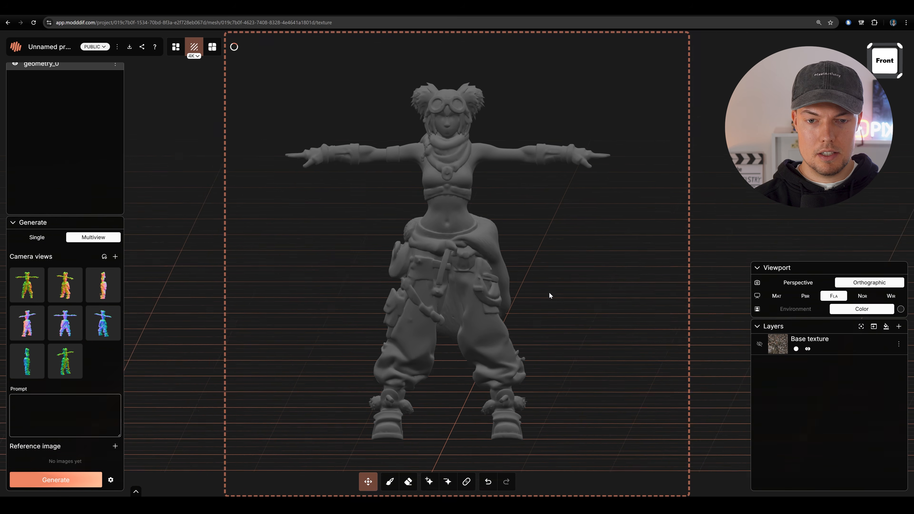
{"action": "left_click_drag", "start_coordinate": [549, 292], "coordinate": [529, 275]}
{"action": "scroll", "coordinate": [527, 293], "scroll_direction": "up", "scroll_amount": 3}
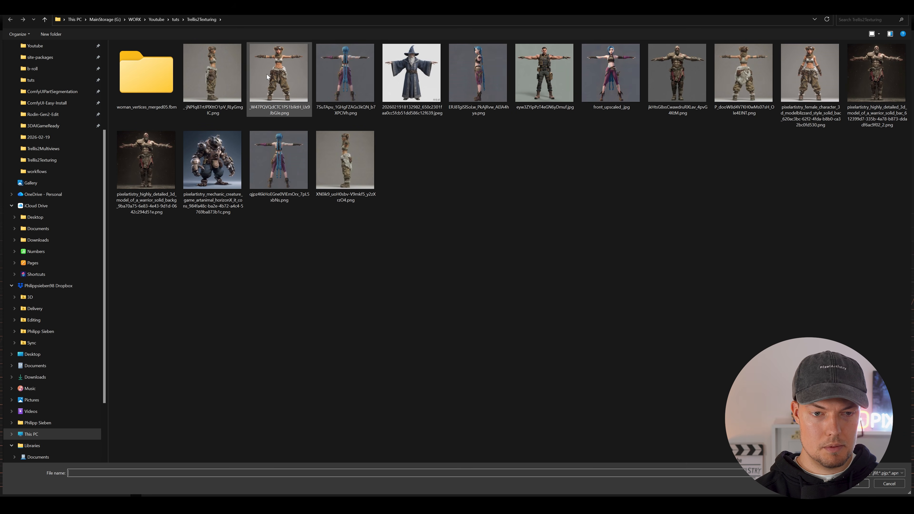
- Generate multiview textures using the woman's front-view image as reference and the prompt "woman, light skin"
{"action": "double_click", "coordinate": [278, 72]}
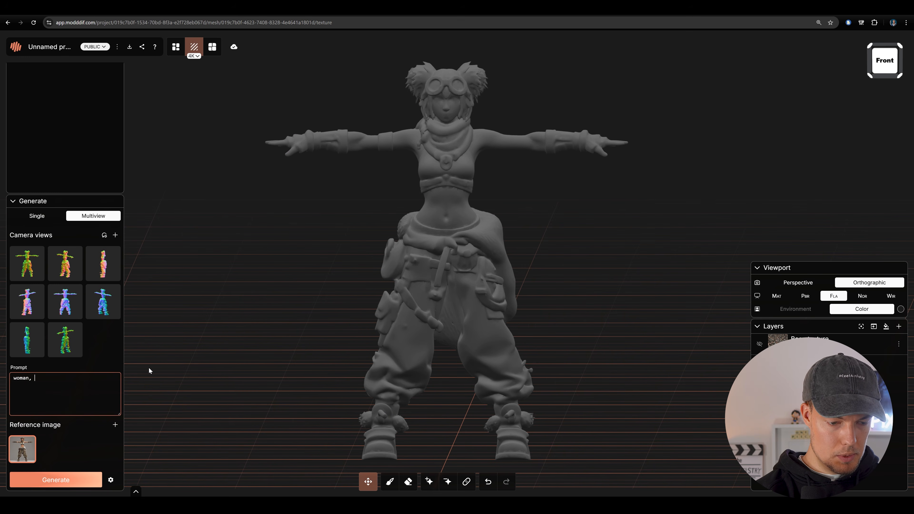
{"action": "type", "text": ", light skiu"}
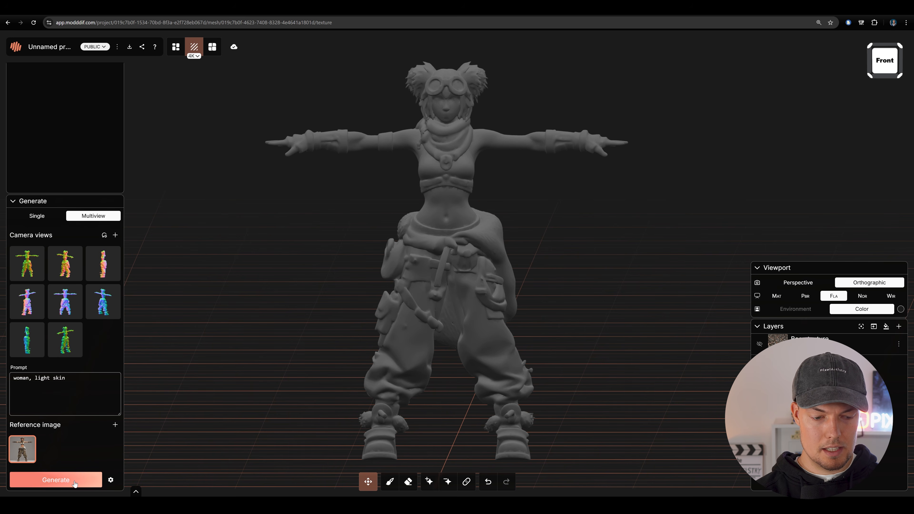
{"action": "left_click", "coordinate": [110, 476]}
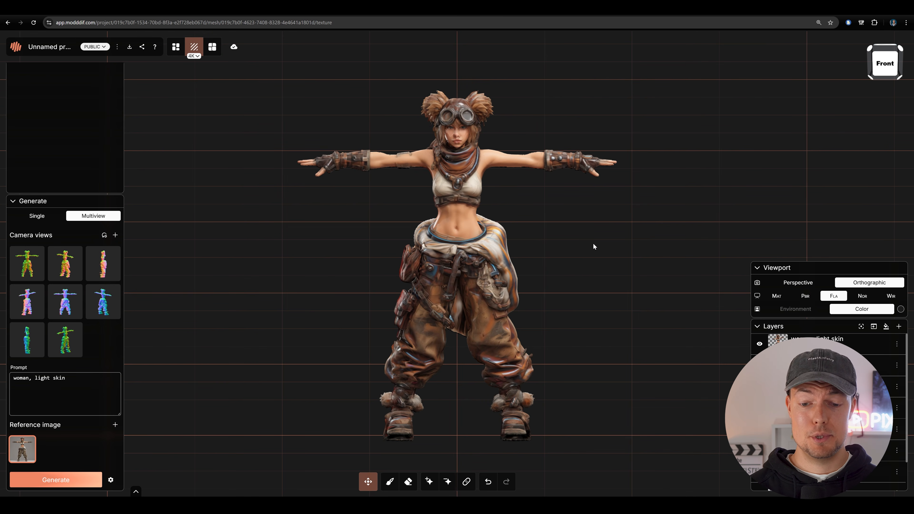
- Inspect the generated texture on the character and toggle individual "woman, light skin" layers off and on to compare their contribution
{"action": "mouse_move", "coordinate": [592, 254]}
{"action": "left_mouse_down"}
{"action": "mouse_move", "coordinate": [540, 251]}
{"action": "mouse_move", "coordinate": [590, 261]}
{"action": "mouse_move", "coordinate": [513, 236]}
{"action": "mouse_move", "coordinate": [585, 256]}
{"action": "mouse_move", "coordinate": [577, 253]}
{"action": "left_mouse_up"}
{"action": "scroll", "coordinate": [827, 414], "scroll_direction": "down", "scroll_amount": 2}
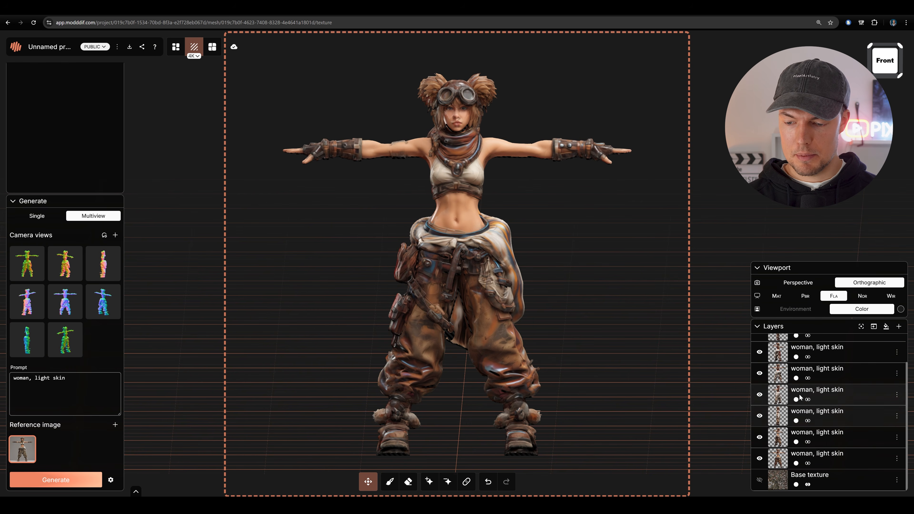
{"action": "left_click", "coordinate": [759, 460]}
{"action": "left_click", "coordinate": [760, 459]}
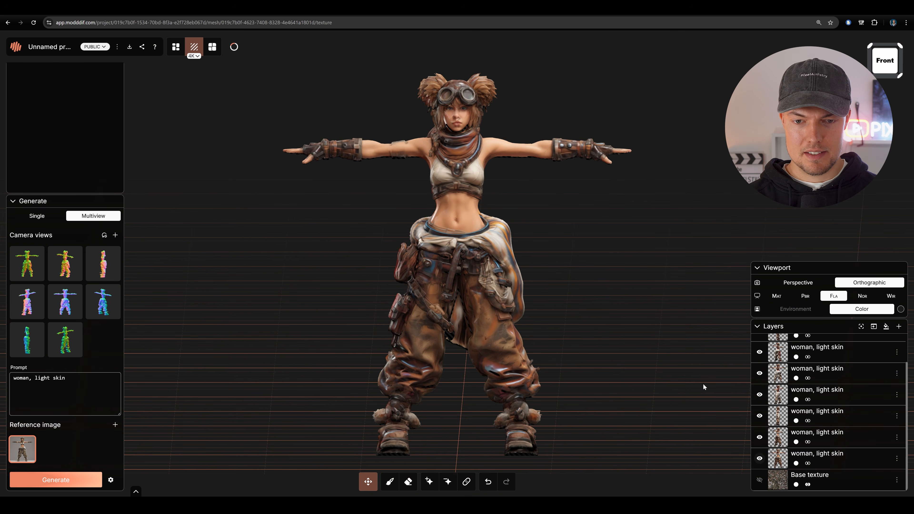
{"action": "left_click_drag", "start_coordinate": [591, 218], "coordinate": [582, 244]}
{"action": "scroll", "coordinate": [574, 252], "scroll_direction": "up", "scroll_amount": 3}
{"action": "scroll", "coordinate": [760, 360], "scroll_direction": "up", "scroll_amount": 3}
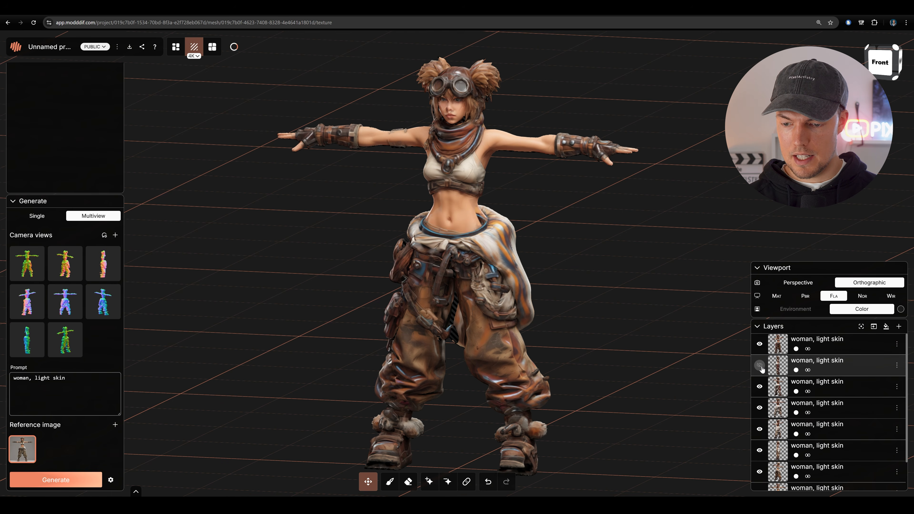
{"action": "left_click", "coordinate": [760, 366]}
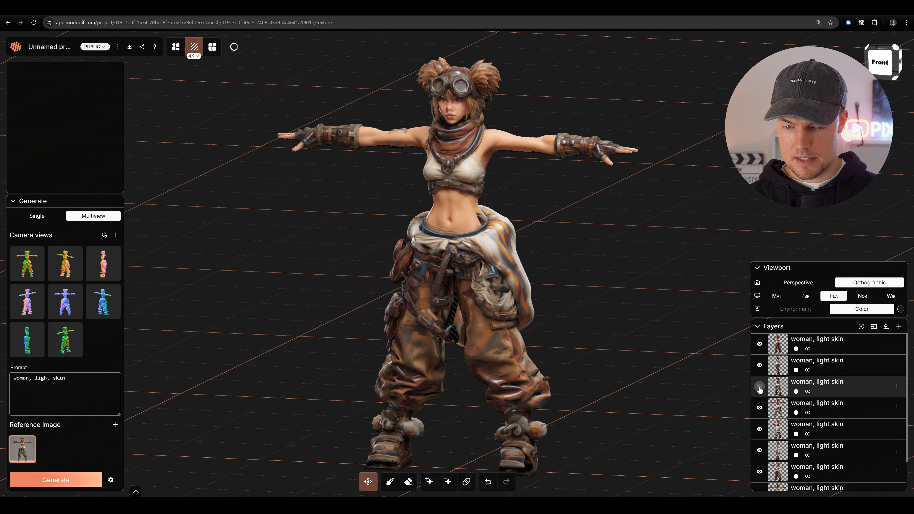
{"action": "left_click", "coordinate": [759, 388]}
{"action": "scroll", "coordinate": [761, 384], "scroll_direction": "down", "scroll_amount": 2}
{"action": "left_click", "coordinate": [760, 374]}
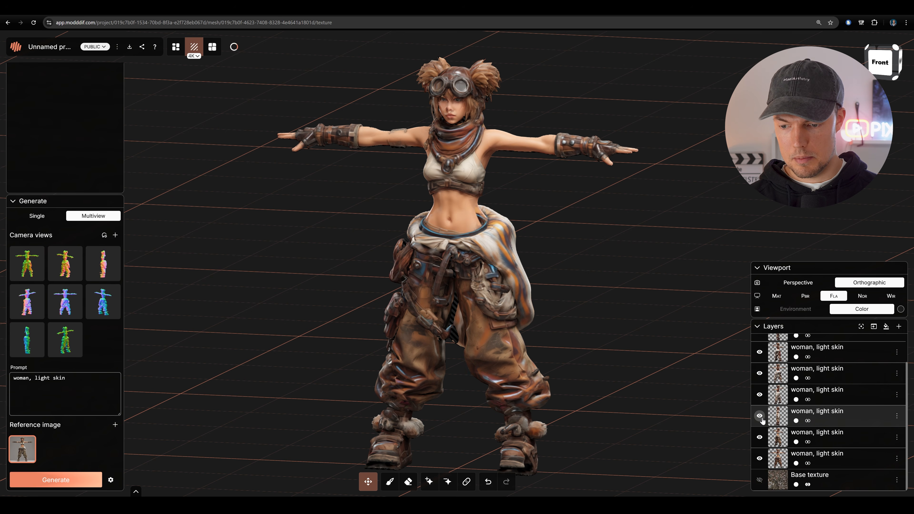
- Hide the second-lowest "woman, light skin" layer and toggle the lowest one off and on to compare its contribution
{"action": "left_click", "coordinate": [760, 438]}
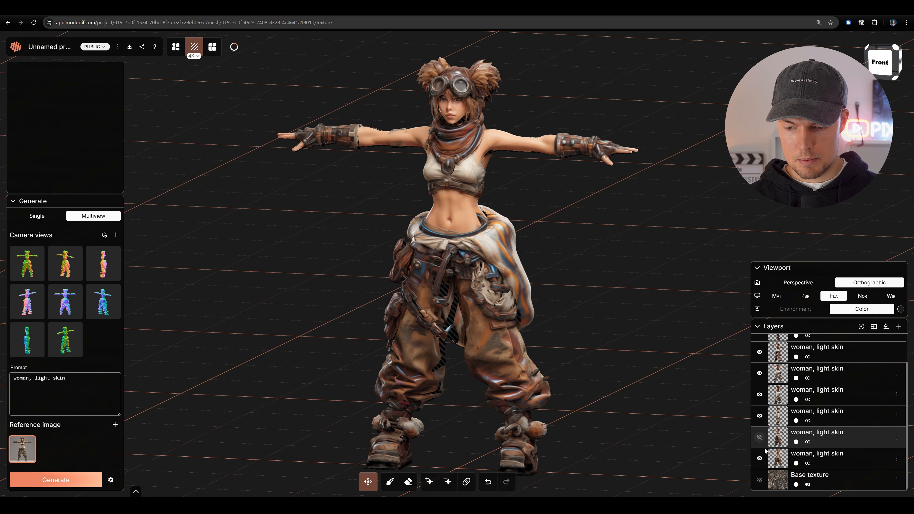
{"action": "left_click", "coordinate": [760, 458]}
{"action": "left_click", "coordinate": [760, 460]}
{"action": "left_click", "coordinate": [760, 460]}
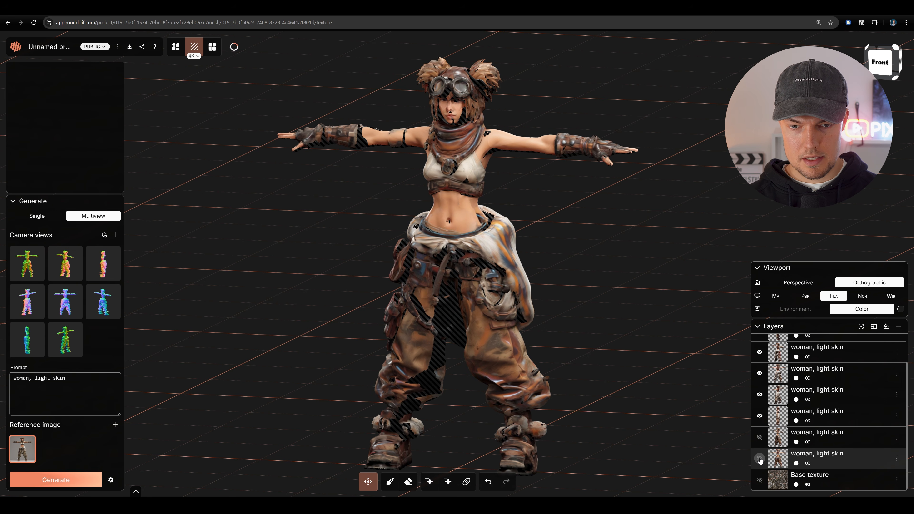
{"action": "left_click", "coordinate": [761, 460]}
{"action": "left_click", "coordinate": [760, 460]}
{"action": "left_click", "coordinate": [760, 460]}
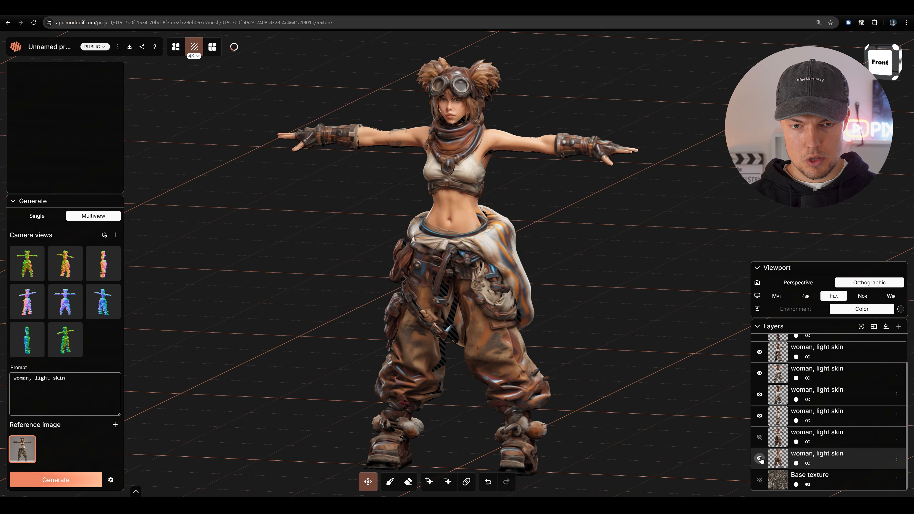
- Examine the generated texture on the character's full body, trousers, face and upper body from side and front angles
{"action": "scroll", "coordinate": [561, 290], "scroll_direction": "up", "scroll_amount": 5}
{"action": "scroll", "coordinate": [590, 286], "scroll_direction": "down", "scroll_amount": 4}
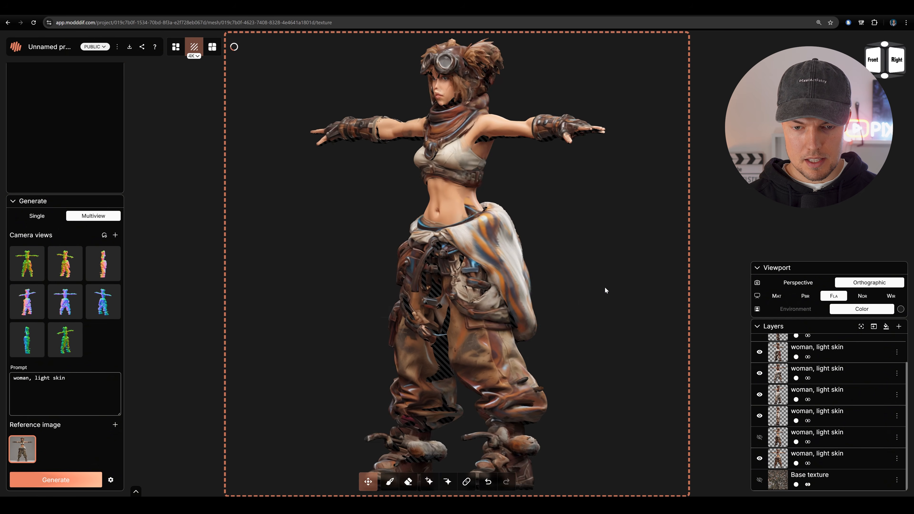
{"action": "left_click_drag", "start_coordinate": [604, 287], "coordinate": [724, 258]}
{"action": "scroll", "coordinate": [618, 231], "scroll_direction": "up", "scroll_amount": 3}
{"action": "scroll", "coordinate": [843, 371], "scroll_direction": "up", "scroll_amount": 2}
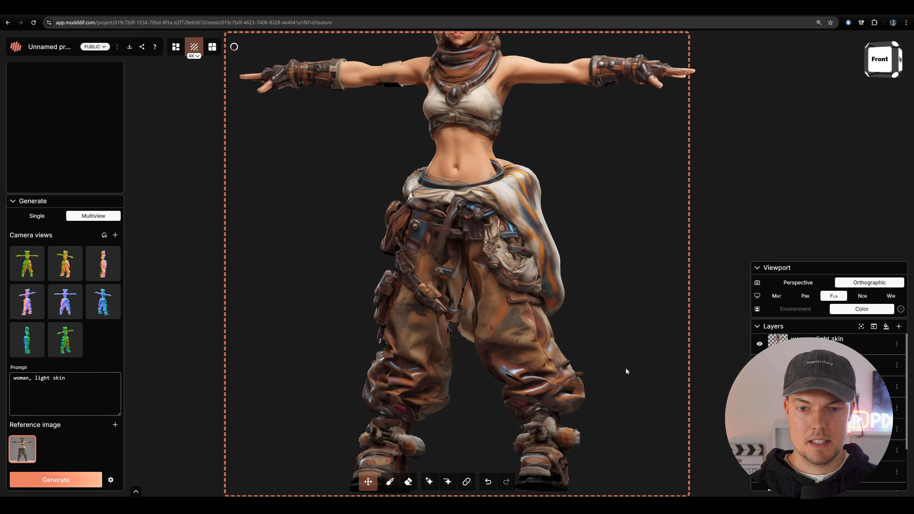
{"action": "left_click_drag", "start_coordinate": [498, 297], "coordinate": [564, 307]}
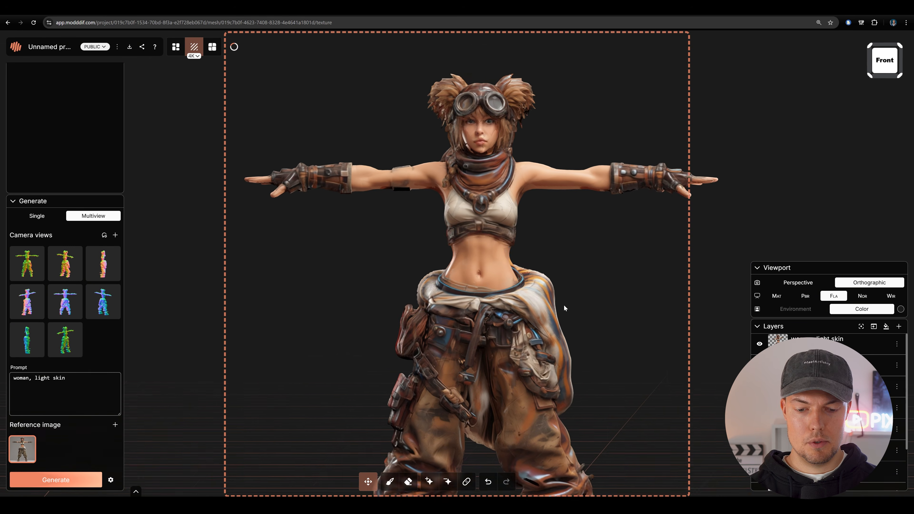
{"action": "scroll", "coordinate": [563, 305], "scroll_direction": "up", "scroll_amount": 5}
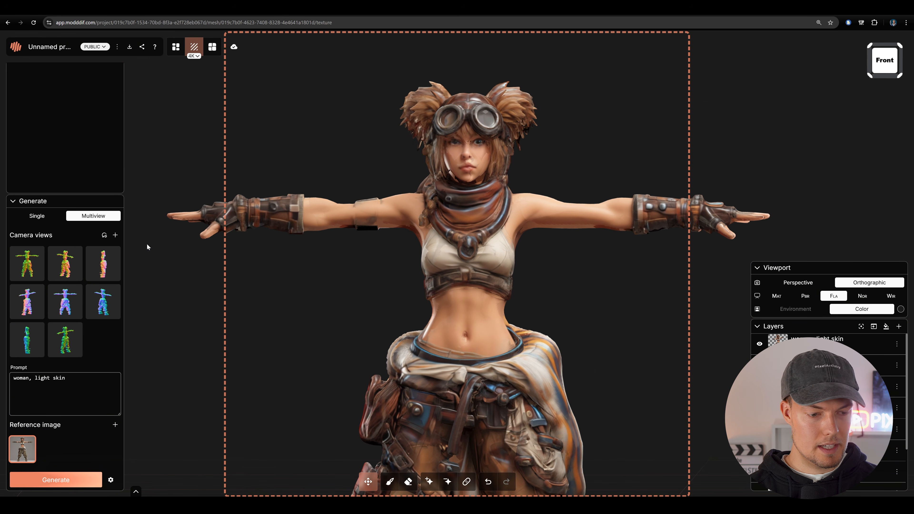
- Set texture generation to Single and mark the trousers and boots as the inpainting region
{"action": "left_click", "coordinate": [36, 216]}
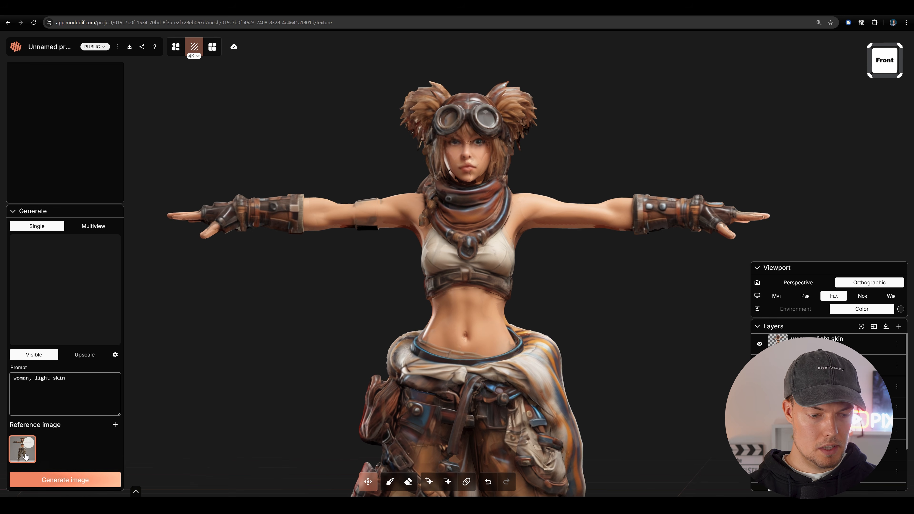
{"action": "scroll", "coordinate": [353, 312], "scroll_direction": "down", "scroll_amount": 3}
{"action": "left_click_drag", "start_coordinate": [353, 312], "coordinate": [360, 126]}
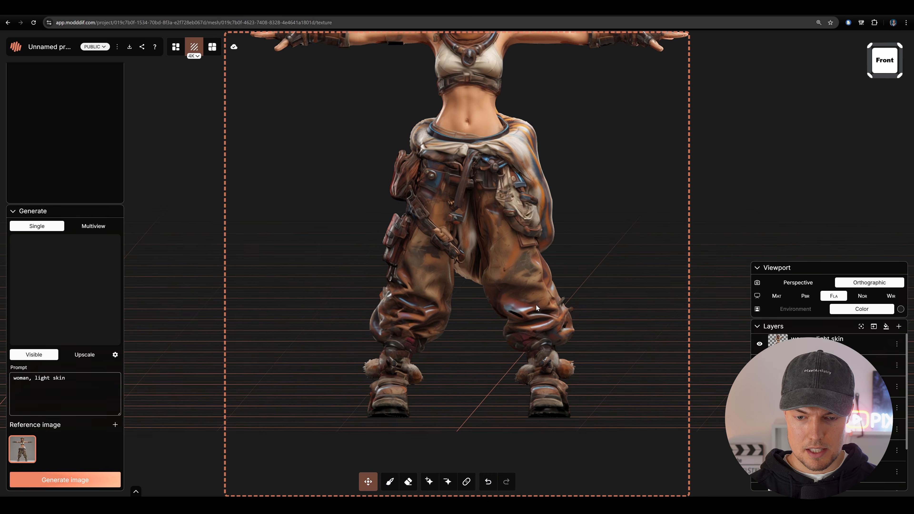
{"action": "scroll", "coordinate": [431, 299], "scroll_direction": "up", "scroll_amount": 2}
{"action": "left_click_drag", "start_coordinate": [430, 298], "coordinate": [511, 269]}
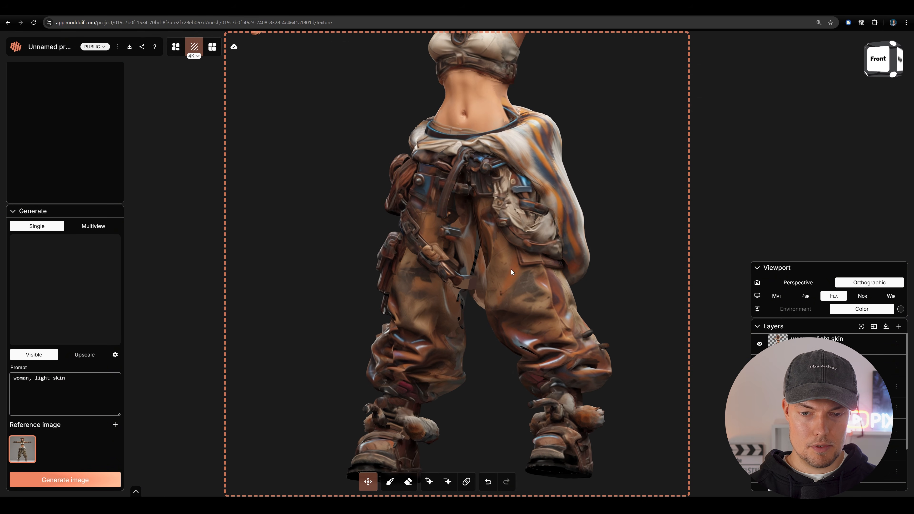
{"action": "left_click", "coordinate": [463, 486]}
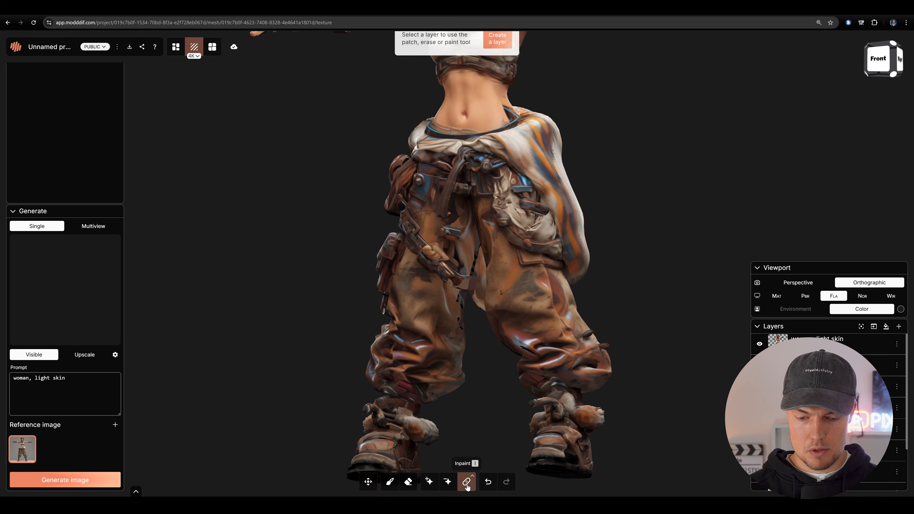
{"action": "left_click", "coordinate": [430, 483]}
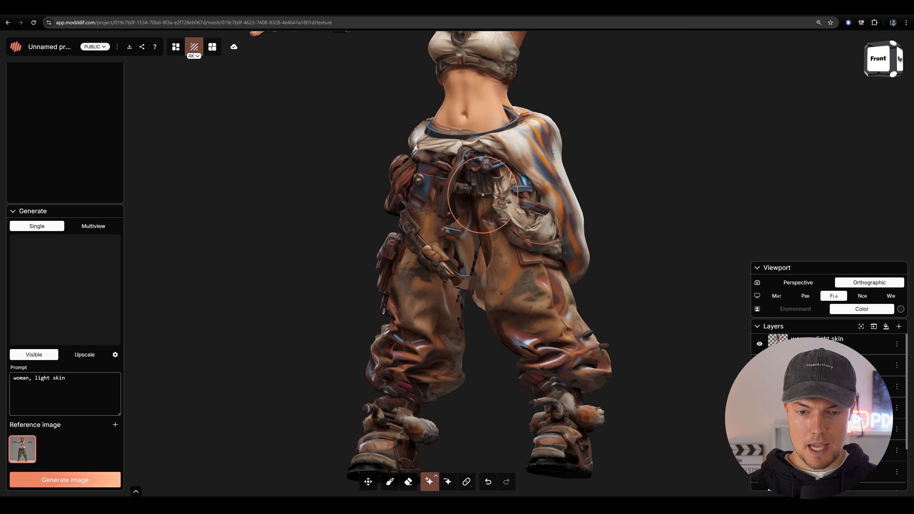
{"action": "mouse_move", "coordinate": [503, 147]}
{"action": "left_mouse_down"}
{"action": "mouse_move", "coordinate": [499, 179]}
{"action": "mouse_move", "coordinate": [581, 270]}
{"action": "left_mouse_up"}
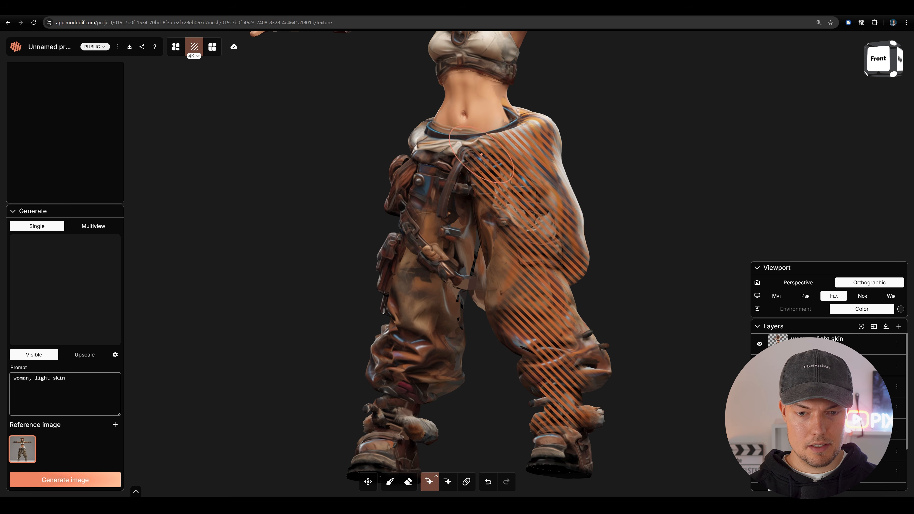
{"action": "mouse_move", "coordinate": [481, 155]}
{"action": "left_mouse_down"}
{"action": "mouse_move", "coordinate": [388, 357]}
{"action": "mouse_move", "coordinate": [399, 451]}
{"action": "left_mouse_up"}
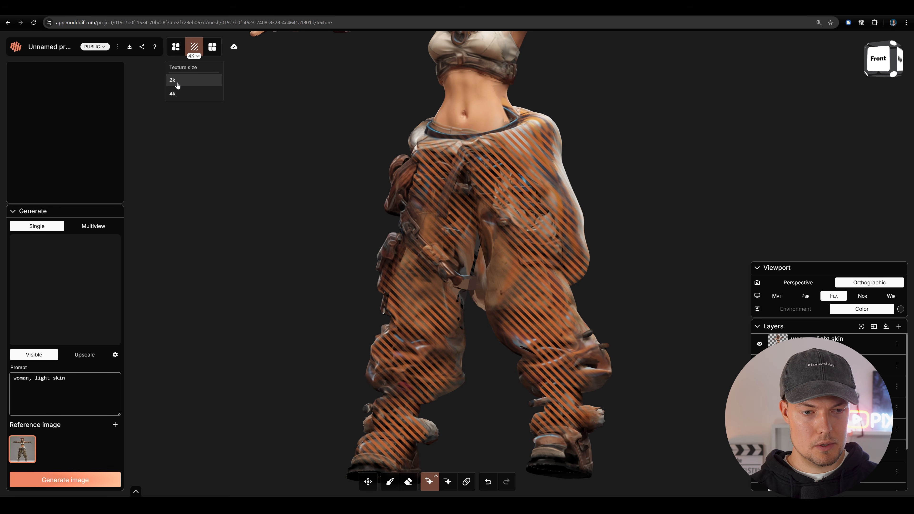
- Set the texture size to 2k and decline switching back to 4K
{"action": "left_click", "coordinate": [176, 83]}
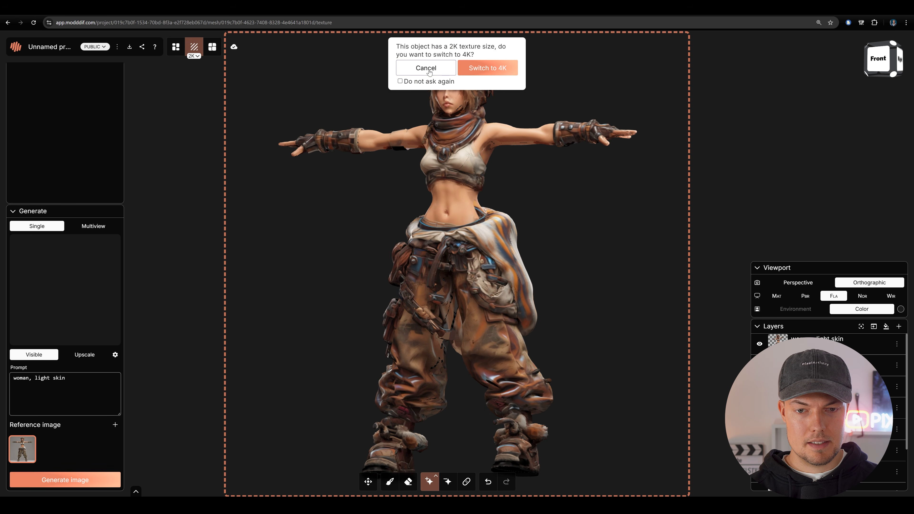
{"action": "left_click", "coordinate": [426, 69]}
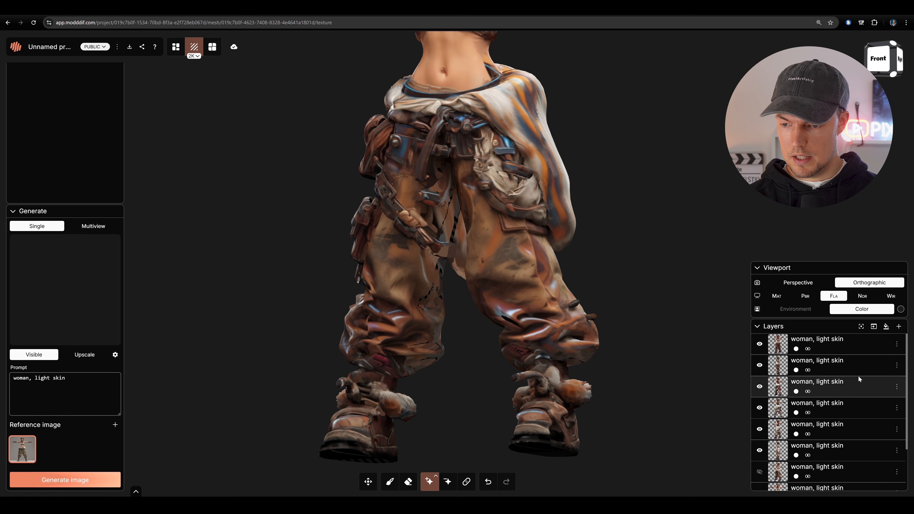
- Add a new layer, then generate a single-view image with the trousers and boots marked for inpainting
{"action": "left_click", "coordinate": [902, 329]}
{"action": "mouse_move", "coordinate": [441, 146]}
{"action": "left_mouse_down"}
{"action": "mouse_move", "coordinate": [362, 333]}
{"action": "mouse_move", "coordinate": [360, 418]}
{"action": "mouse_move", "coordinate": [421, 230]}
{"action": "mouse_move", "coordinate": [417, 122]}
{"action": "mouse_move", "coordinate": [391, 287]}
{"action": "mouse_move", "coordinate": [493, 115]}
{"action": "mouse_move", "coordinate": [504, 223]}
{"action": "mouse_move", "coordinate": [554, 342]}
{"action": "mouse_move", "coordinate": [484, 119]}
{"action": "mouse_move", "coordinate": [422, 99]}
{"action": "left_mouse_up"}
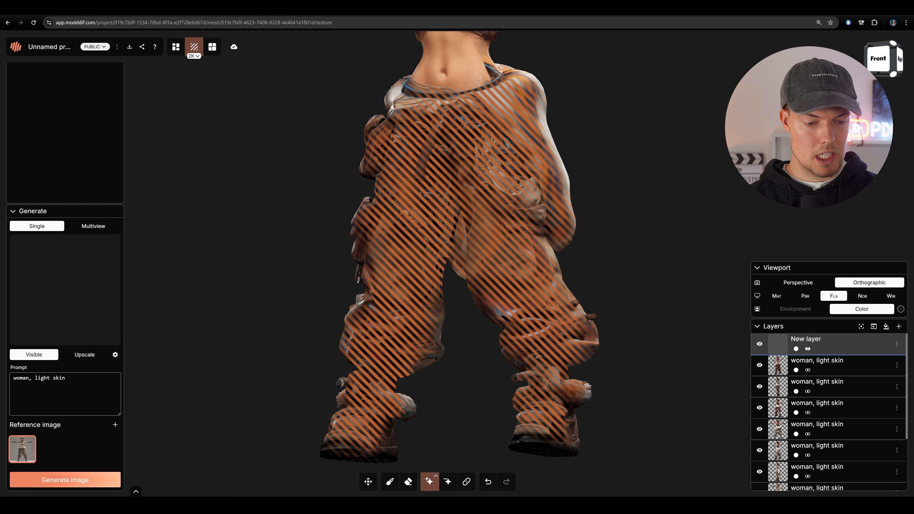
{"action": "left_click", "coordinate": [96, 479]}
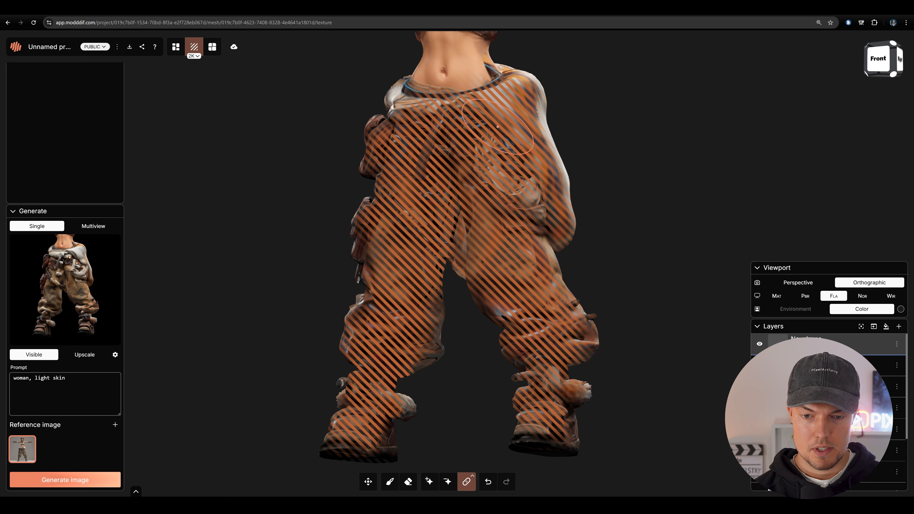
- Inpaint the generated image onto the cloth, trousers and boots with the Inpaint brush
{"action": "mouse_move", "coordinate": [498, 127]}
{"action": "left_mouse_down"}
{"action": "mouse_move", "coordinate": [480, 138]}
{"action": "mouse_move", "coordinate": [477, 173]}
{"action": "mouse_move", "coordinate": [528, 201]}
{"action": "mouse_move", "coordinate": [524, 234]}
{"action": "left_mouse_up"}
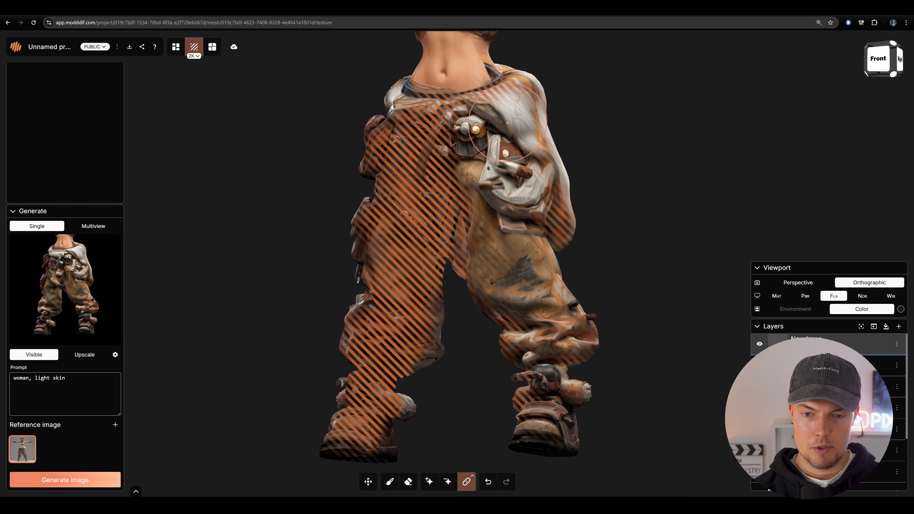
{"action": "mouse_move", "coordinate": [507, 122]}
{"action": "left_mouse_down"}
{"action": "mouse_move", "coordinate": [428, 125]}
{"action": "mouse_move", "coordinate": [404, 254]}
{"action": "mouse_move", "coordinate": [412, 318]}
{"action": "mouse_move", "coordinate": [367, 390]}
{"action": "left_mouse_up"}
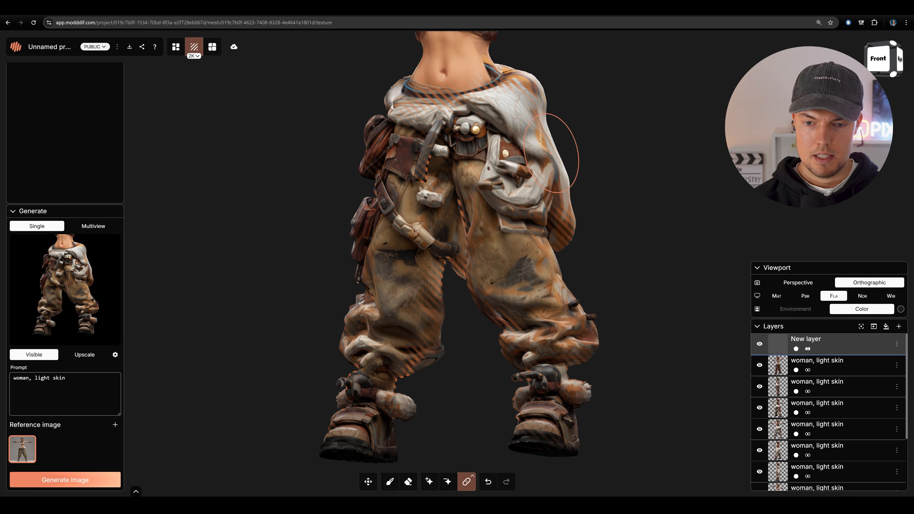
- Toggle the new layer's visibility off and on to compare the trousers before and after inpainting
{"action": "left_click", "coordinate": [760, 345]}
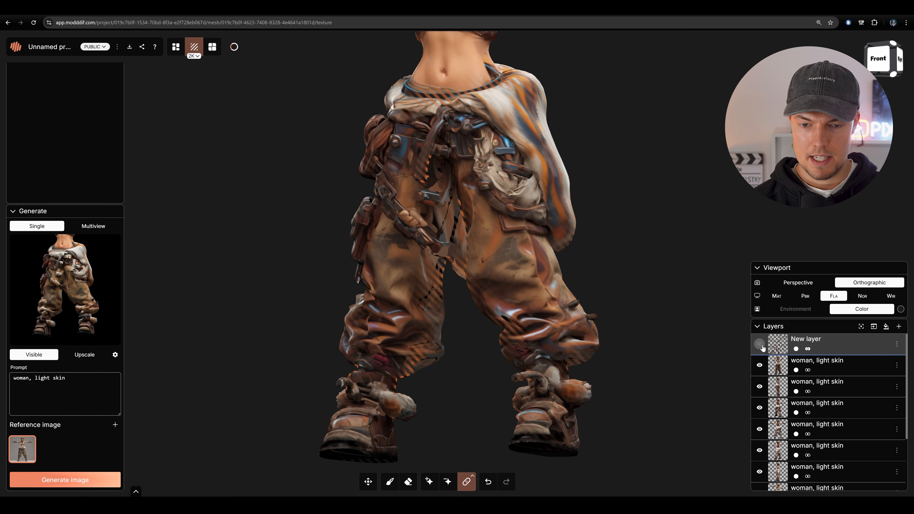
{"action": "left_click", "coordinate": [760, 345]}
{"action": "left_click", "coordinate": [760, 345]}
{"action": "left_click", "coordinate": [760, 344]}
{"action": "left_click", "coordinate": [760, 344]}
{"action": "left_click", "coordinate": [760, 344]}
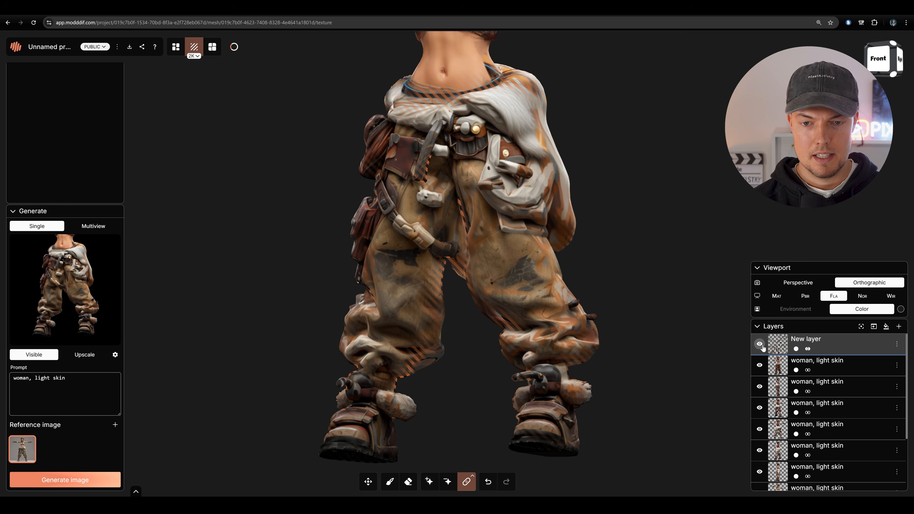
{"action": "left_click", "coordinate": [760, 344]}
{"action": "left_click", "coordinate": [760, 345]}
{"action": "left_click", "coordinate": [760, 345]}
{"action": "left_click", "coordinate": [760, 345]}
- Reset the inpaint region on the trousers and boots
{"action": "left_click_drag", "start_coordinate": [714, 302], "coordinate": [622, 279]}
{"action": "left_click", "coordinate": [473, 477]}
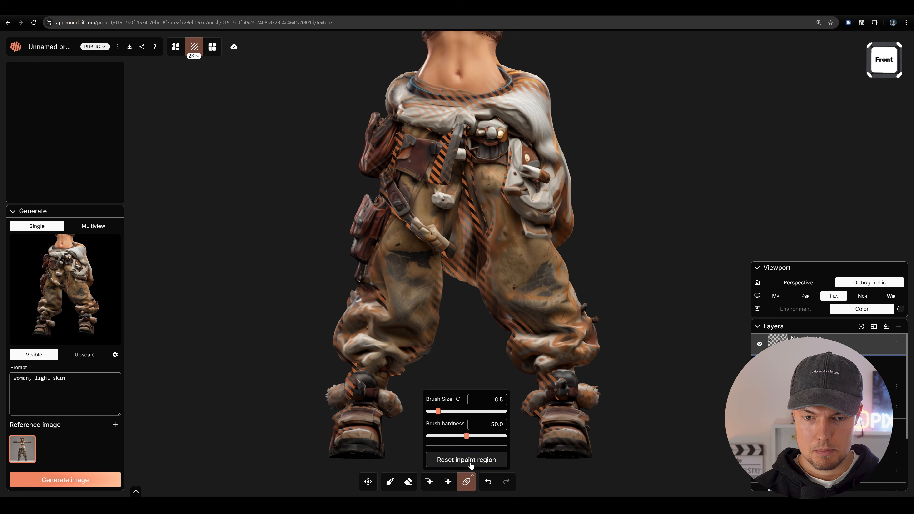
{"action": "left_click", "coordinate": [470, 464]}
- Examine the texture on the character's head, scarf and upper body from the front at several distances
{"action": "mouse_move", "coordinate": [636, 253]}
{"action": "left_mouse_down"}
{"action": "mouse_move", "coordinate": [452, 264]}
{"action": "mouse_move", "coordinate": [593, 282]}
{"action": "mouse_move", "coordinate": [579, 256]}
{"action": "left_mouse_up"}
{"action": "left_click_drag", "start_coordinate": [608, 112], "coordinate": [588, 316]}
{"action": "scroll", "coordinate": [580, 333], "scroll_direction": "up", "scroll_amount": 5}
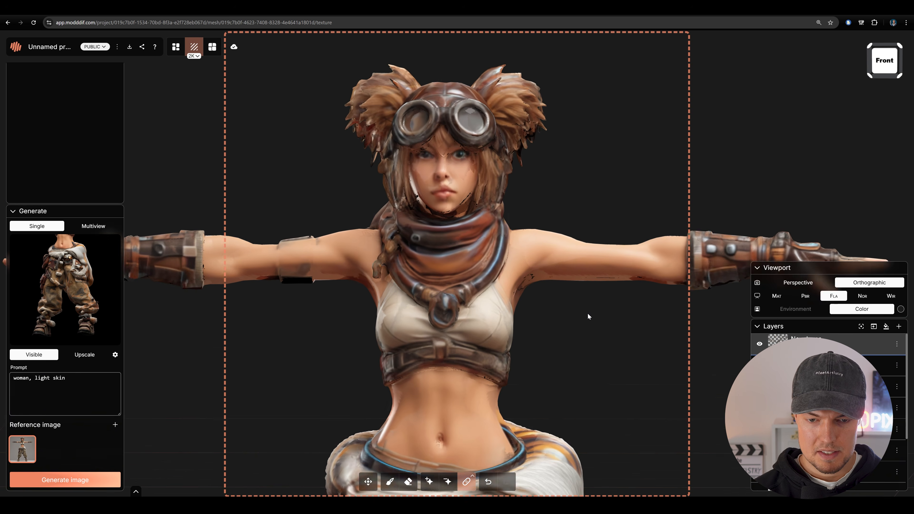
{"action": "scroll", "coordinate": [585, 312], "scroll_direction": "down", "scroll_amount": 3}
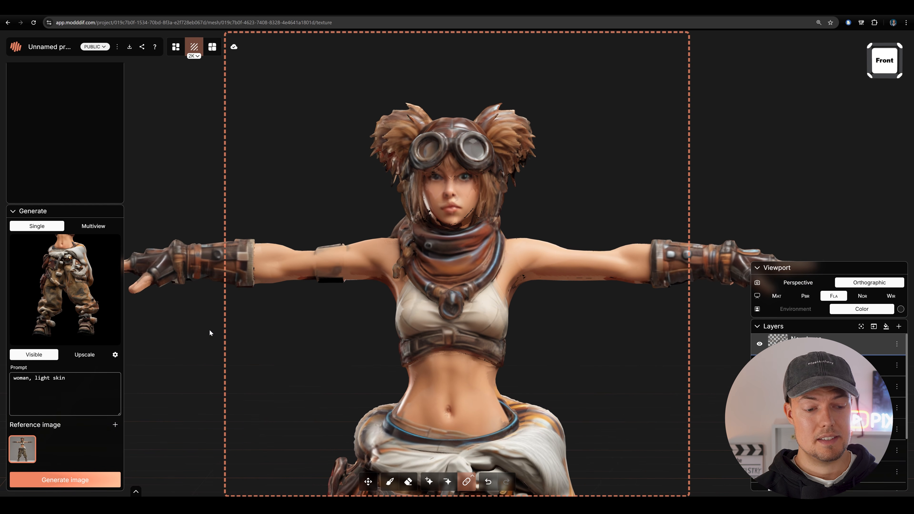
{"action": "right_click", "coordinate": [29, 448]}
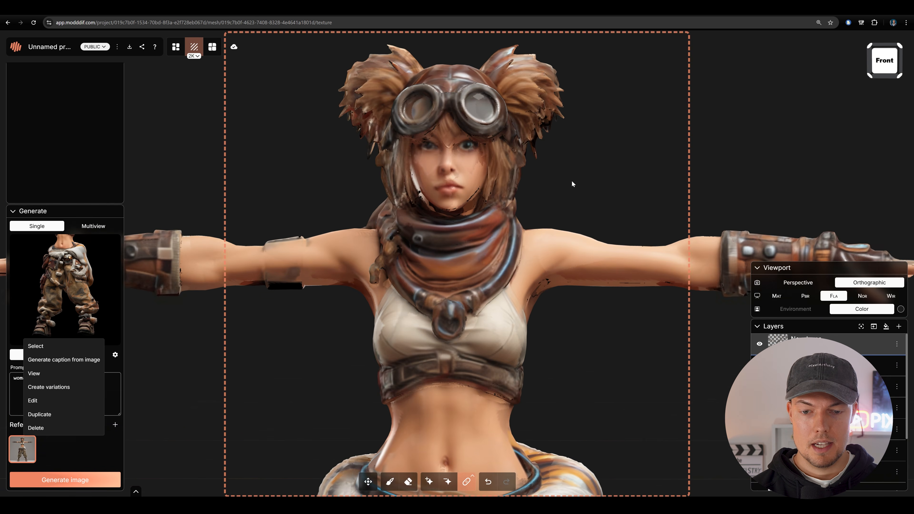
{"action": "scroll", "coordinate": [565, 333], "scroll_direction": "up", "scroll_amount": 3}
{"action": "left_click_drag", "start_coordinate": [565, 333], "coordinate": [557, 376]}
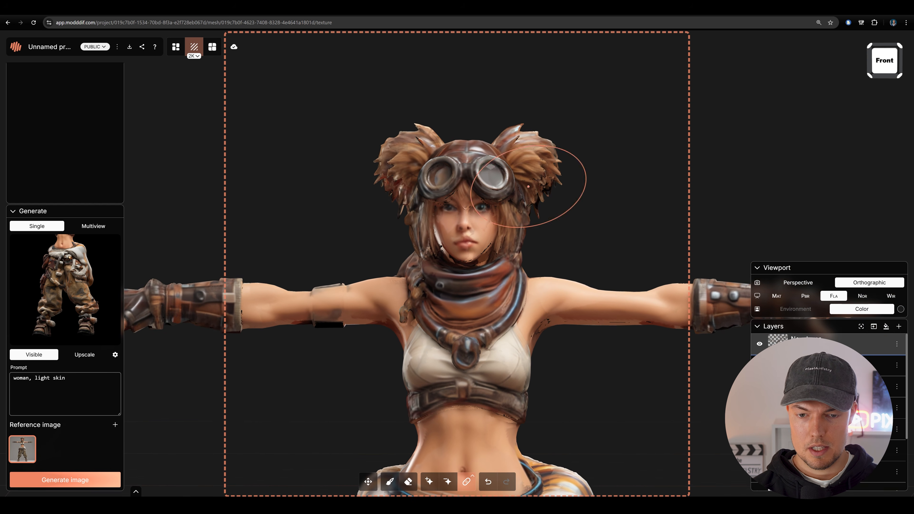
{"action": "scroll", "coordinate": [590, 253], "scroll_direction": "up", "scroll_amount": 3}
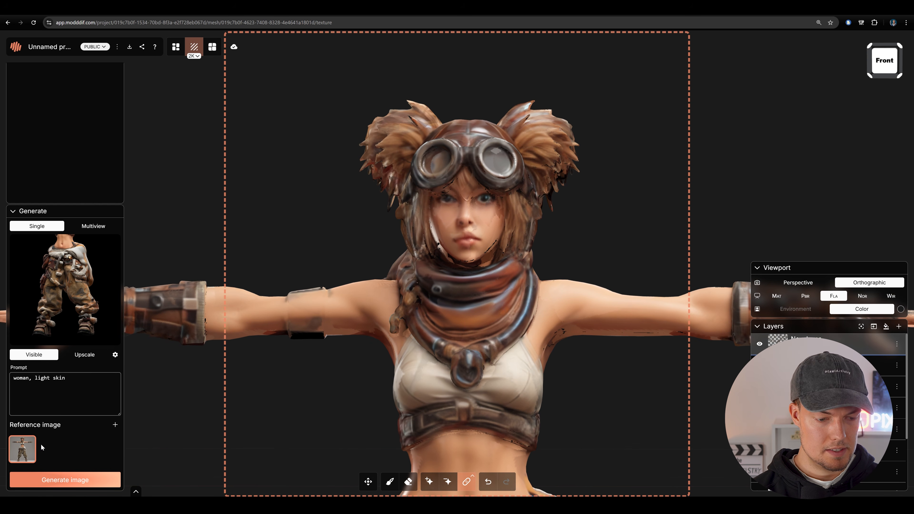
- Create a variation of the reference image with the instruction "close up of her face" and add it as a new reference
{"action": "right_click", "coordinate": [30, 446]}
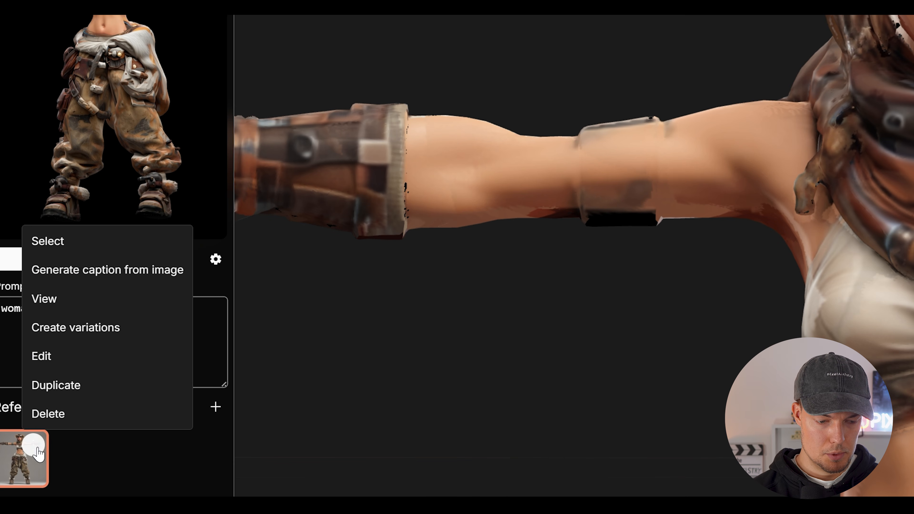
{"action": "left_click", "coordinate": [94, 328]}
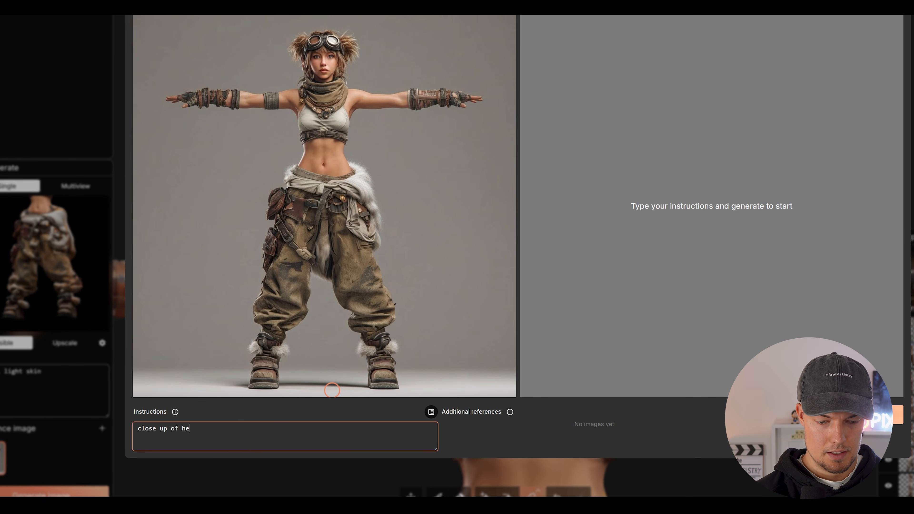
{"action": "type", "text": "ace"}
{"action": "left_click", "coordinate": [806, 415]}
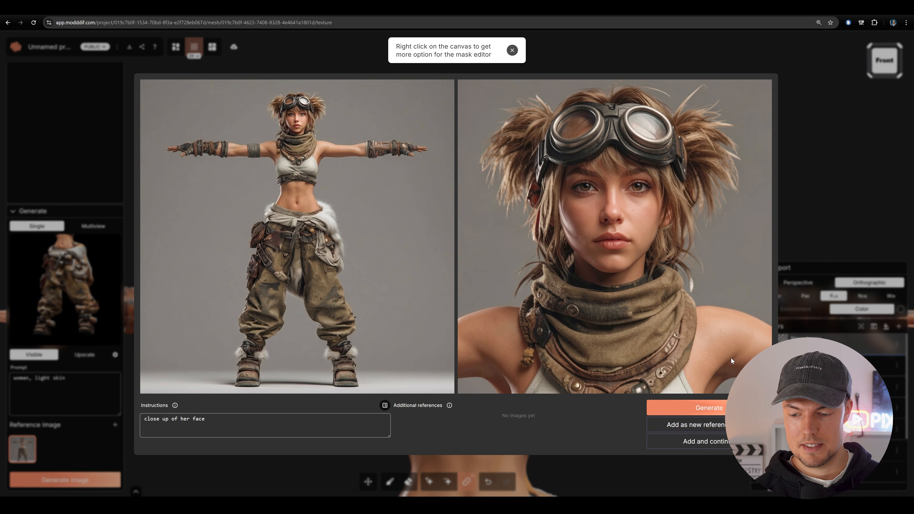
{"action": "left_click", "coordinate": [724, 428]}
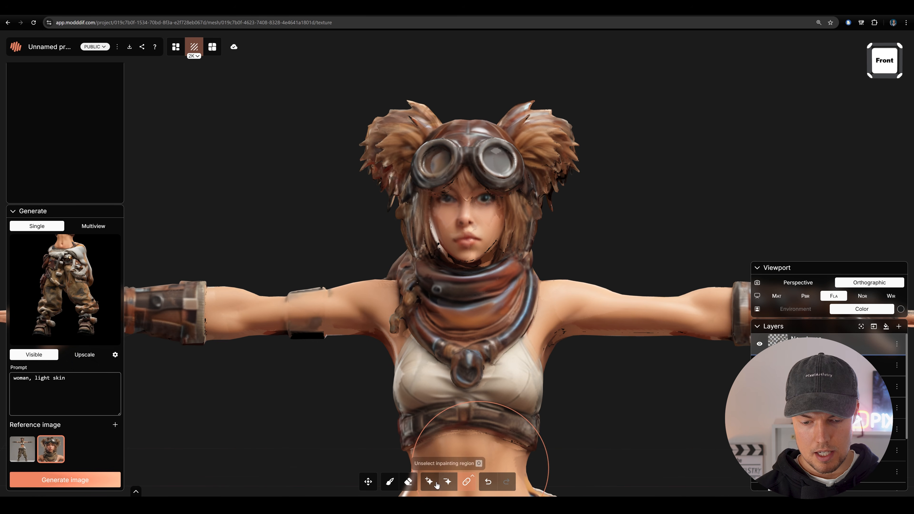
- Mark the head, upper arms and chest for inpainting on another new layer and generate an image using the close-up face reference
{"action": "mouse_move", "coordinate": [390, 161]}
{"action": "left_mouse_down"}
{"action": "mouse_move", "coordinate": [467, 259]}
{"action": "mouse_move", "coordinate": [541, 122]}
{"action": "mouse_move", "coordinate": [567, 337]}
{"action": "mouse_move", "coordinate": [683, 310]}
{"action": "left_mouse_up"}
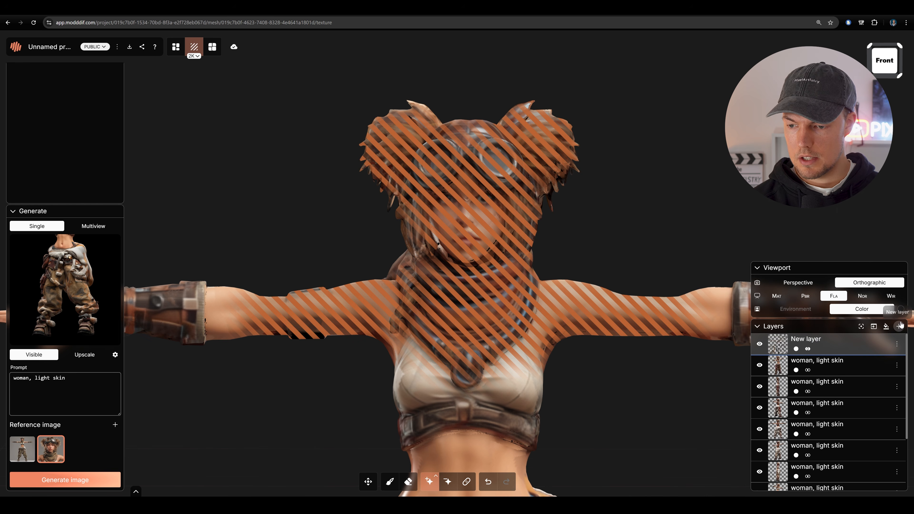
{"action": "mouse_move", "coordinate": [511, 324]}
{"action": "left_mouse_down"}
{"action": "mouse_move", "coordinate": [467, 361]}
{"action": "mouse_move", "coordinate": [444, 400]}
{"action": "left_mouse_up"}
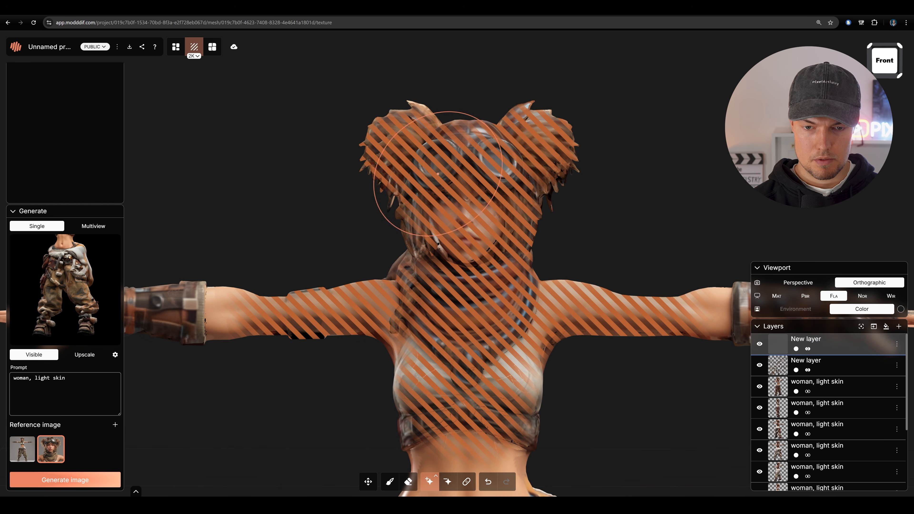
{"action": "left_click", "coordinate": [82, 481]}
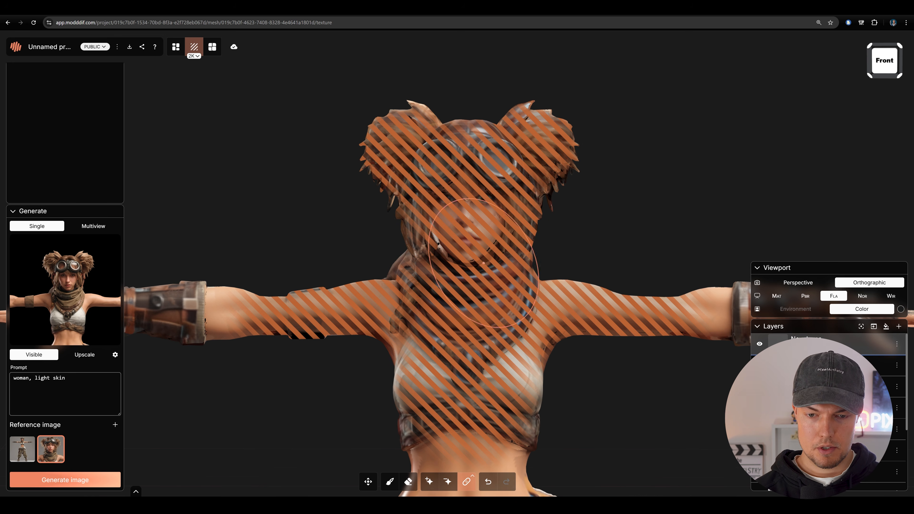
- Patch the generated close-up texture onto the character's head, scarf, chest and upper arms
{"action": "mouse_move", "coordinate": [392, 147]}
{"action": "left_mouse_down"}
{"action": "mouse_move", "coordinate": [410, 133]}
{"action": "mouse_move", "coordinate": [407, 151]}
{"action": "mouse_move", "coordinate": [434, 180]}
{"action": "mouse_move", "coordinate": [469, 266]}
{"action": "mouse_move", "coordinate": [453, 204]}
{"action": "mouse_move", "coordinate": [528, 147]}
{"action": "mouse_move", "coordinate": [523, 232]}
{"action": "mouse_move", "coordinate": [498, 317]}
{"action": "mouse_move", "coordinate": [454, 342]}
{"action": "mouse_move", "coordinate": [525, 300]}
{"action": "mouse_move", "coordinate": [606, 311]}
{"action": "mouse_move", "coordinate": [498, 332]}
{"action": "mouse_move", "coordinate": [495, 432]}
{"action": "left_mouse_up"}
{"action": "mouse_move", "coordinate": [476, 334]}
{"action": "left_mouse_down"}
{"action": "mouse_move", "coordinate": [359, 306]}
{"action": "mouse_move", "coordinate": [299, 315]}
{"action": "left_mouse_up"}
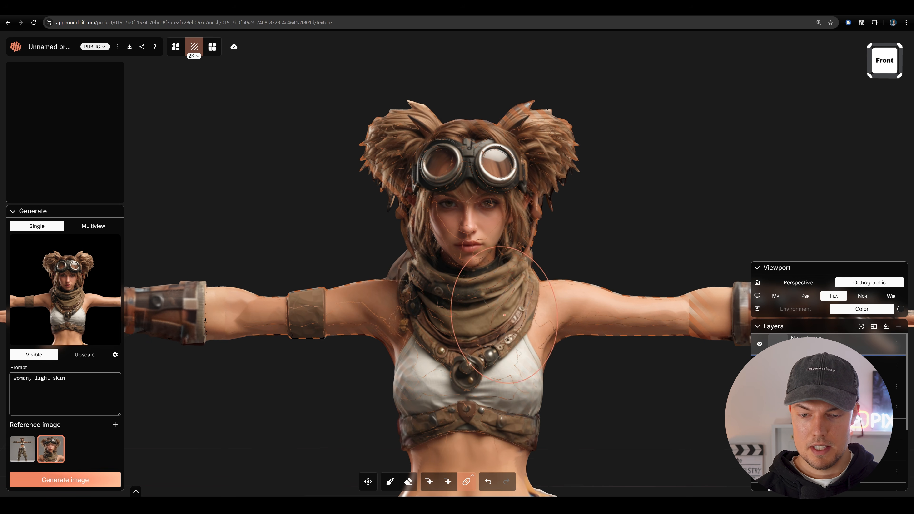
{"action": "scroll", "coordinate": [528, 313], "scroll_direction": "up", "scroll_amount": 5}
{"action": "scroll", "coordinate": [583, 311], "scroll_direction": "down", "scroll_amount": 3}
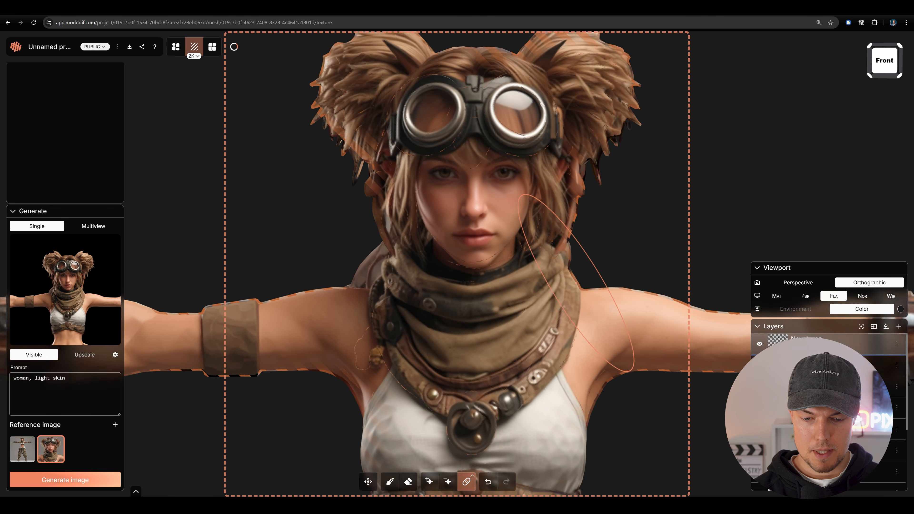
{"action": "left_click", "coordinate": [475, 460]}
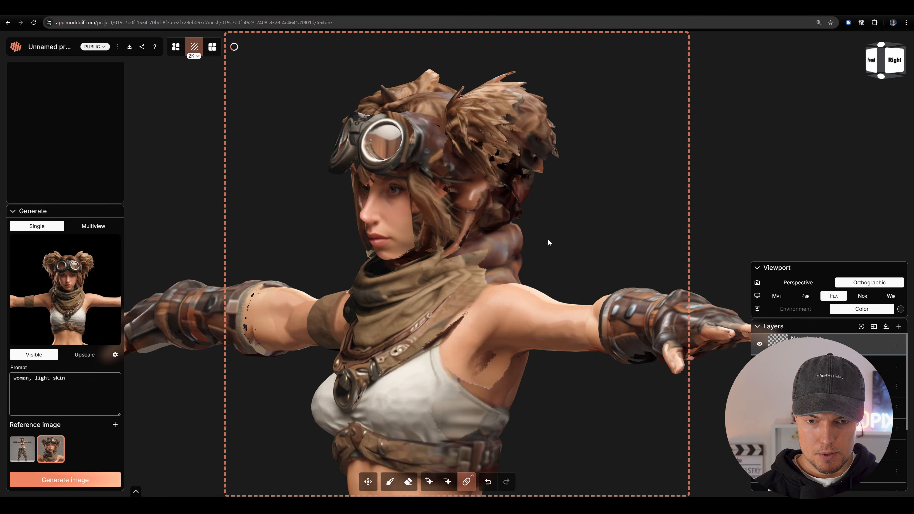
- Examine the updated texture from the side and back, checking the head, upper body and trousers
{"action": "left_click_drag", "start_coordinate": [547, 239], "coordinate": [535, 237]}
{"action": "scroll", "coordinate": [534, 236], "scroll_direction": "down", "scroll_amount": 8}
{"action": "left_click_drag", "start_coordinate": [532, 377], "coordinate": [532, 195]}
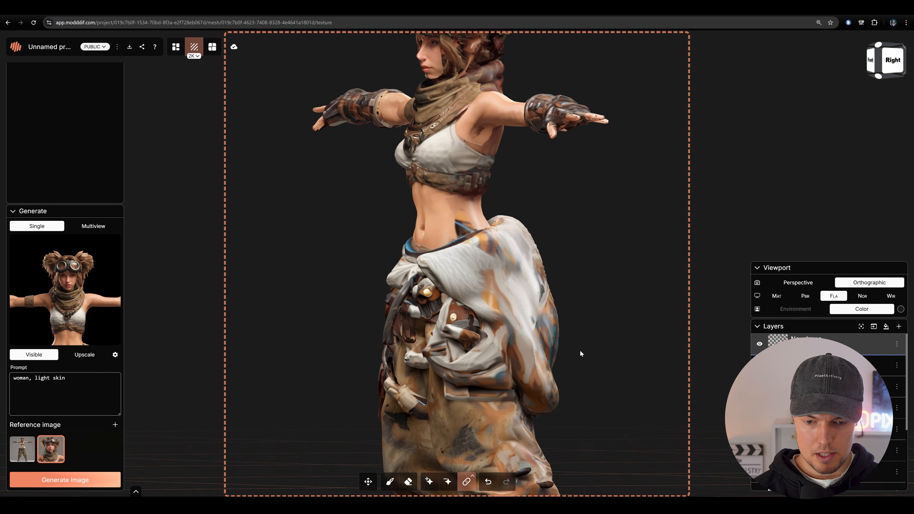
{"action": "left_click_drag", "start_coordinate": [580, 223], "coordinate": [612, 267]}
{"action": "mouse_move", "coordinate": [583, 108]}
{"action": "left_mouse_down"}
{"action": "mouse_move", "coordinate": [570, 287]}
{"action": "mouse_move", "coordinate": [571, 211]}
{"action": "mouse_move", "coordinate": [593, 229]}
{"action": "mouse_move", "coordinate": [602, 213]}
{"action": "mouse_move", "coordinate": [608, 259]}
{"action": "mouse_move", "coordinate": [631, 292]}
{"action": "mouse_move", "coordinate": [645, 271]}
{"action": "mouse_move", "coordinate": [623, 265]}
{"action": "mouse_move", "coordinate": [615, 202]}
{"action": "mouse_move", "coordinate": [609, 275]}
{"action": "mouse_move", "coordinate": [379, 290]}
{"action": "mouse_move", "coordinate": [585, 261]}
{"action": "mouse_move", "coordinate": [418, 252]}
{"action": "left_mouse_up"}
{"action": "scroll", "coordinate": [605, 273], "scroll_direction": "down", "scroll_amount": 3}
{"action": "scroll", "coordinate": [792, 404], "scroll_direction": "down", "scroll_amount": 3}
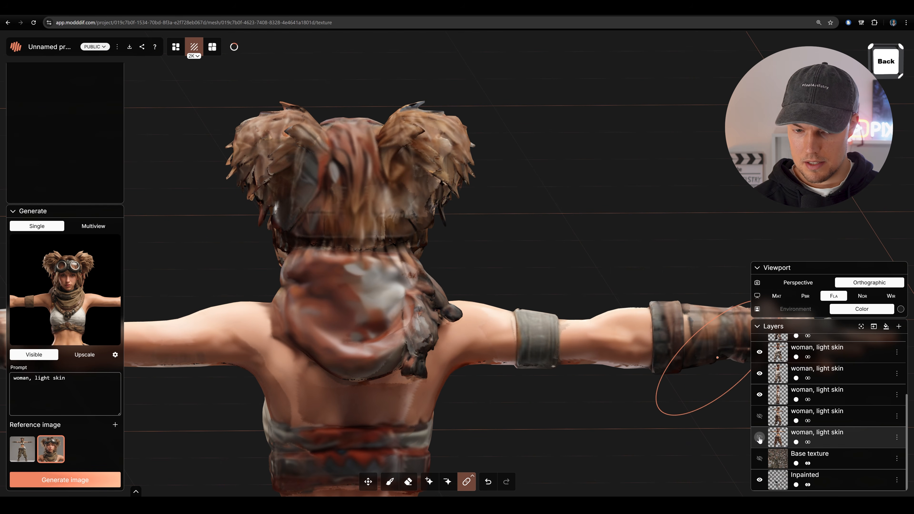
- Hide a "woman, light skin" projection layer that covers the character's back, and face the model from behind
{"action": "left_click", "coordinate": [761, 378]}
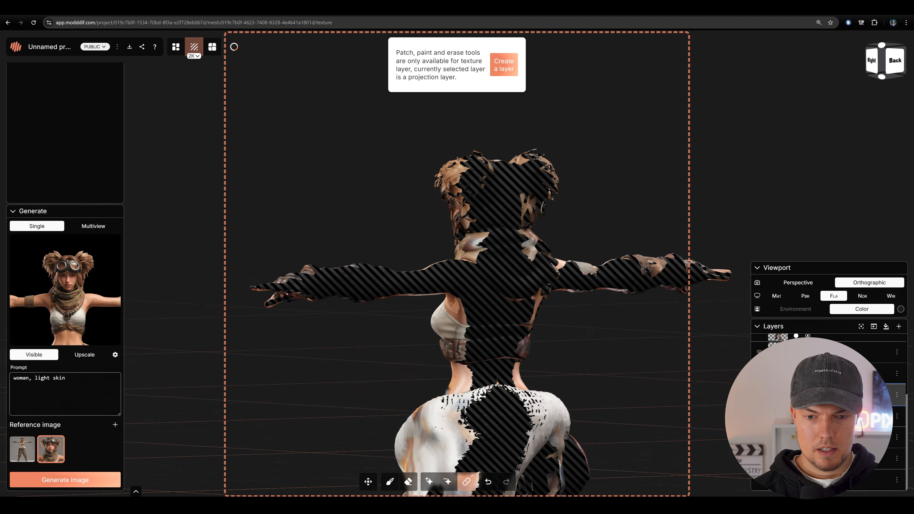
{"action": "mouse_move", "coordinate": [621, 335]}
{"action": "left_mouse_down"}
{"action": "mouse_move", "coordinate": [538, 331]}
{"action": "mouse_move", "coordinate": [525, 305]}
{"action": "mouse_move", "coordinate": [533, 286]}
{"action": "mouse_move", "coordinate": [660, 220]}
{"action": "mouse_move", "coordinate": [479, 173]}
{"action": "left_mouse_up"}
{"action": "mouse_move", "coordinate": [654, 212]}
{"action": "left_mouse_down"}
{"action": "mouse_move", "coordinate": [577, 177]}
{"action": "mouse_move", "coordinate": [492, 205]}
{"action": "mouse_move", "coordinate": [560, 261]}
{"action": "mouse_move", "coordinate": [565, 244]}
{"action": "mouse_move", "coordinate": [576, 251]}
{"action": "left_mouse_up"}
{"action": "scroll", "coordinate": [561, 261], "scroll_direction": "down", "scroll_amount": 1}
- Add the back-view character image as a reference, generate an image of the back with it and add the result as a layer
{"action": "left_click", "coordinate": [22, 449]}
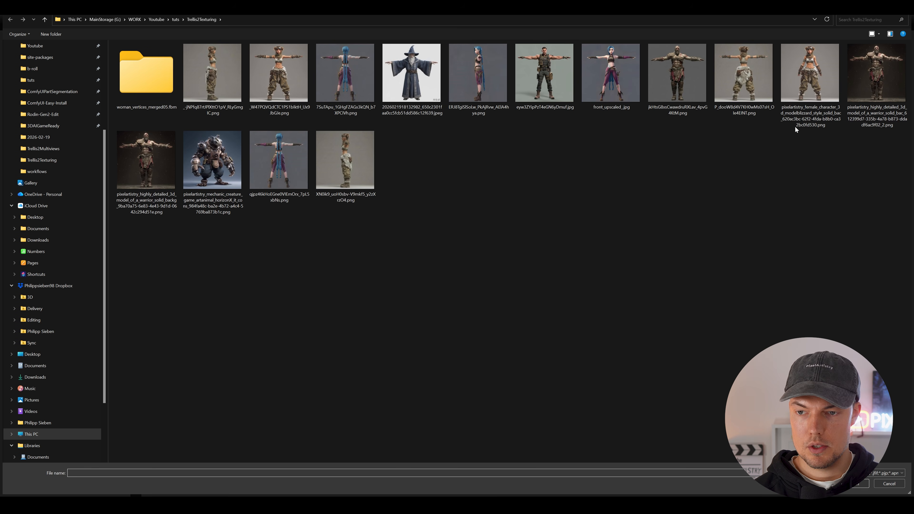
{"action": "double_click", "coordinate": [752, 89]}
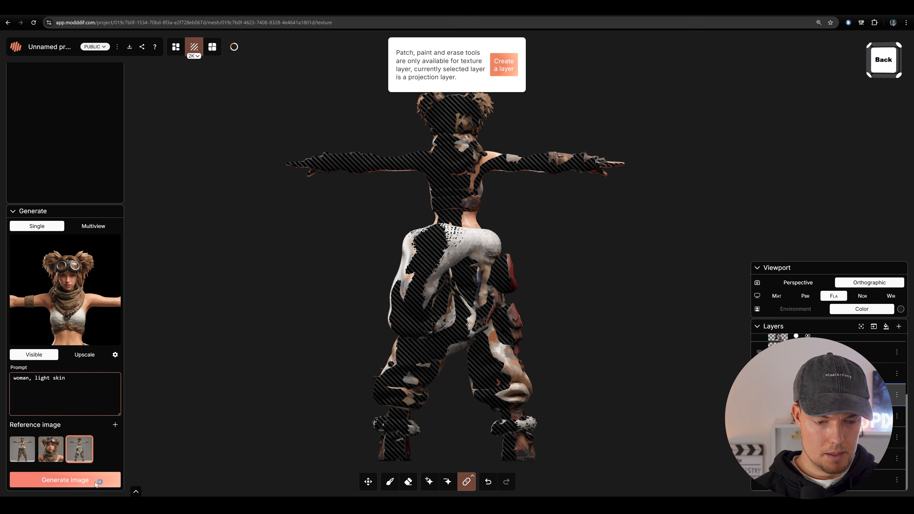
{"action": "left_click", "coordinate": [95, 482]}
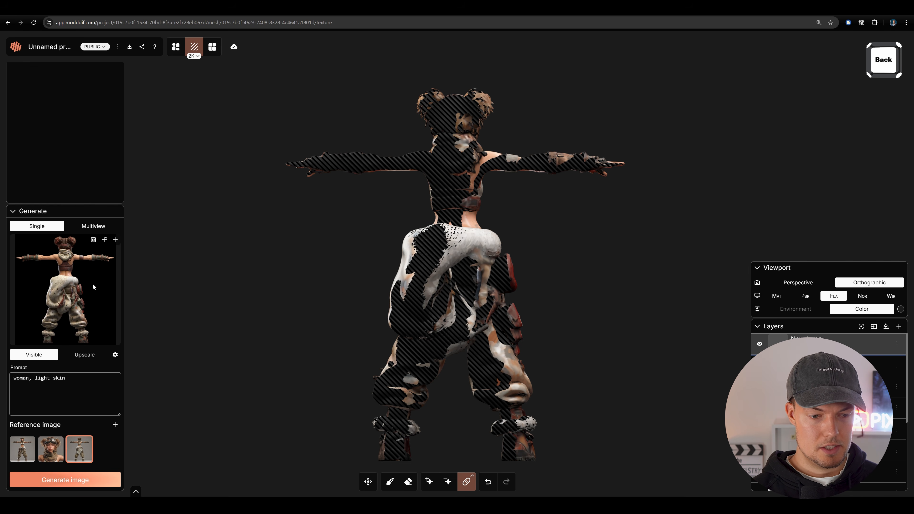
{"action": "left_click", "coordinate": [115, 240]}
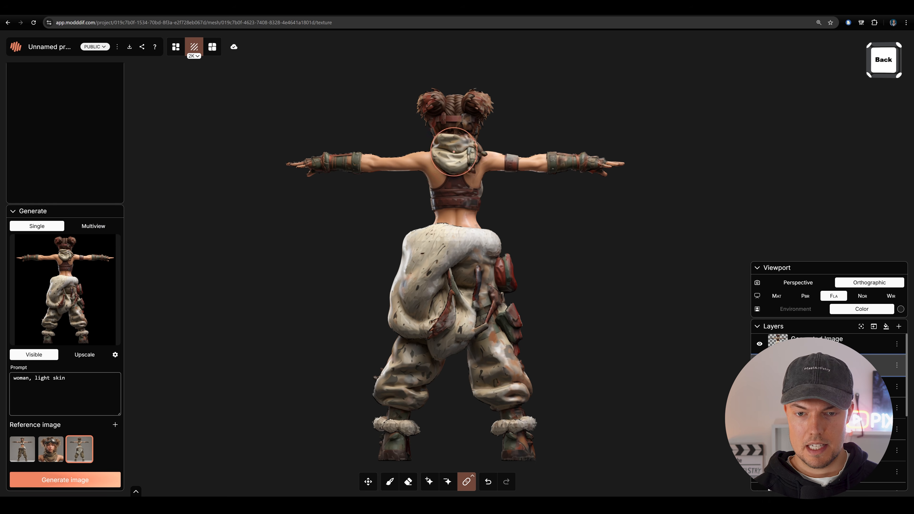
- Examine the texture on the character's face, scarf, arms and chest from the front and from below
{"action": "left_click_drag", "start_coordinate": [546, 223], "coordinate": [584, 218]}
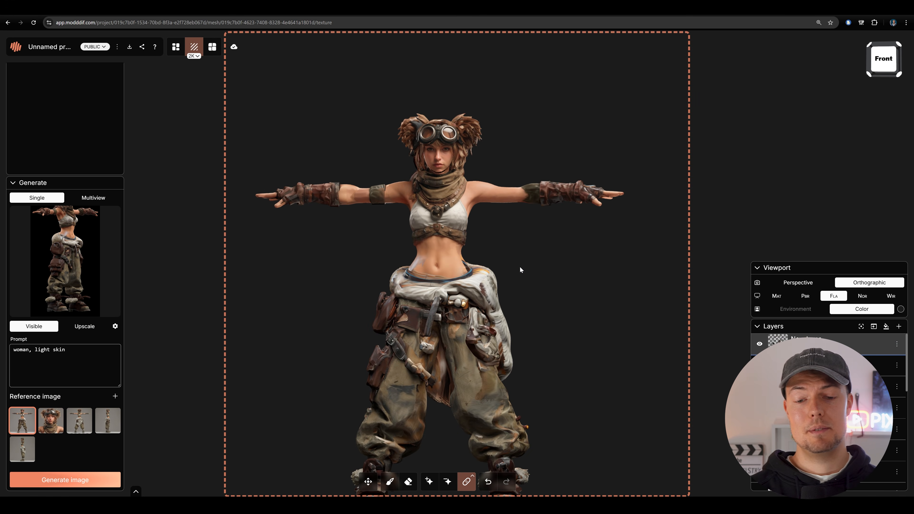
{"action": "left_click_drag", "start_coordinate": [520, 269], "coordinate": [587, 247]}
{"action": "scroll", "coordinate": [586, 222], "scroll_direction": "up", "scroll_amount": 5}
{"action": "left_click_drag", "start_coordinate": [601, 334], "coordinate": [548, 195]}
{"action": "scroll", "coordinate": [607, 383], "scroll_direction": "down", "scroll_amount": 2}
{"action": "scroll", "coordinate": [609, 197], "scroll_direction": "up", "scroll_amount": 4}
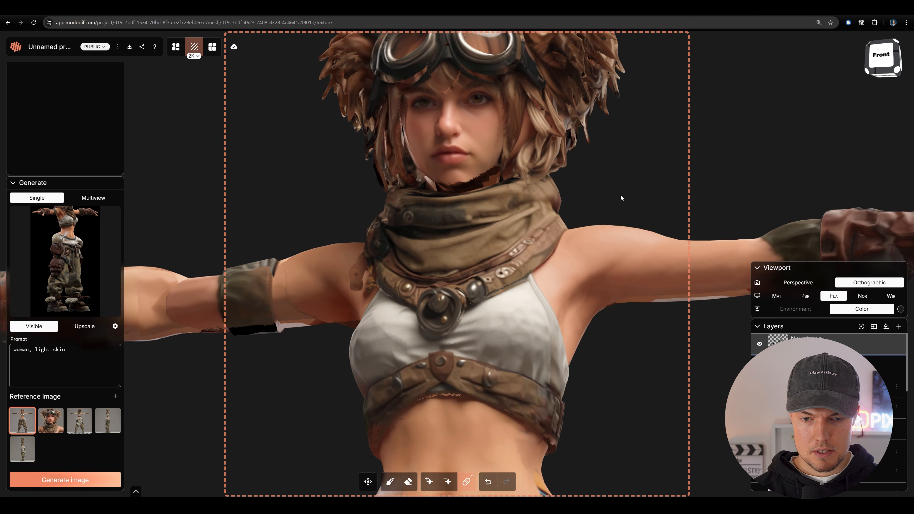
{"action": "mouse_move", "coordinate": [622, 198]}
{"action": "left_mouse_down"}
{"action": "mouse_move", "coordinate": [604, 245]}
{"action": "mouse_move", "coordinate": [604, 196]}
{"action": "left_mouse_up"}
{"action": "scroll", "coordinate": [603, 245], "scroll_direction": "up", "scroll_amount": 2}
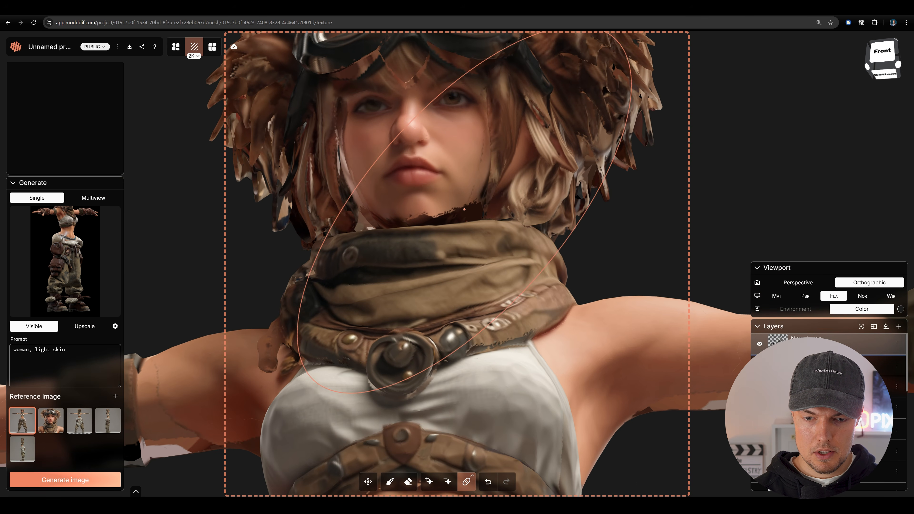
{"action": "scroll", "coordinate": [592, 263], "scroll_direction": "down", "scroll_amount": 5}
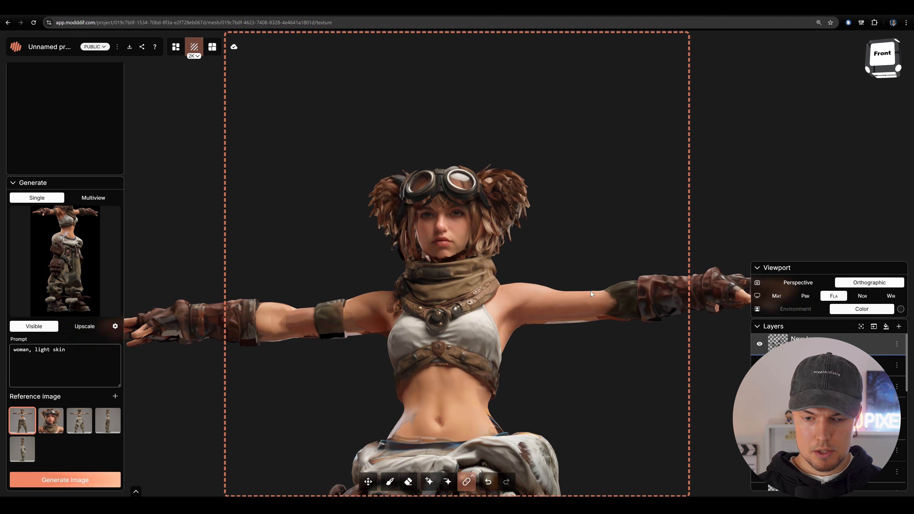
{"action": "mouse_move", "coordinate": [586, 282]}
{"action": "left_mouse_down"}
{"action": "mouse_move", "coordinate": [602, 267]}
{"action": "mouse_move", "coordinate": [598, 288]}
{"action": "mouse_move", "coordinate": [599, 225]}
{"action": "mouse_move", "coordinate": [583, 200]}
{"action": "left_mouse_up"}
{"action": "scroll", "coordinate": [602, 268], "scroll_direction": "up", "scroll_amount": 2}
{"action": "scroll", "coordinate": [593, 247], "scroll_direction": "up", "scroll_amount": 2}
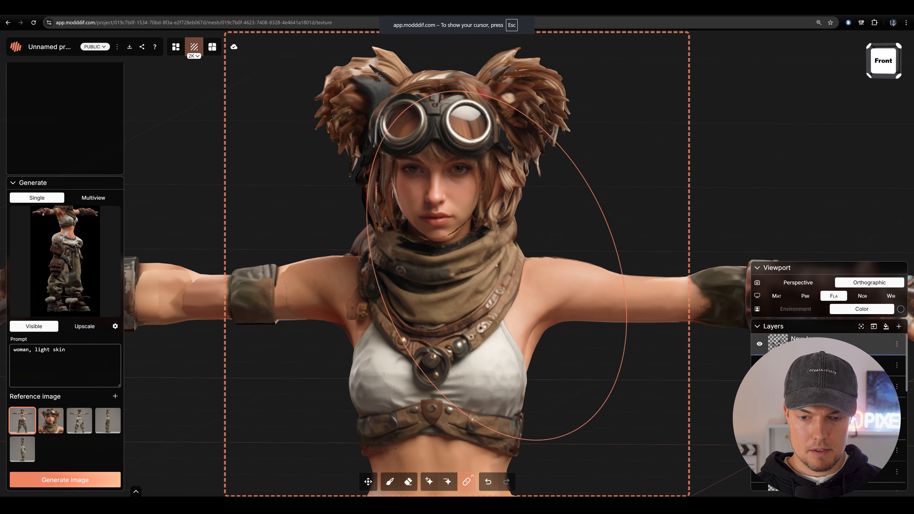
{"action": "left_click_drag", "start_coordinate": [497, 266], "coordinate": [486, 266]}
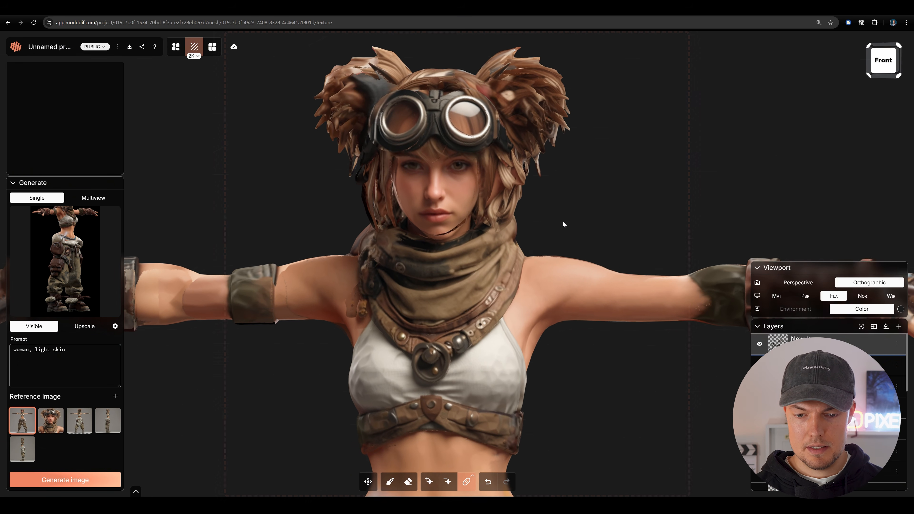
{"action": "mouse_move", "coordinate": [565, 225]}
{"action": "left_mouse_down"}
{"action": "mouse_move", "coordinate": [577, 198]}
{"action": "mouse_move", "coordinate": [558, 227]}
{"action": "left_mouse_up"}
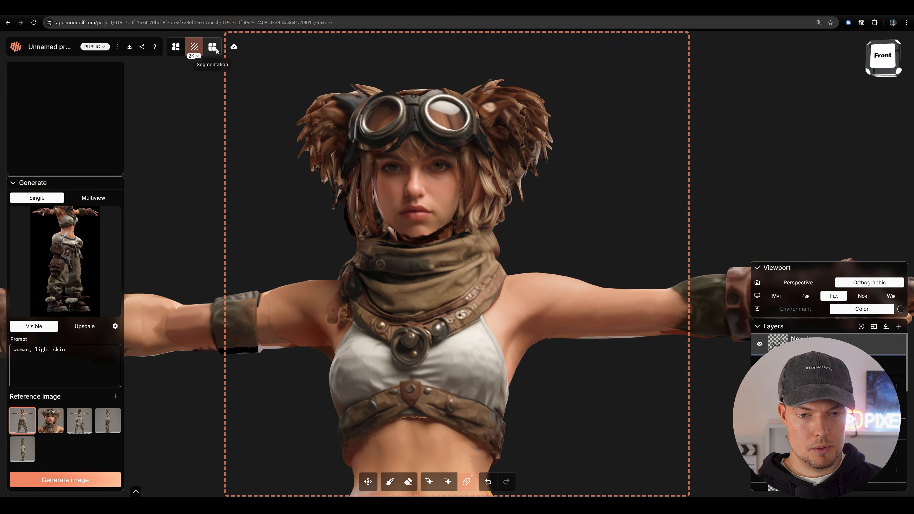
- Switch to segmentation, add a new segment and paint it over the front of the scarf
{"action": "left_click", "coordinate": [217, 51]}
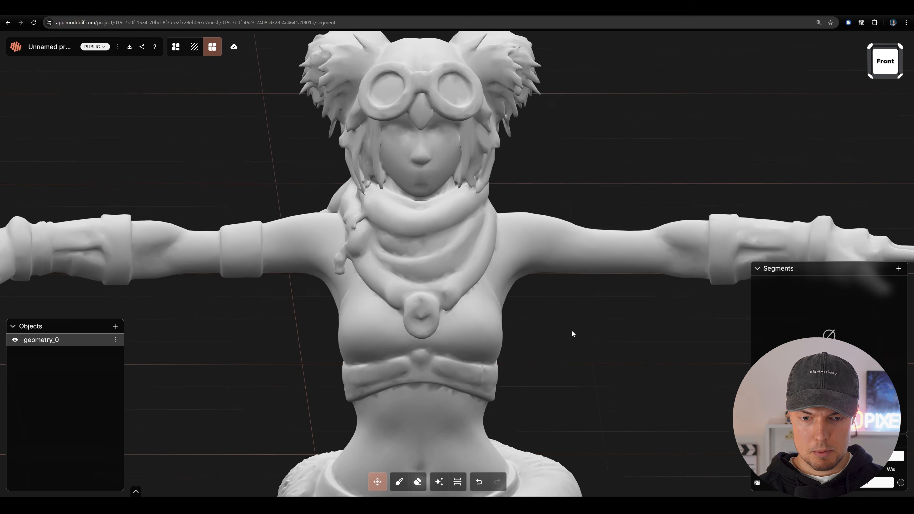
{"action": "left_click", "coordinate": [836, 375]}
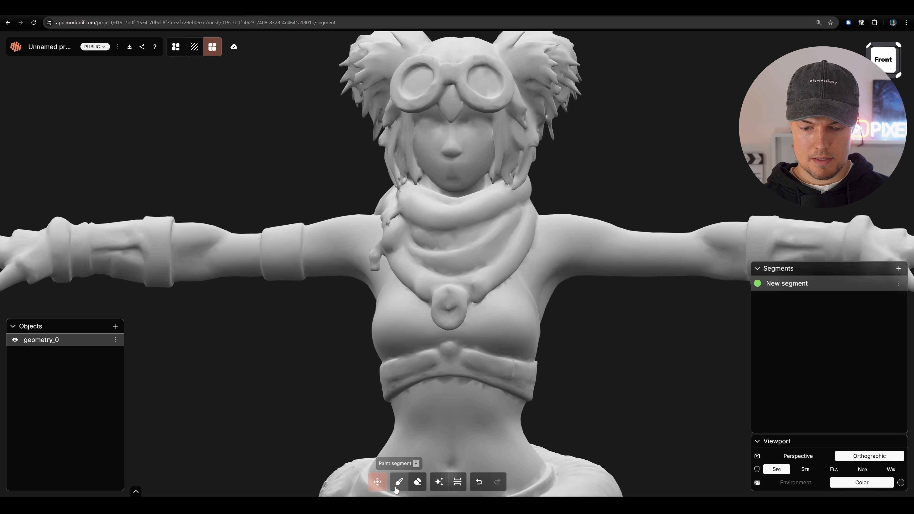
{"action": "scroll", "coordinate": [604, 161], "scroll_direction": "up", "scroll_amount": 4}
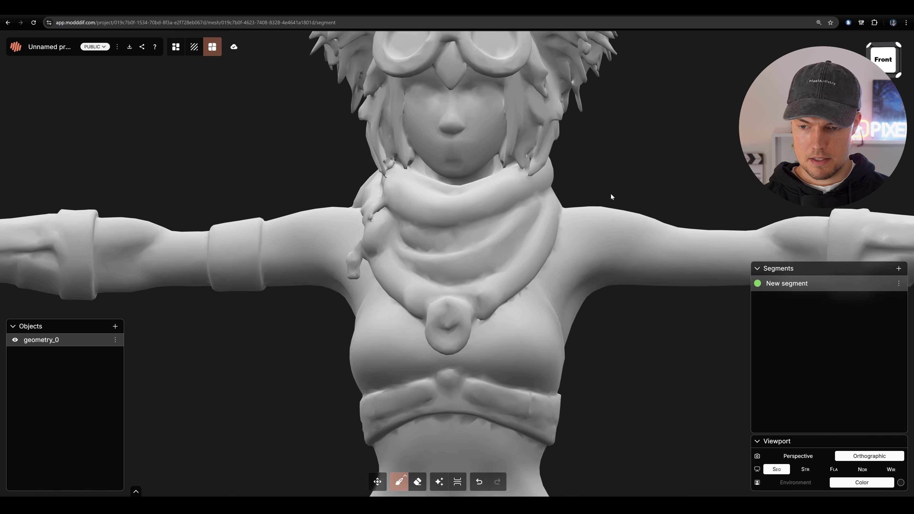
{"action": "left_click_drag", "start_coordinate": [610, 196], "coordinate": [606, 273]}
{"action": "left_click", "coordinate": [470, 316]}
{"action": "left_click_drag", "start_coordinate": [470, 316], "coordinate": [409, 299]}
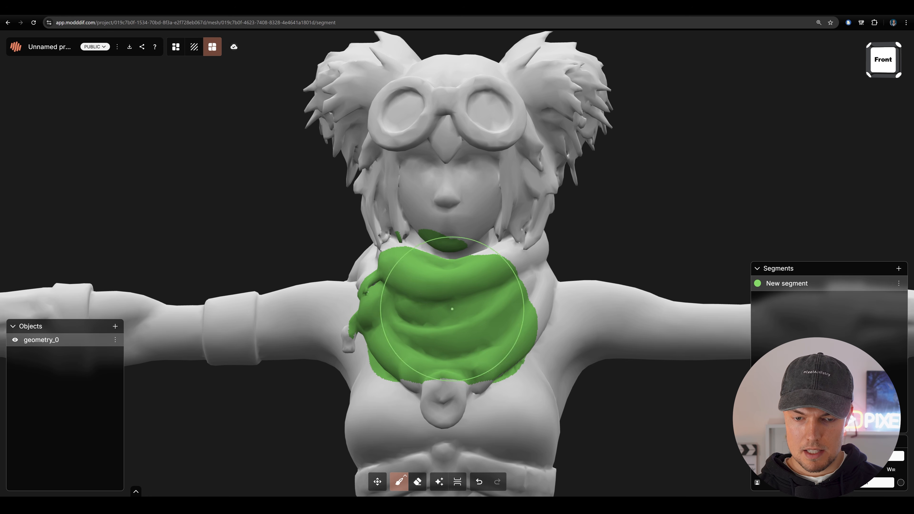
- Undo the segment stroke that spilled over the face and hair, and repaint the side of the scarf with a smaller brush
{"action": "left_click_drag", "start_coordinate": [465, 297], "coordinate": [500, 294]}
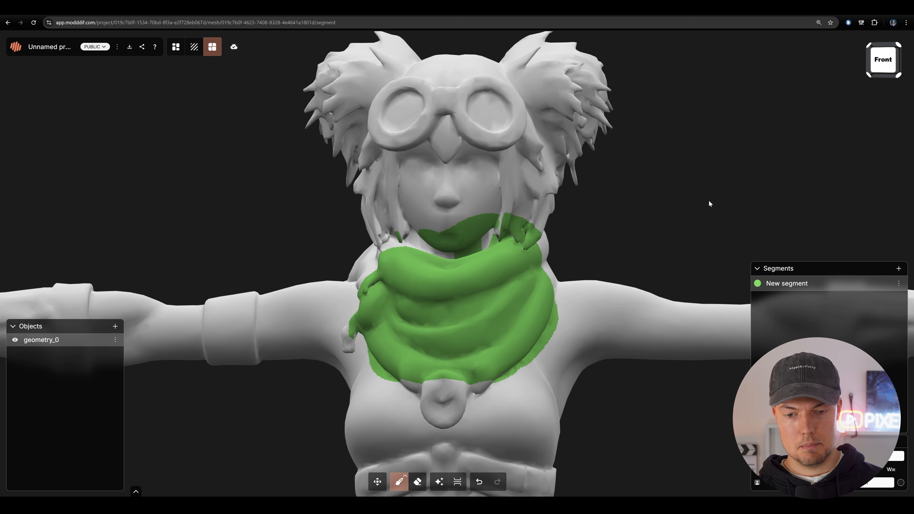
{"action": "key", "text": "ctrl+z"}
{"action": "left_click_drag", "start_coordinate": [707, 199], "coordinate": [603, 237]}
{"action": "scroll", "coordinate": [645, 250], "scroll_direction": "up", "scroll_amount": 4}
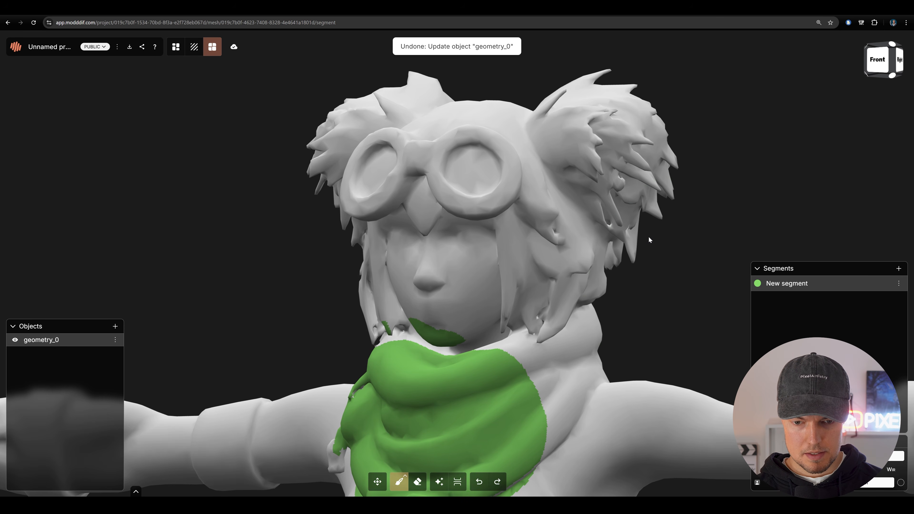
{"action": "scroll", "coordinate": [608, 285], "scroll_direction": "down", "scroll_amount": 3}
{"action": "left_click_drag", "start_coordinate": [581, 346], "coordinate": [592, 333]}
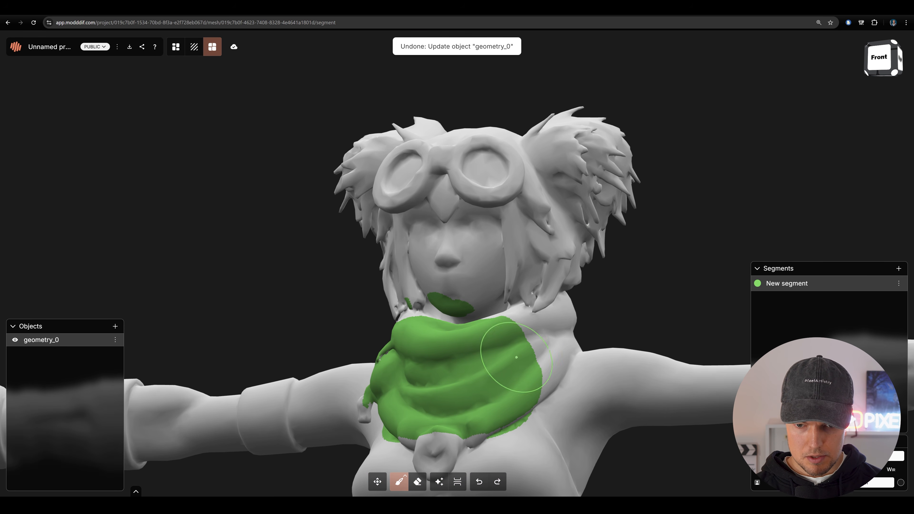
{"action": "left_click_drag", "start_coordinate": [646, 274], "coordinate": [709, 269]}
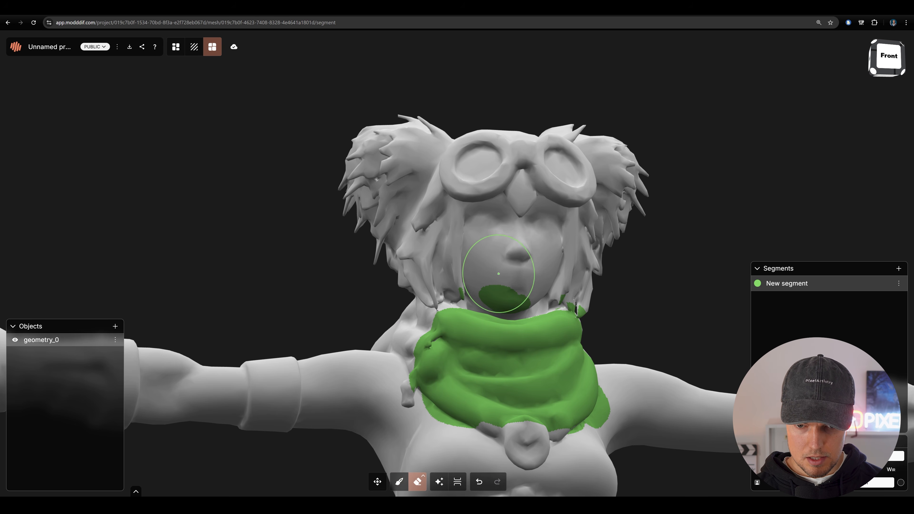
- Erase the segment from the chin and fill the remaining gaps along the scarf's upper edge and sides
{"action": "left_click_drag", "start_coordinate": [714, 268], "coordinate": [624, 349]}
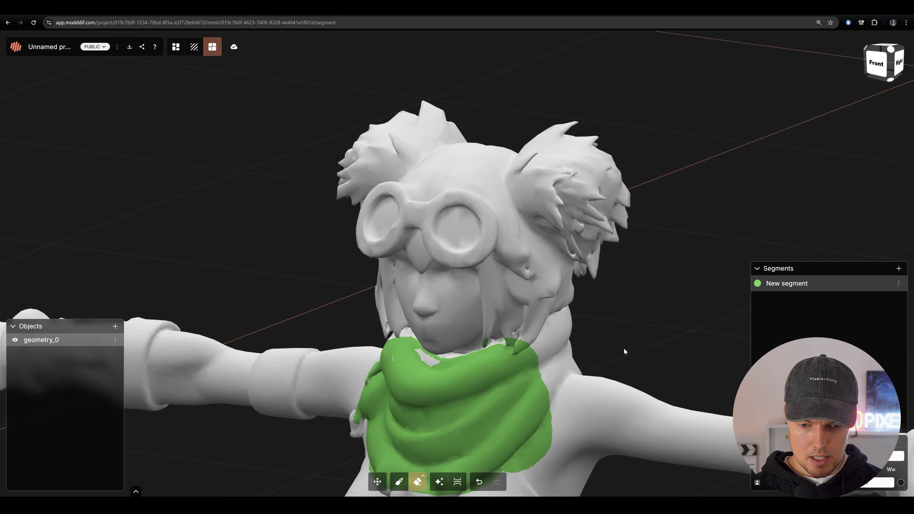
{"action": "scroll", "coordinate": [647, 317], "scroll_direction": "up", "scroll_amount": 2}
{"action": "mouse_move", "coordinate": [652, 310]}
{"action": "left_mouse_down"}
{"action": "mouse_move", "coordinate": [671, 266]}
{"action": "mouse_move", "coordinate": [647, 274]}
{"action": "left_mouse_up"}
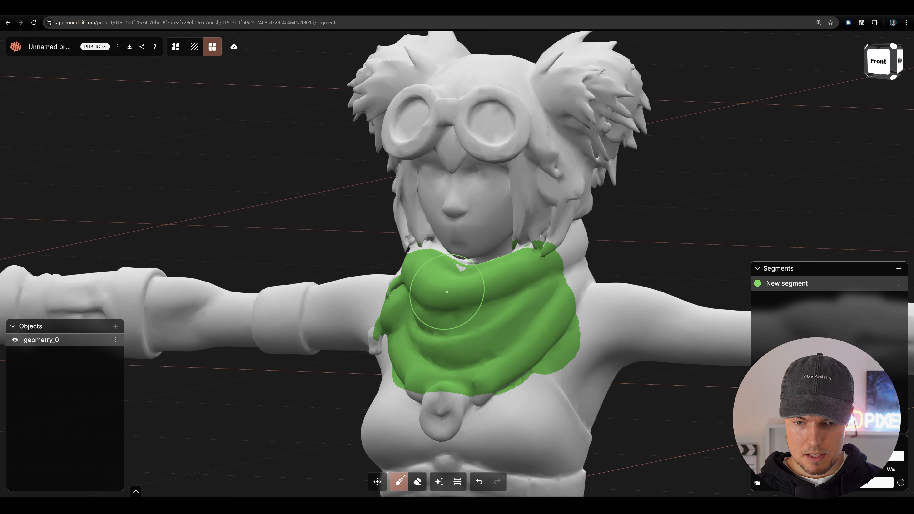
{"action": "left_click_drag", "start_coordinate": [689, 216], "coordinate": [756, 201]}
{"action": "left_click_drag", "start_coordinate": [427, 256], "coordinate": [612, 218]}
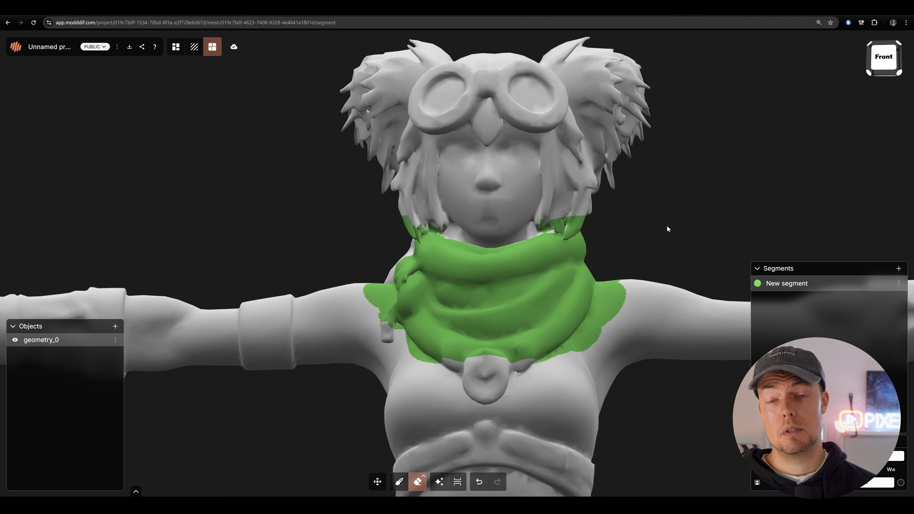
- Return to the texture workspace and hide the scarf segment to expose the surfaces beneath it
{"action": "left_click_drag", "start_coordinate": [667, 225], "coordinate": [697, 231]}
{"action": "left_click_drag", "start_coordinate": [708, 179], "coordinate": [648, 250]}
{"action": "scroll", "coordinate": [647, 249], "scroll_direction": "down", "scroll_amount": 3}
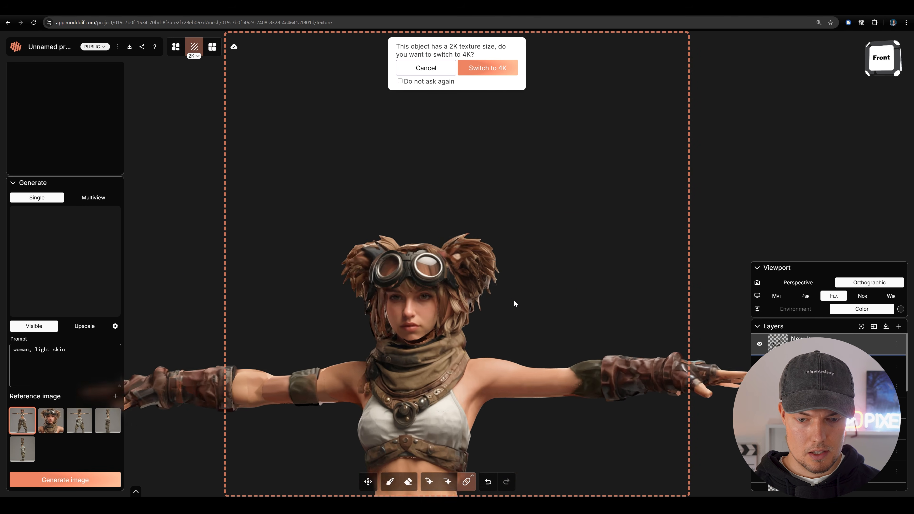
{"action": "scroll", "coordinate": [577, 239], "scroll_direction": "up", "scroll_amount": 5}
{"action": "scroll", "coordinate": [612, 242], "scroll_direction": "up", "scroll_amount": 5}
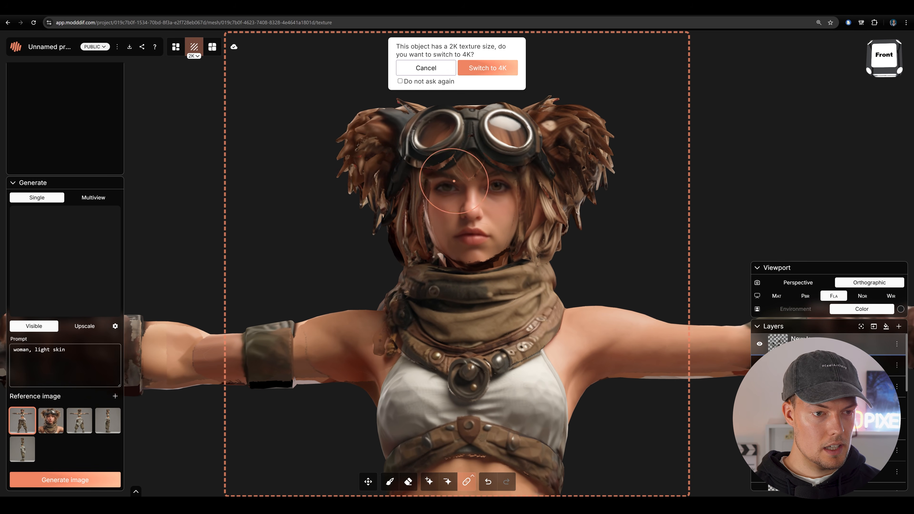
{"action": "scroll", "coordinate": [73, 180], "scroll_direction": "up", "scroll_amount": 6}
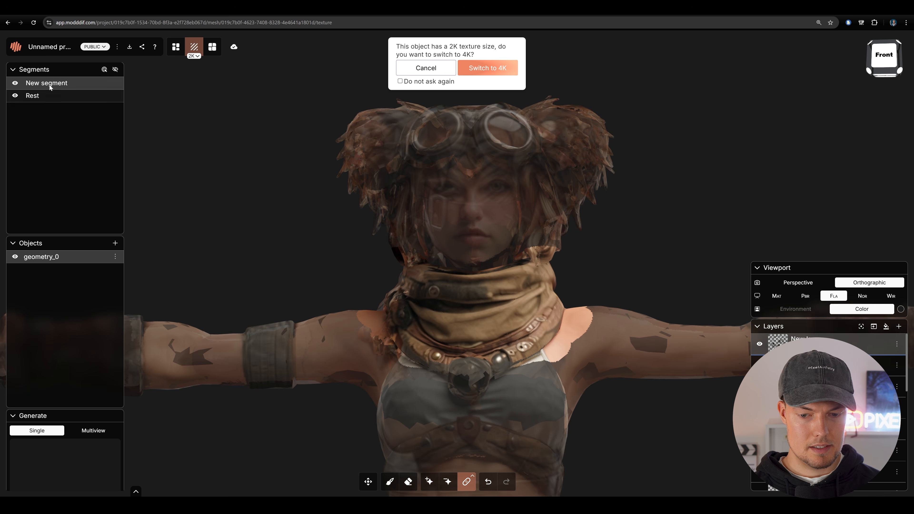
{"action": "left_click", "coordinate": [15, 84]}
- Mark the chin, neck and lower hair exposed beneath the hidden scarf as the inpainting region
{"action": "left_click_drag", "start_coordinate": [674, 211], "coordinate": [578, 317]}
{"action": "scroll", "coordinate": [595, 257], "scroll_direction": "up", "scroll_amount": 5}
{"action": "left_click_drag", "start_coordinate": [595, 259], "coordinate": [504, 279]}
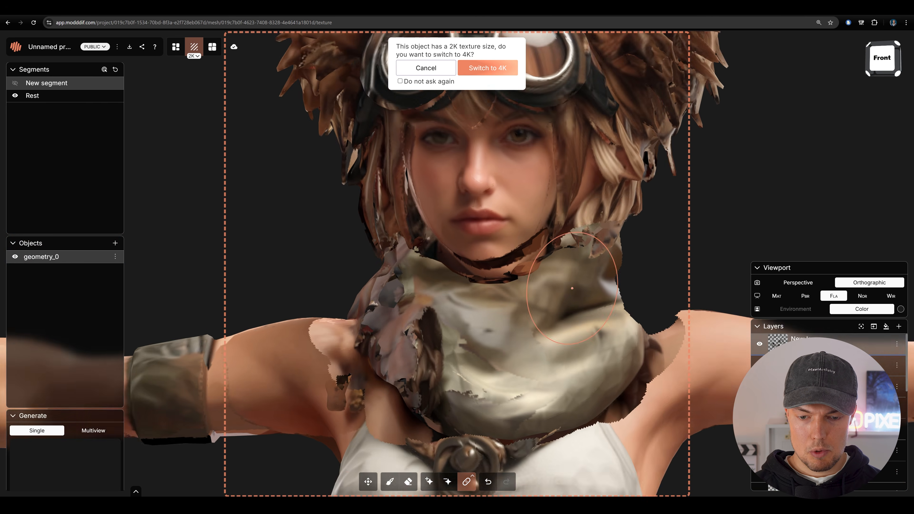
{"action": "scroll", "coordinate": [428, 265], "scroll_direction": "down", "scroll_amount": 3}
{"action": "left_click_drag", "start_coordinate": [341, 270], "coordinate": [608, 284]}
{"action": "scroll", "coordinate": [606, 285], "scroll_direction": "up", "scroll_amount": 3}
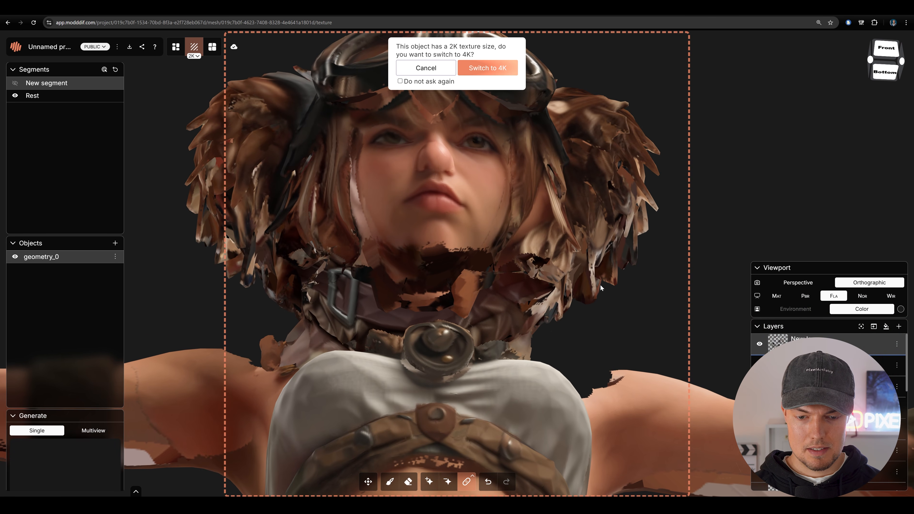
{"action": "left_click", "coordinate": [425, 483]}
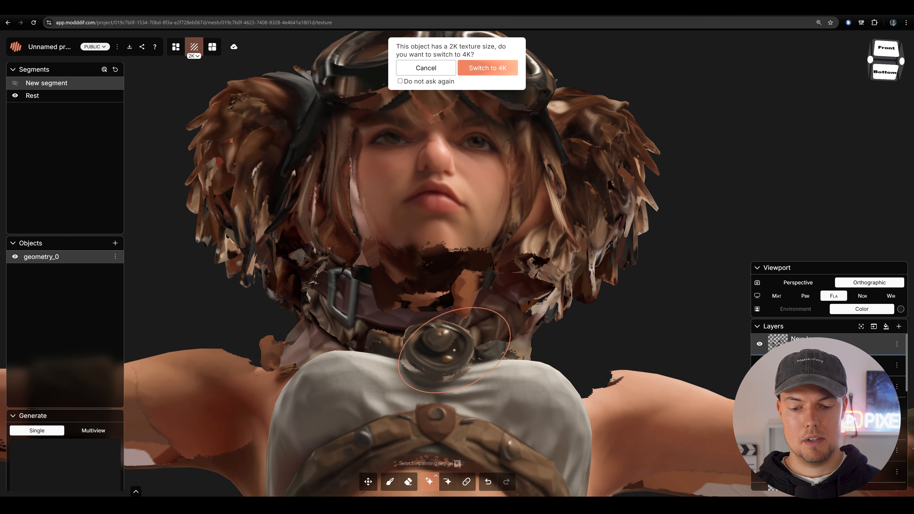
{"action": "left_click_drag", "start_coordinate": [437, 272], "coordinate": [410, 268]}
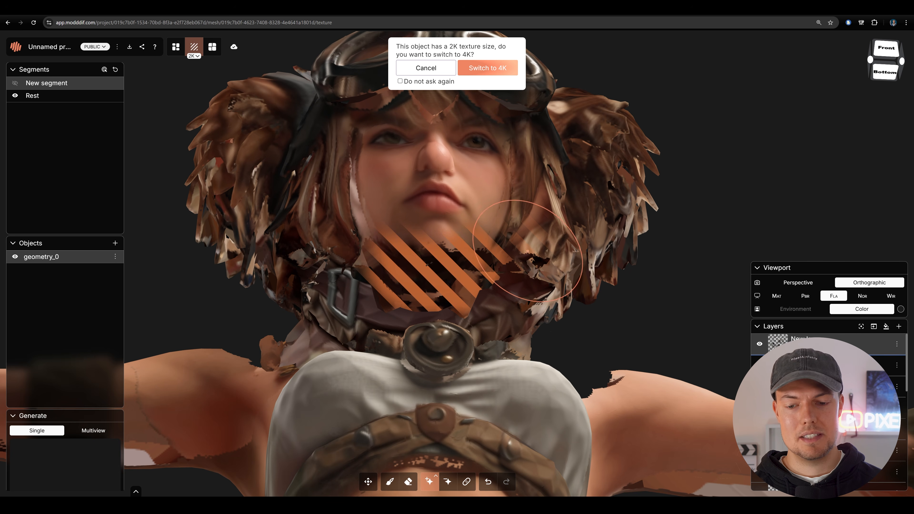
{"action": "mouse_move", "coordinate": [326, 282]}
{"action": "left_mouse_down"}
{"action": "mouse_move", "coordinate": [356, 263]}
{"action": "mouse_move", "coordinate": [317, 239]}
{"action": "left_mouse_up"}
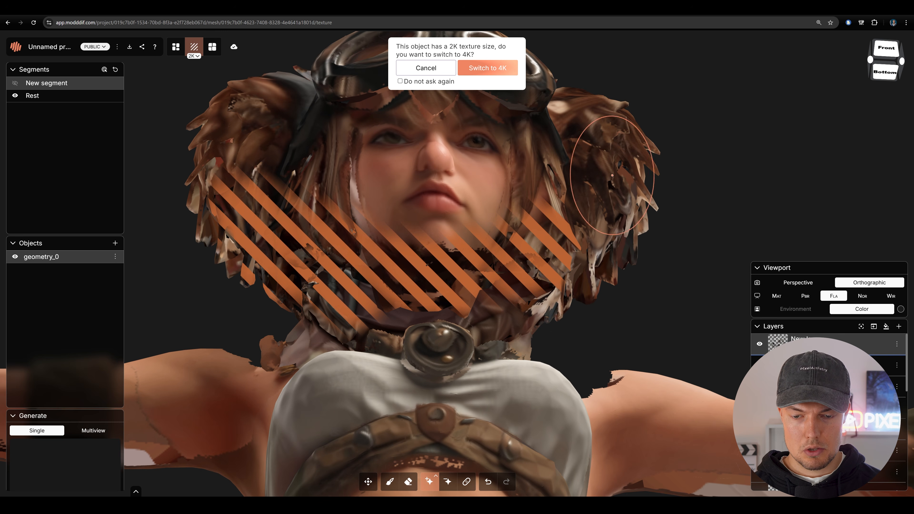
- Generate the inpainting image with the prompt "woman, light skin" and apply it to the neck beneath the chin
{"action": "scroll", "coordinate": [68, 369], "scroll_direction": "down", "scroll_amount": 6}
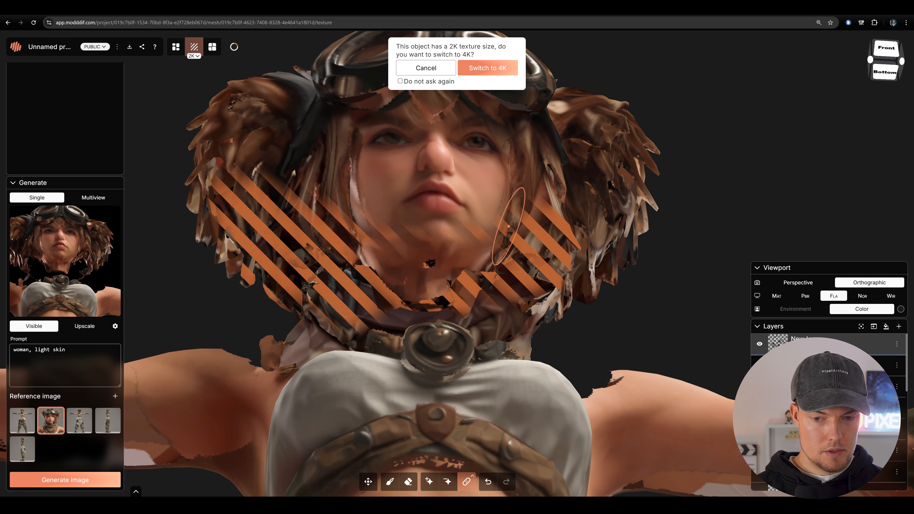
{"action": "left_click", "coordinate": [96, 480]}
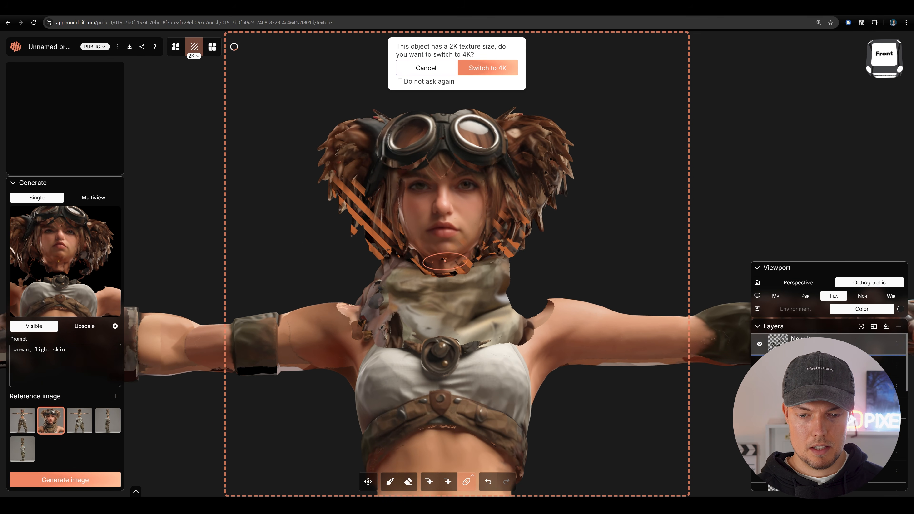
{"action": "left_click_drag", "start_coordinate": [590, 248], "coordinate": [601, 230]}
- Reset the inpaint region and show the scarf segment again
{"action": "scroll", "coordinate": [601, 172], "scroll_direction": "up", "scroll_amount": 2}
{"action": "scroll", "coordinate": [612, 236], "scroll_direction": "down", "scroll_amount": 1}
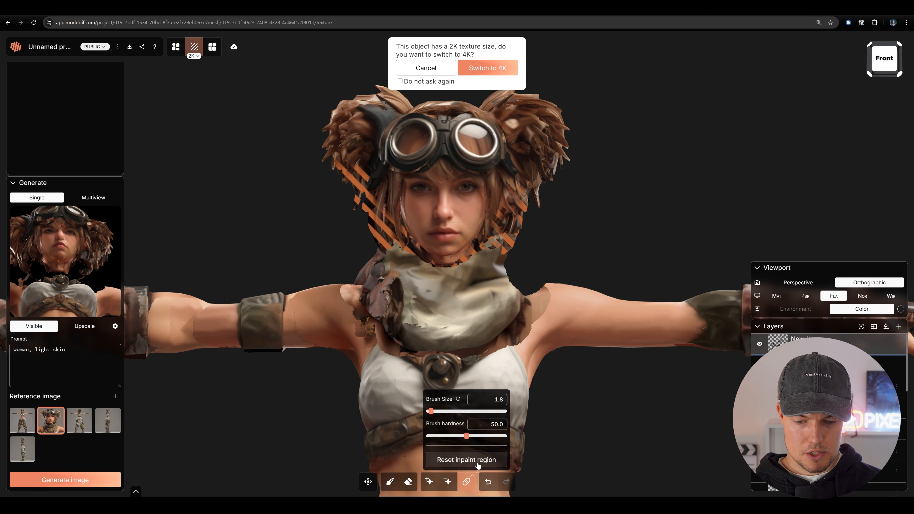
{"action": "left_click", "coordinate": [15, 83]}
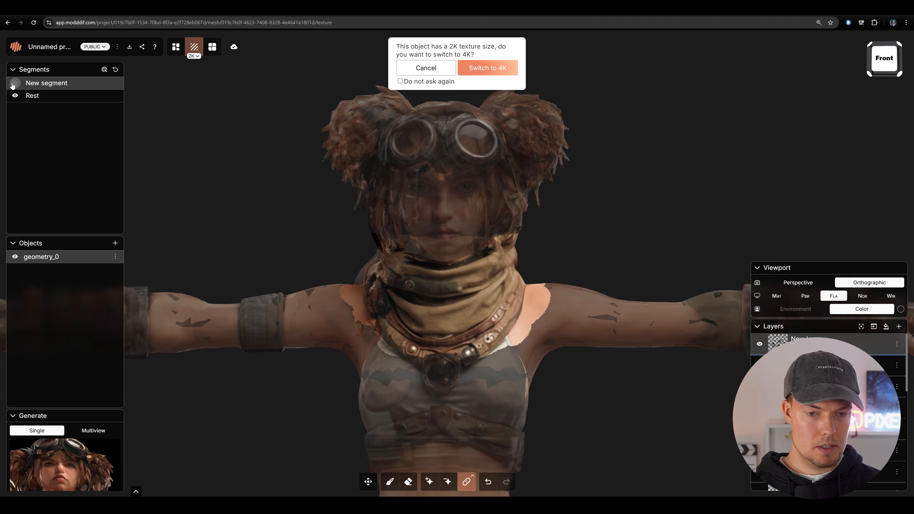
- Inspect the head, scarf and full body from several sides and decline the switch to 4K texture size
{"action": "left_click_drag", "start_coordinate": [602, 208], "coordinate": [515, 216]}
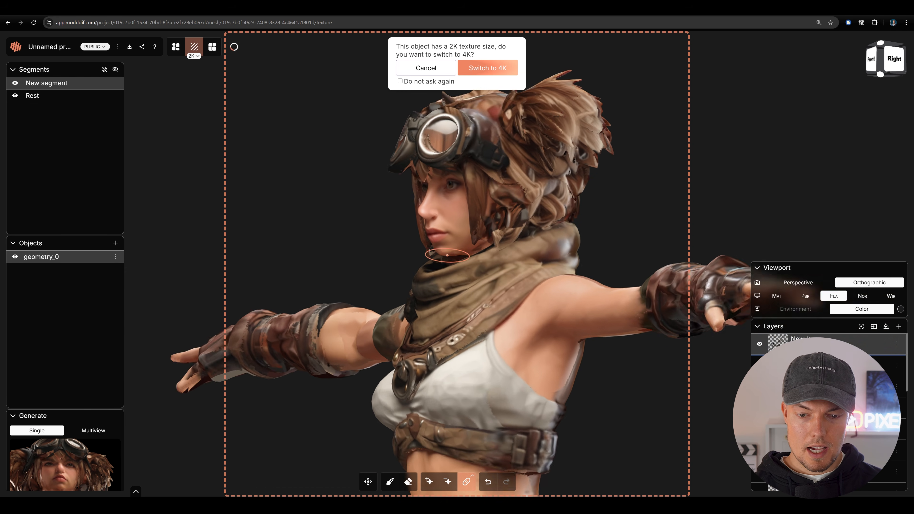
{"action": "scroll", "coordinate": [465, 239], "scroll_direction": "up", "scroll_amount": 4}
{"action": "left_click_drag", "start_coordinate": [264, 258], "coordinate": [452, 218]}
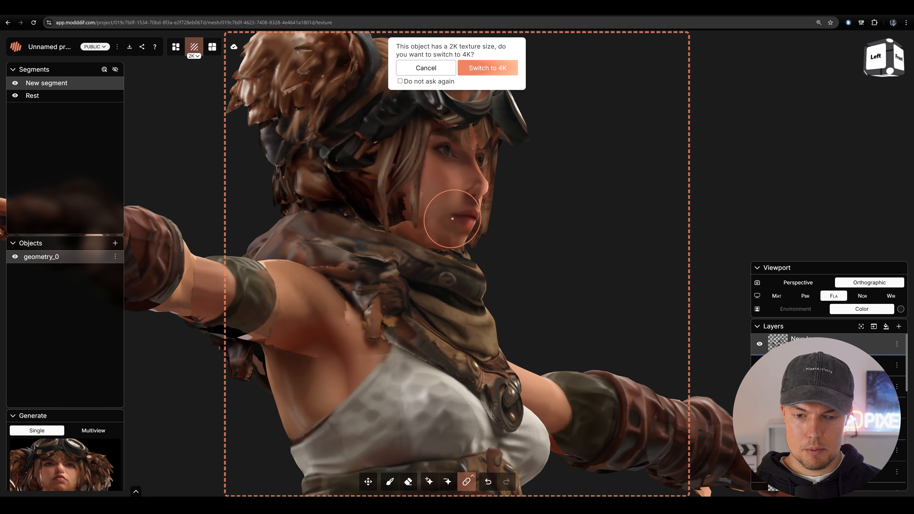
{"action": "scroll", "coordinate": [582, 223], "scroll_direction": "down", "scroll_amount": 5}
{"action": "left_click_drag", "start_coordinate": [583, 223], "coordinate": [583, 382]}
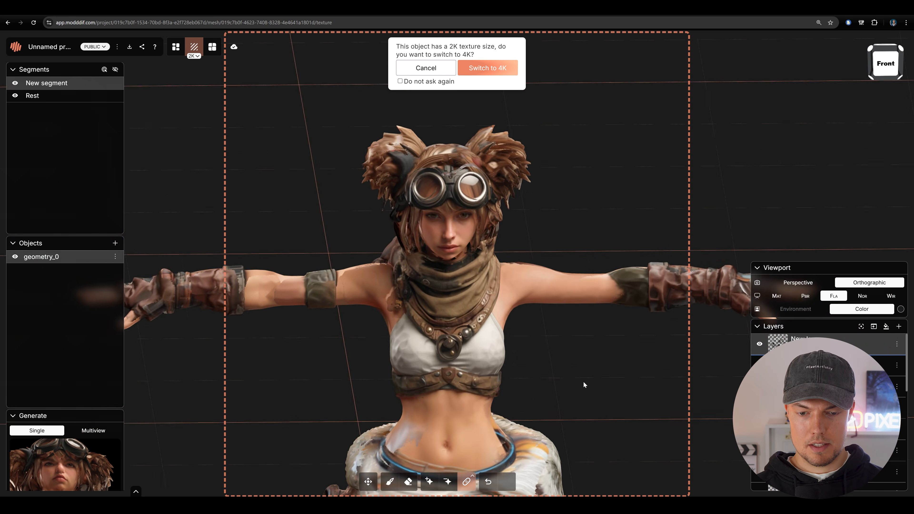
{"action": "scroll", "coordinate": [547, 329], "scroll_direction": "down", "scroll_amount": 5}
{"action": "left_click_drag", "start_coordinate": [547, 331], "coordinate": [530, 292]}
{"action": "scroll", "coordinate": [554, 245], "scroll_direction": "down", "scroll_amount": 3}
{"action": "left_click", "coordinate": [425, 68]}
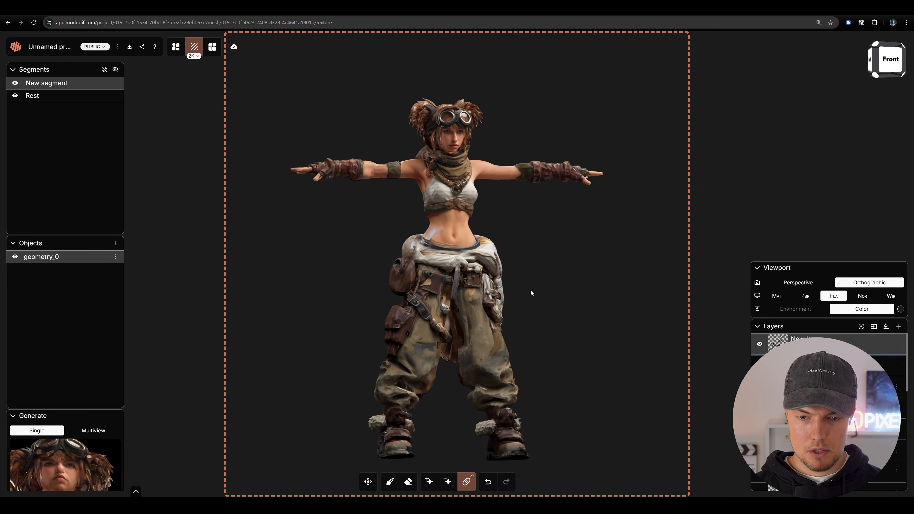
{"action": "left_click_drag", "start_coordinate": [319, 235], "coordinate": [566, 227]}
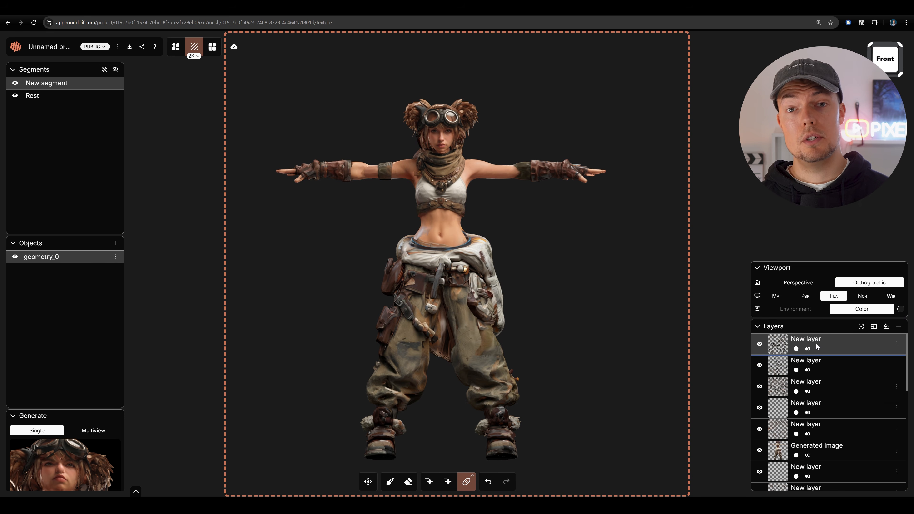
- Hide the uppermost texture layers named New layer, one by one
{"action": "left_click", "coordinate": [760, 344]}
{"action": "left_click", "coordinate": [760, 365]}
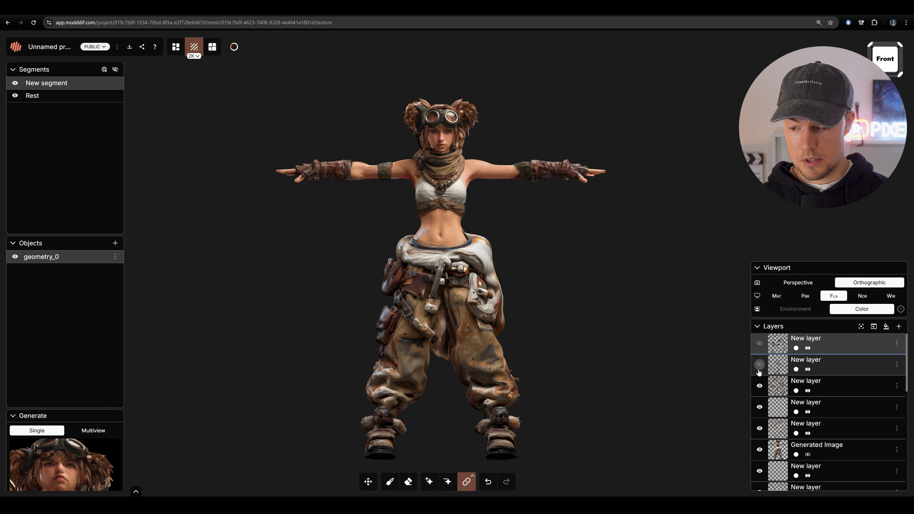
{"action": "scroll", "coordinate": [759, 371], "scroll_direction": "down", "scroll_amount": 3}
{"action": "scroll", "coordinate": [760, 392], "scroll_direction": "up", "scroll_amount": 2}
{"action": "left_click", "coordinate": [760, 352]}
{"action": "scroll", "coordinate": [761, 356], "scroll_direction": "up", "scroll_amount": 1}
{"action": "left_click", "coordinate": [759, 407]}
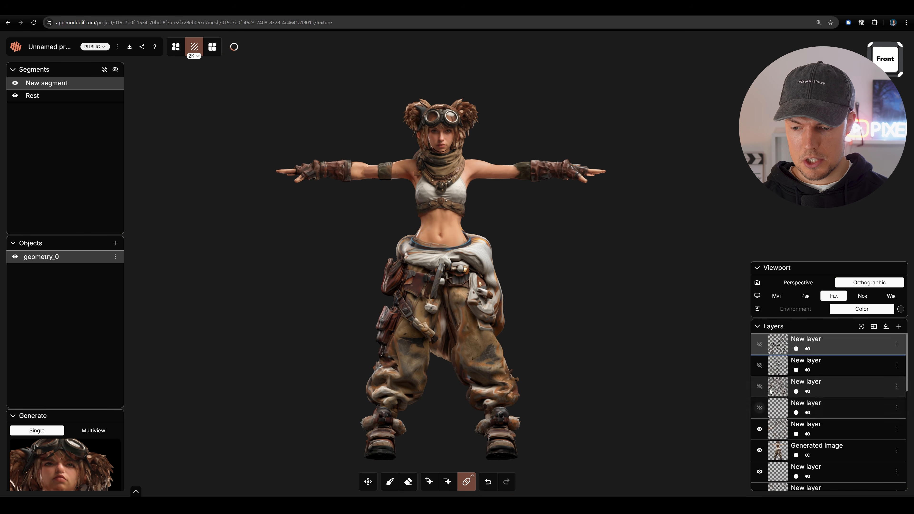
- Hide the remaining visible texture layers, including Generated Image and all the "woman, light skin" layers
{"action": "scroll", "coordinate": [769, 387], "scroll_direction": "down", "scroll_amount": 2}
{"action": "left_click", "coordinate": [761, 359]}
{"action": "left_click", "coordinate": [759, 379]}
{"action": "scroll", "coordinate": [760, 376], "scroll_direction": "down", "scroll_amount": 5}
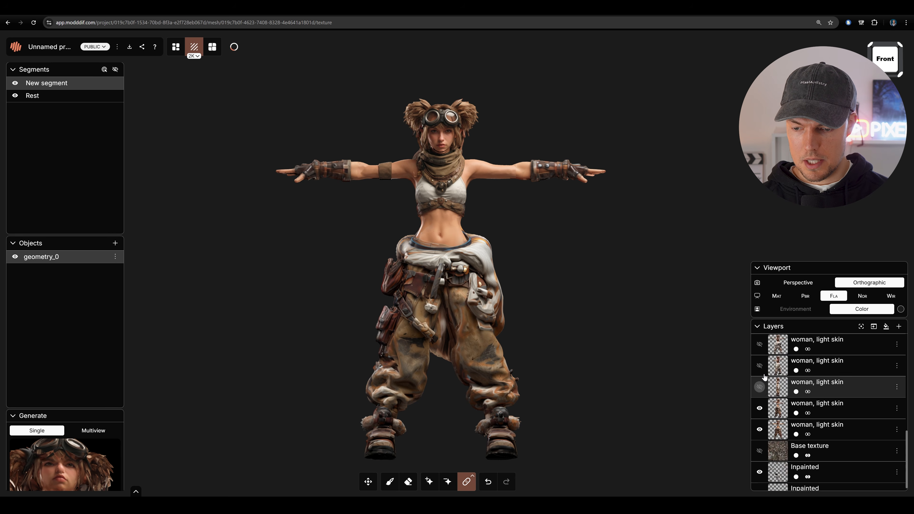
{"action": "scroll", "coordinate": [765, 377], "scroll_direction": "up", "scroll_amount": 2}
{"action": "left_click", "coordinate": [759, 340]}
{"action": "left_click", "coordinate": [760, 360]}
{"action": "scroll", "coordinate": [761, 365], "scroll_direction": "down", "scroll_amount": 1}
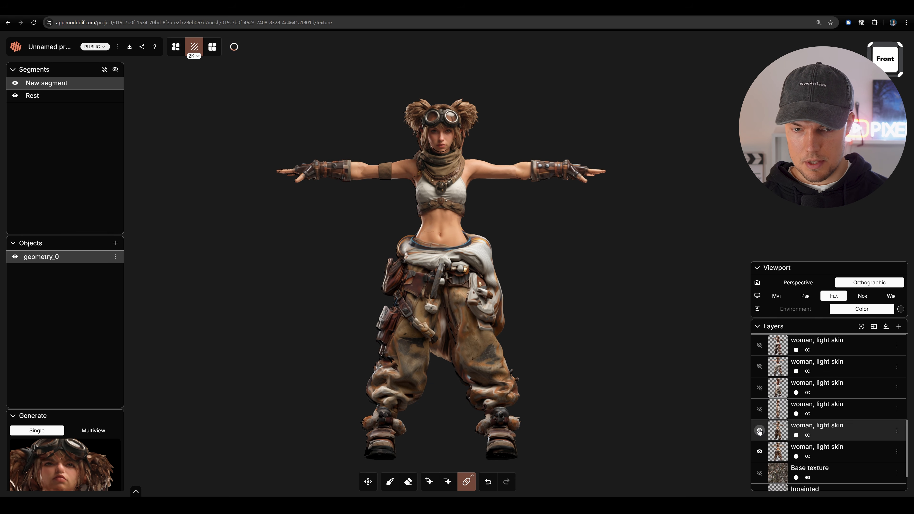
{"action": "left_click", "coordinate": [760, 430]}
{"action": "left_click", "coordinate": [760, 452]}
- Show only the Base texture layer and examine the original texture on the face and upper body
{"action": "left_click_drag", "start_coordinate": [524, 329], "coordinate": [548, 330]}
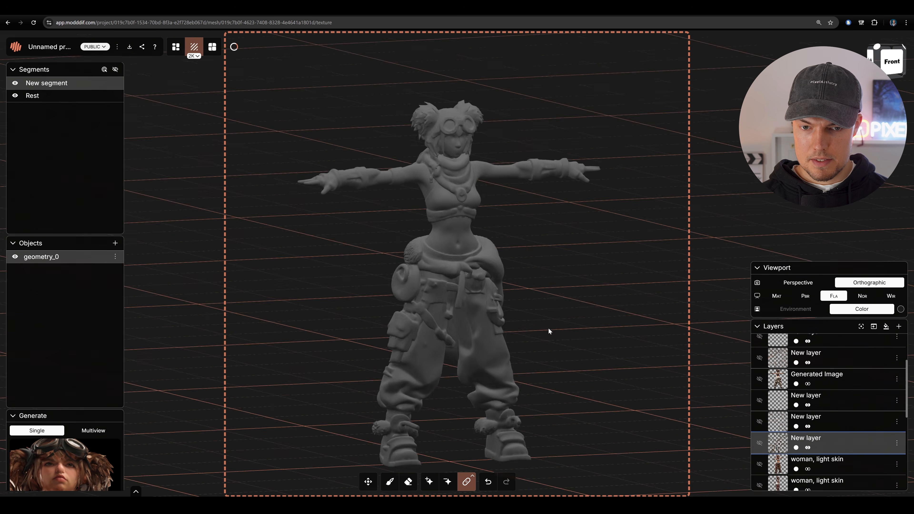
{"action": "scroll", "coordinate": [825, 391], "scroll_direction": "down", "scroll_amount": 5}
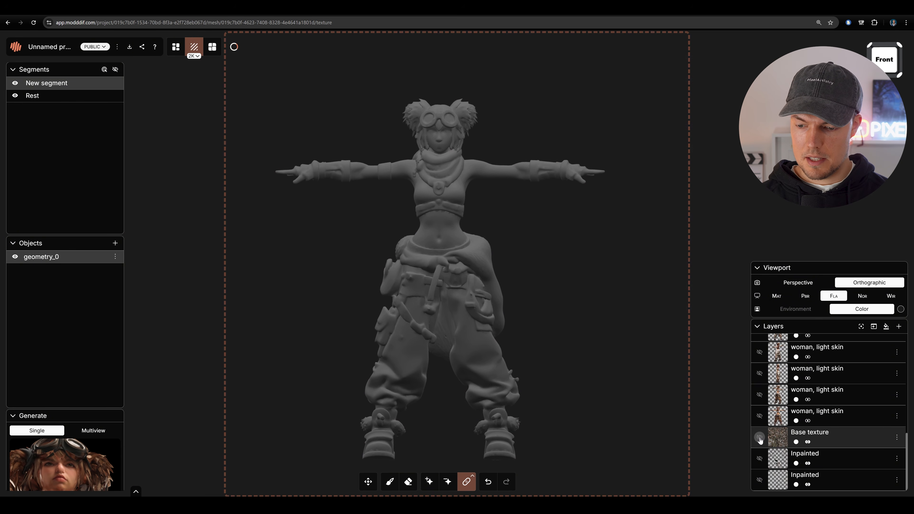
{"action": "left_click", "coordinate": [761, 438]}
{"action": "left_click_drag", "start_coordinate": [578, 235], "coordinate": [555, 302]}
{"action": "scroll", "coordinate": [598, 272], "scroll_direction": "up", "scroll_amount": 3}
{"action": "scroll", "coordinate": [556, 317], "scroll_direction": "up", "scroll_amount": 2}
{"action": "scroll", "coordinate": [537, 304], "scroll_direction": "down", "scroll_amount": 3}
{"action": "scroll", "coordinate": [562, 298], "scroll_direction": "up", "scroll_amount": 2}
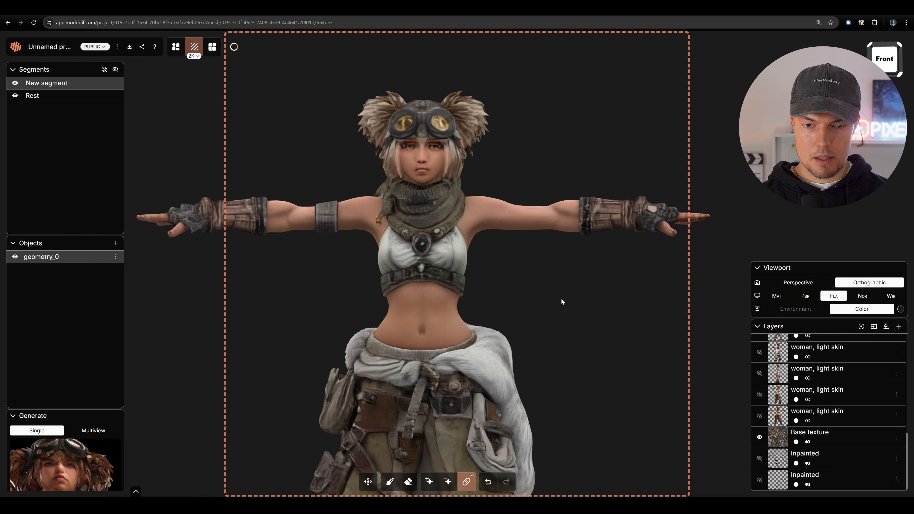
{"action": "scroll", "coordinate": [561, 301], "scroll_direction": "up", "scroll_amount": 5}
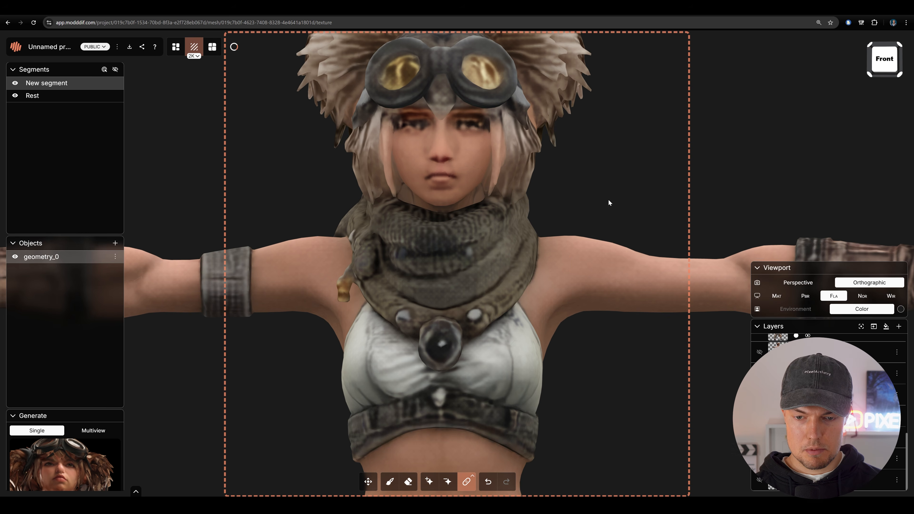
{"action": "scroll", "coordinate": [434, 306], "scroll_direction": "up", "scroll_amount": 3}
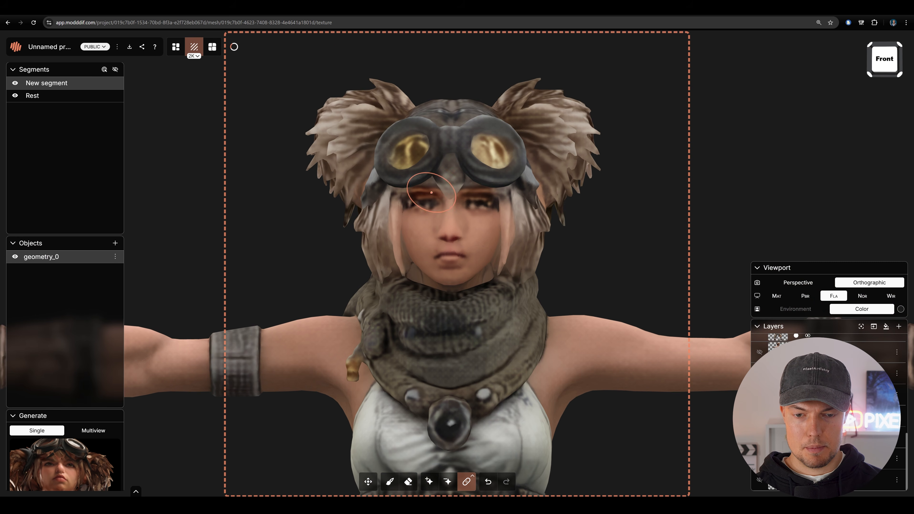
- Mark the face and goggles on the base texture as the inpainting region
{"action": "scroll", "coordinate": [431, 193], "scroll_direction": "down", "scroll_amount": 3}
{"action": "left_click", "coordinate": [430, 481]}
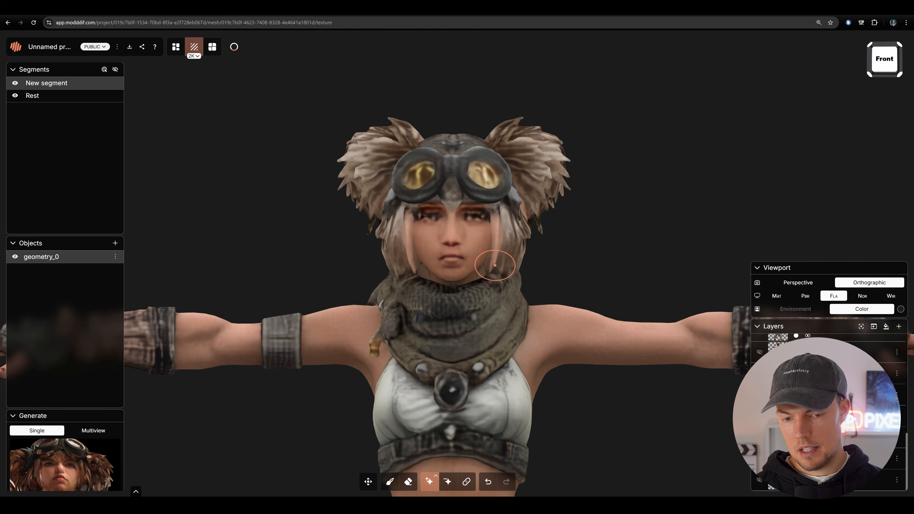
{"action": "left_click", "coordinate": [420, 238]}
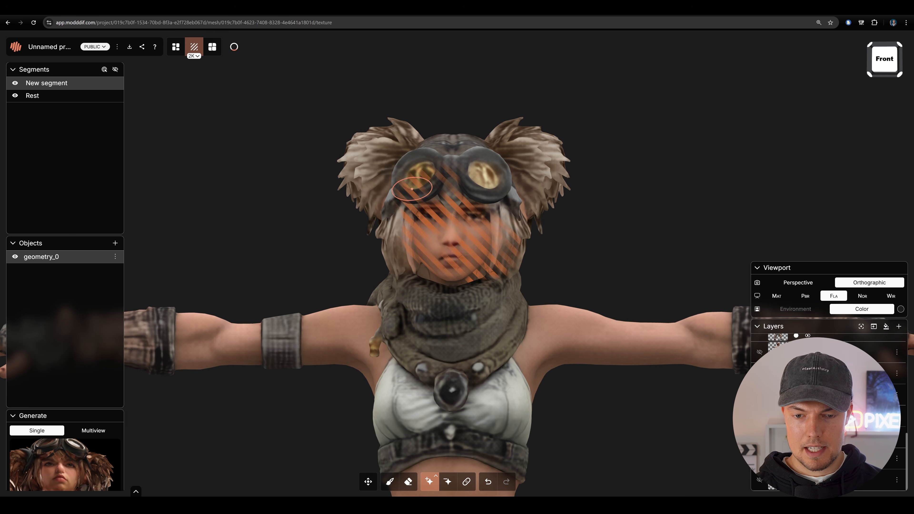
{"action": "scroll", "coordinate": [77, 306], "scroll_direction": "down", "scroll_amount": 5}
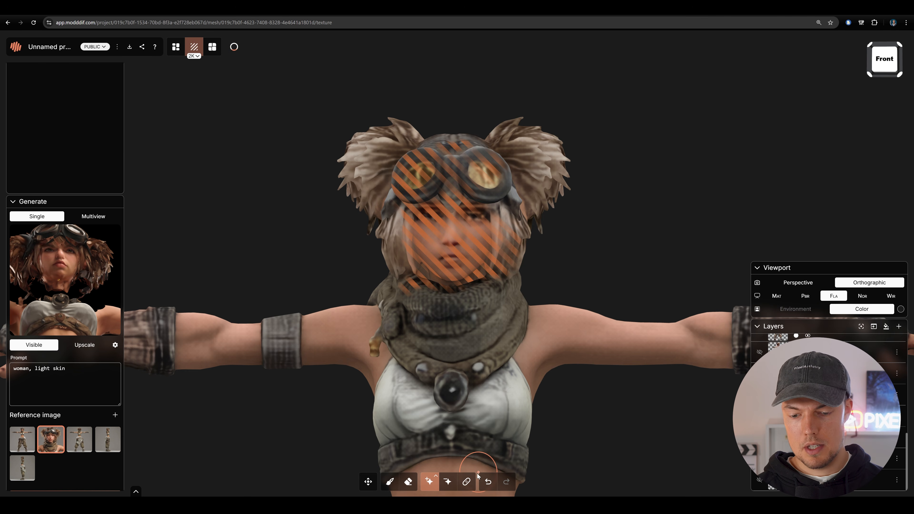
{"action": "scroll", "coordinate": [598, 231], "scroll_direction": "down", "scroll_amount": 5}
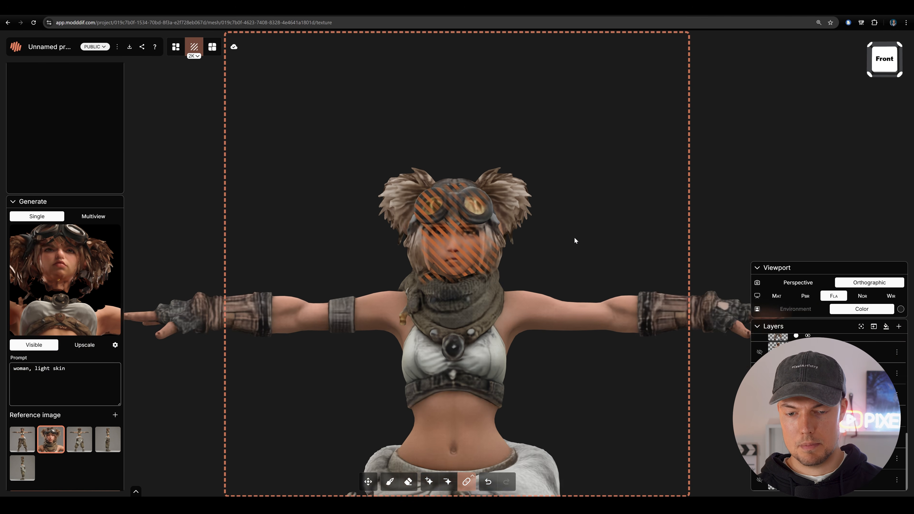
- Set the generation mode to Albedo and generate an image of the upper body with the face region marked
{"action": "left_click_drag", "start_coordinate": [575, 241], "coordinate": [577, 164]}
{"action": "left_click_drag", "start_coordinate": [590, 259], "coordinate": [591, 296]}
{"action": "scroll", "coordinate": [504, 249], "scroll_direction": "down", "scroll_amount": 5}
{"action": "scroll", "coordinate": [510, 265], "scroll_direction": "up", "scroll_amount": 5}
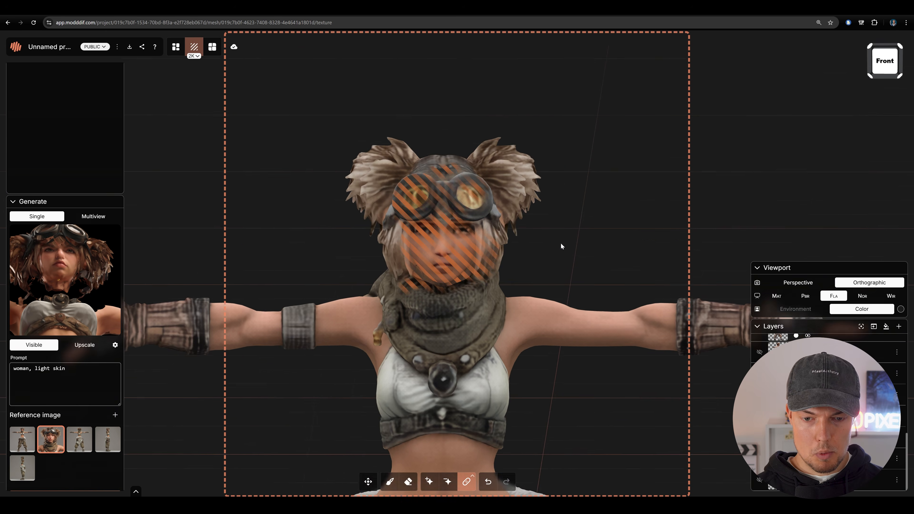
{"action": "left_click_drag", "start_coordinate": [562, 247], "coordinate": [553, 228]}
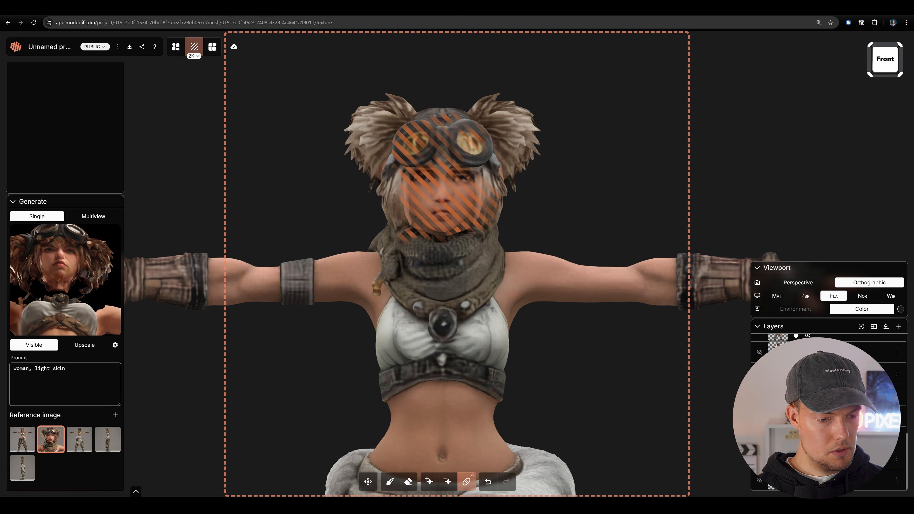
{"action": "left_click", "coordinate": [115, 346]}
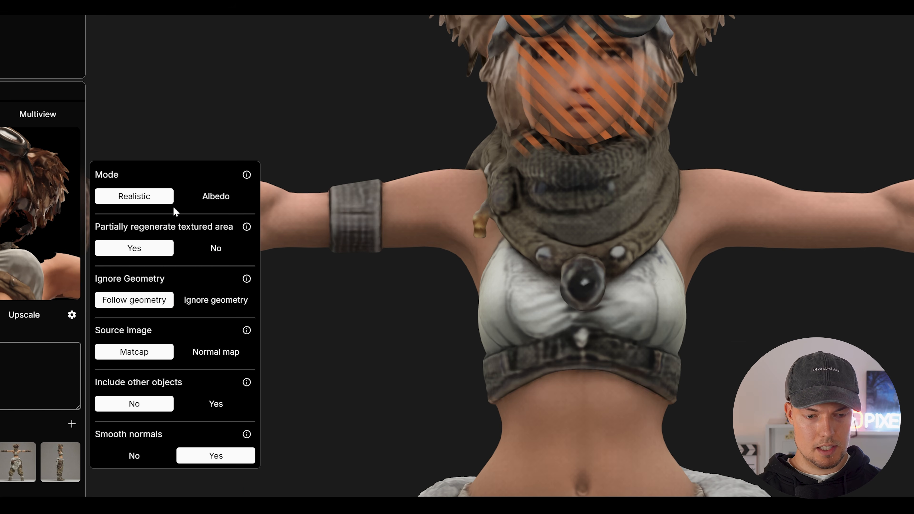
{"action": "left_click", "coordinate": [222, 198]}
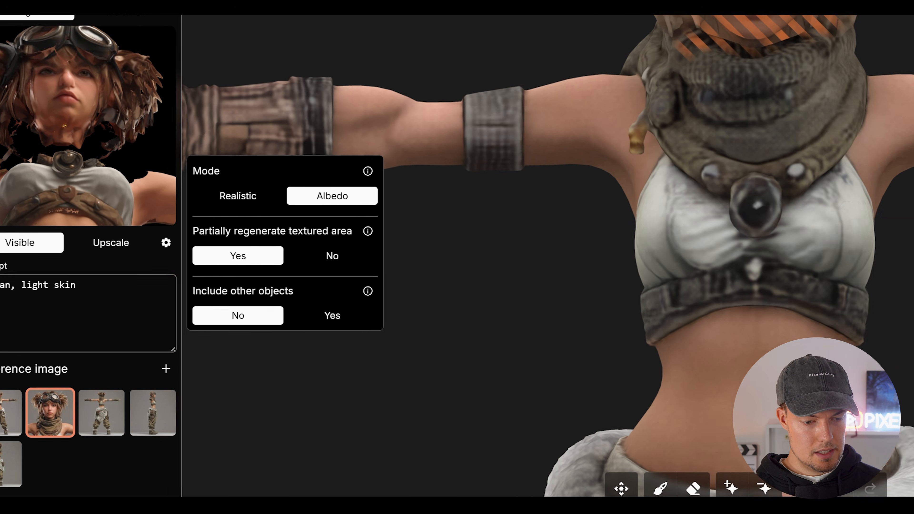
{"action": "left_click", "coordinate": [7, 457]}
{"action": "scroll", "coordinate": [5, 457], "scroll_direction": "down", "scroll_amount": 2}
{"action": "left_click", "coordinate": [154, 462]}
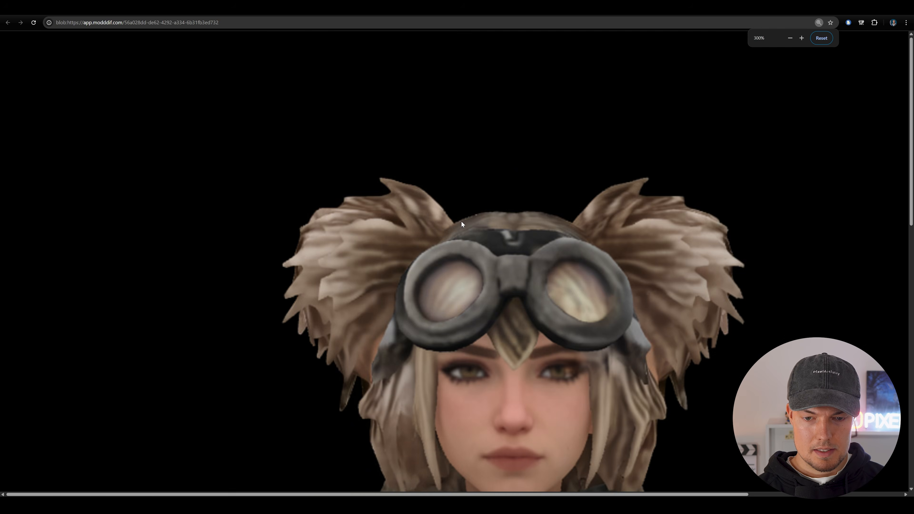
- View the generated albedo image at larger size and compare the new face with the surrounding scarf and clothing
{"action": "scroll", "coordinate": [461, 222], "scroll_direction": "down", "scroll_amount": 2, "text": "ctrl"}
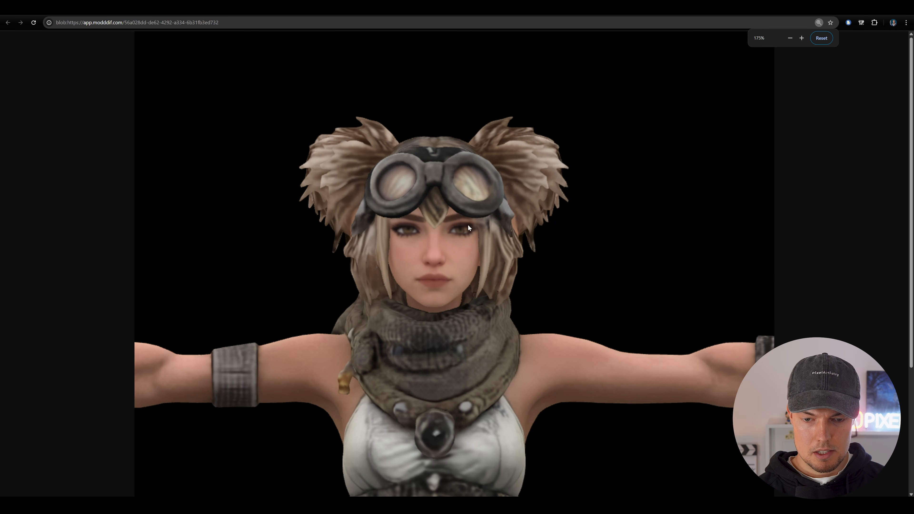
{"action": "scroll", "coordinate": [476, 248], "scroll_direction": "down", "scroll_amount": 1}
{"action": "scroll", "coordinate": [481, 260], "scroll_direction": "down", "scroll_amount": 1, "text": "ctrl"}
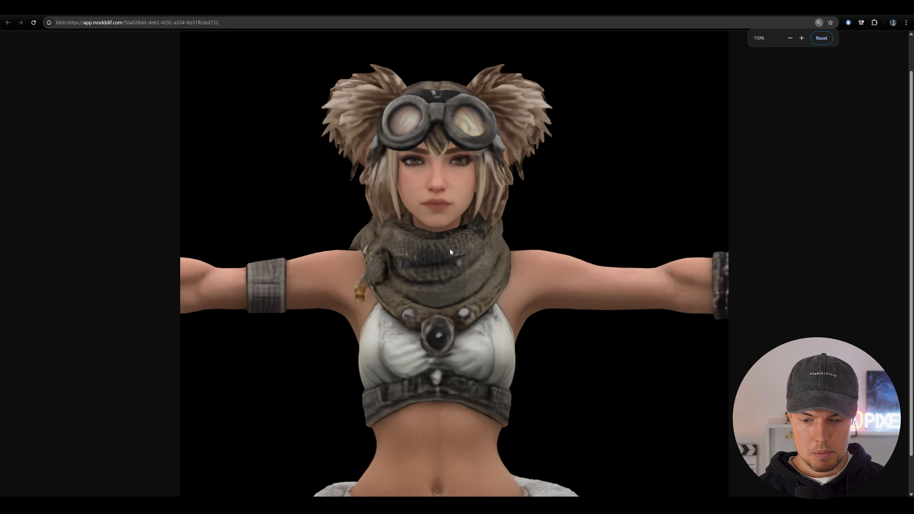
{"action": "scroll", "coordinate": [432, 234], "scroll_direction": "up", "scroll_amount": 2}
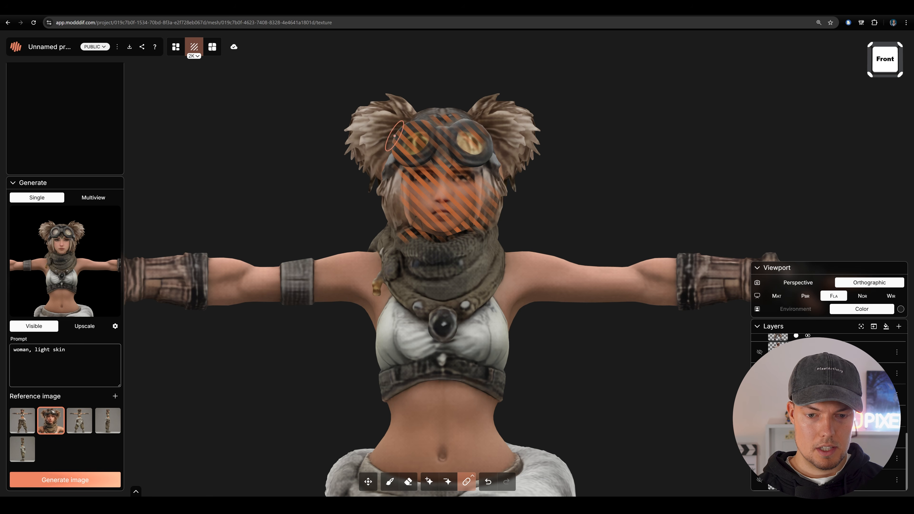
- Mark the face, goggles and adjoining hair and scarf as the inpainting region and generate a new image from the closer front view
{"action": "scroll", "coordinate": [264, 251], "scroll_direction": "up", "scroll_amount": 5}
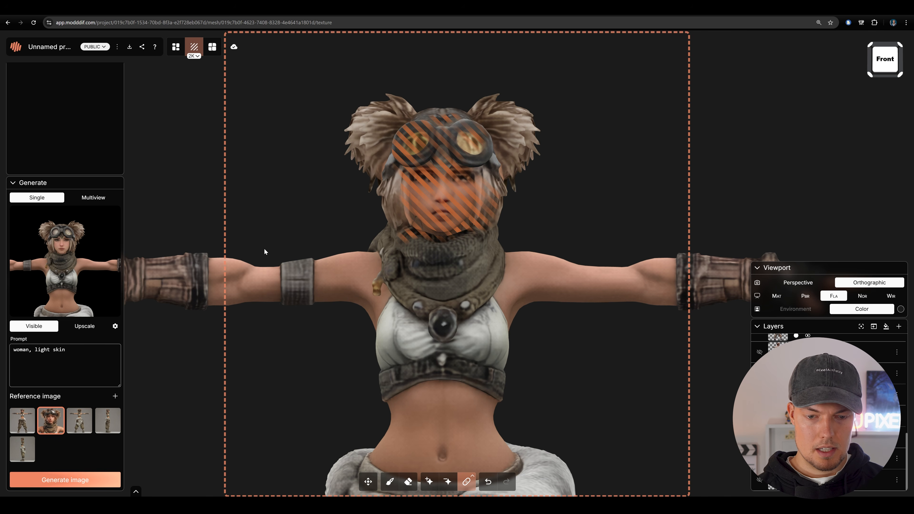
{"action": "mouse_move", "coordinate": [119, 217]}
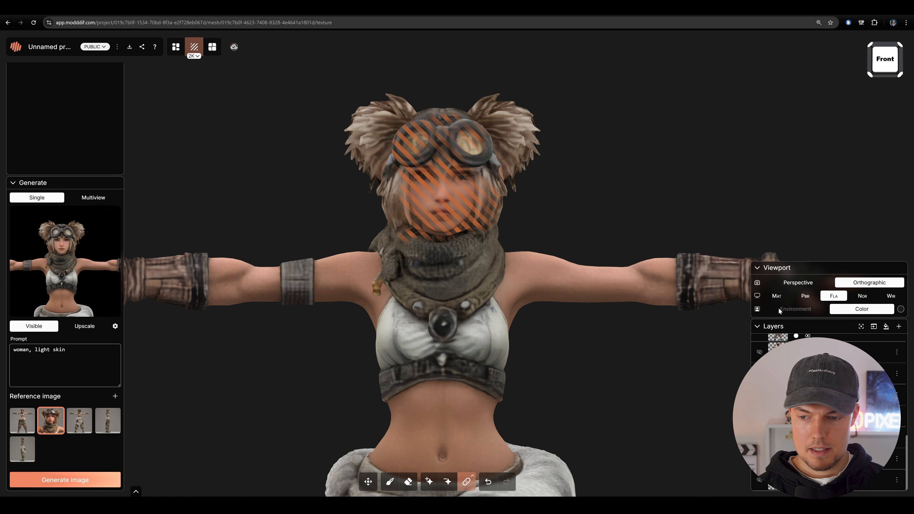
{"action": "scroll", "coordinate": [605, 218], "scroll_direction": "up", "scroll_amount": 5}
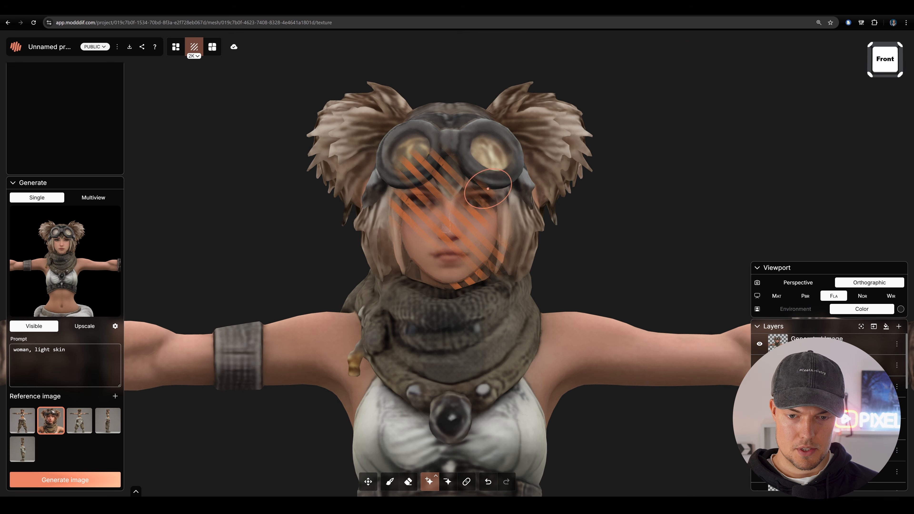
{"action": "left_click_drag", "start_coordinate": [488, 189], "coordinate": [411, 235]}
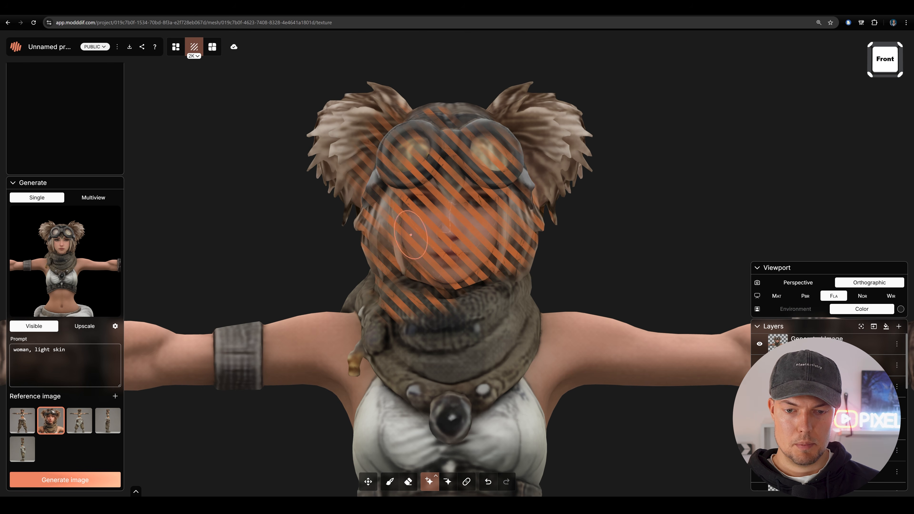
{"action": "left_click", "coordinate": [93, 480]}
- Paint the newly generated image onto the model across the face, goggles, hair and upper scarf
{"action": "left_click", "coordinate": [466, 481]}
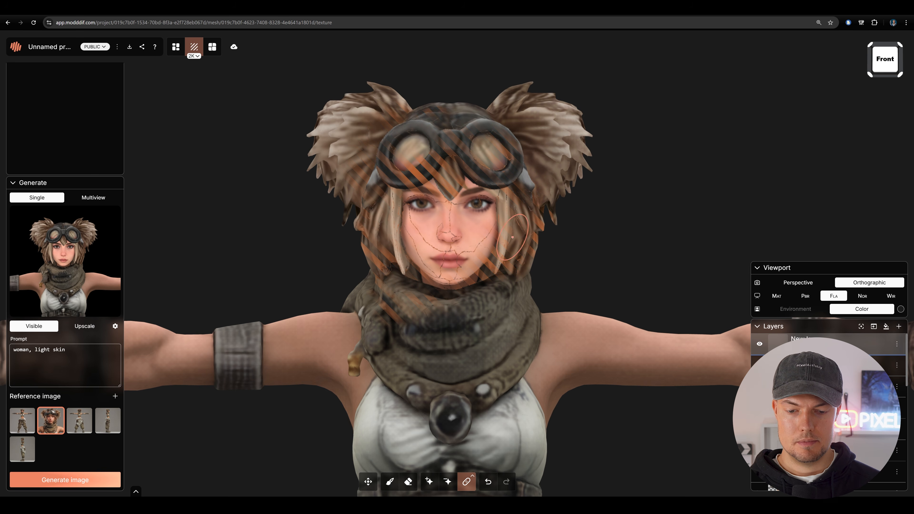
{"action": "left_click_drag", "start_coordinate": [367, 288], "coordinate": [553, 294]}
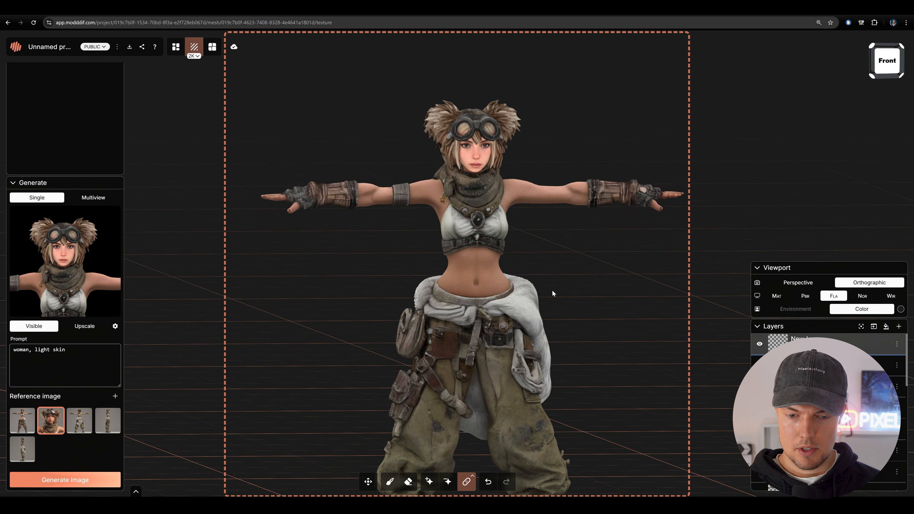
{"action": "left_click_drag", "start_coordinate": [625, 295], "coordinate": [583, 272]}
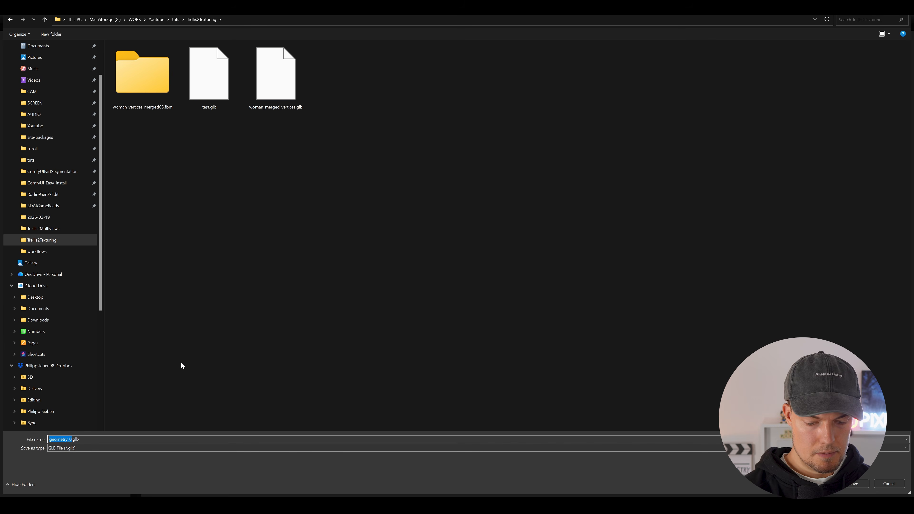
- Switch to Blender, deselect the original character and import the retextured character as a glTF file
{"action": "key", "text": "BackSpace"}
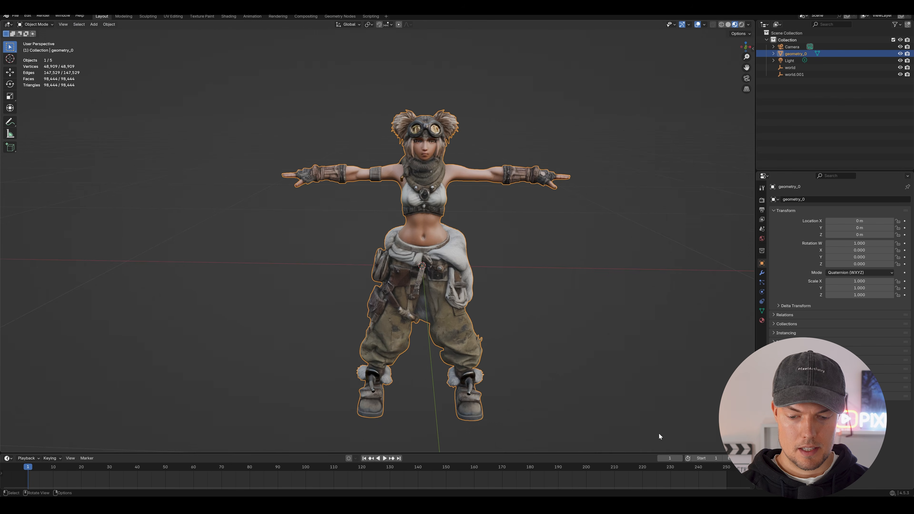
{"action": "left_click_drag", "start_coordinate": [544, 251], "coordinate": [487, 239]}
{"action": "scroll", "coordinate": [553, 231], "scroll_direction": "down", "scroll_amount": 2}
{"action": "scroll", "coordinate": [495, 248], "scroll_direction": "up", "scroll_amount": 2}
{"action": "left_click", "coordinate": [495, 249]}
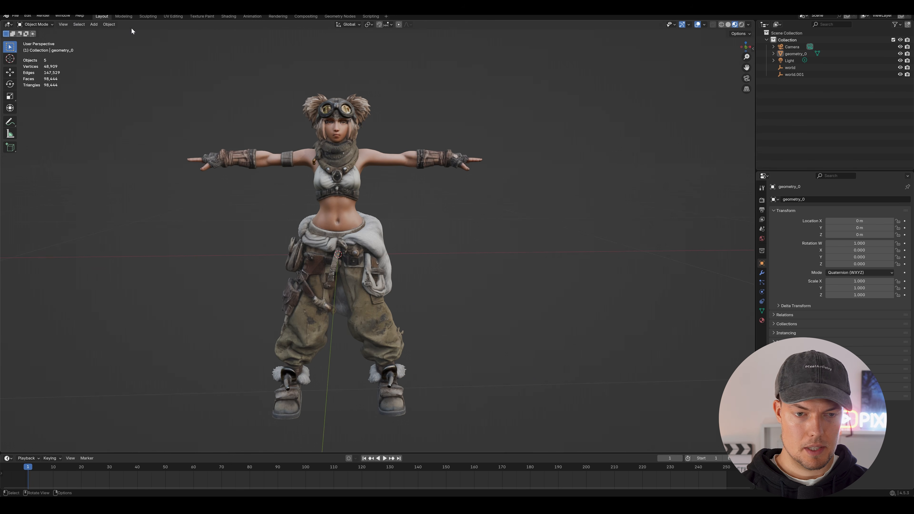
{"action": "left_click", "coordinate": [15, 16]}
{"action": "mouse_move", "coordinate": [33, 114]}
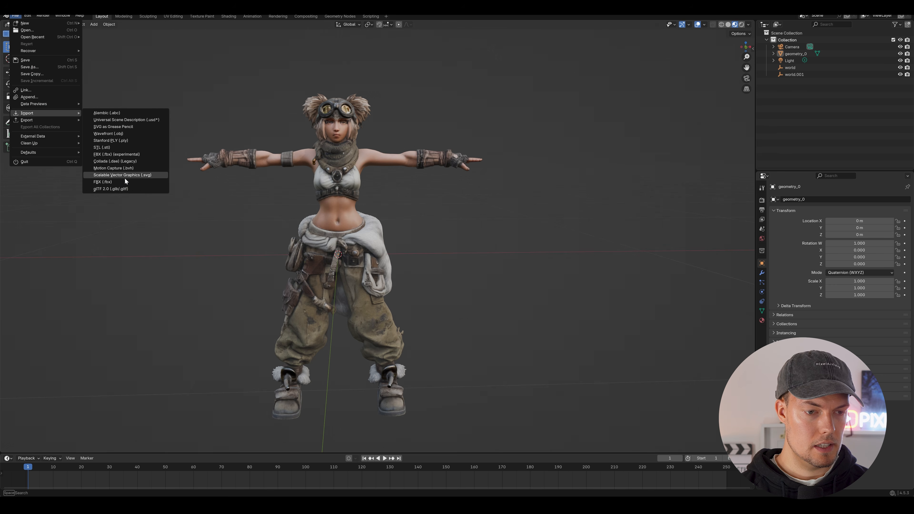
{"action": "left_click", "coordinate": [128, 191]}
{"action": "scroll", "coordinate": [404, 191], "scroll_direction": "down", "scroll_amount": 5}
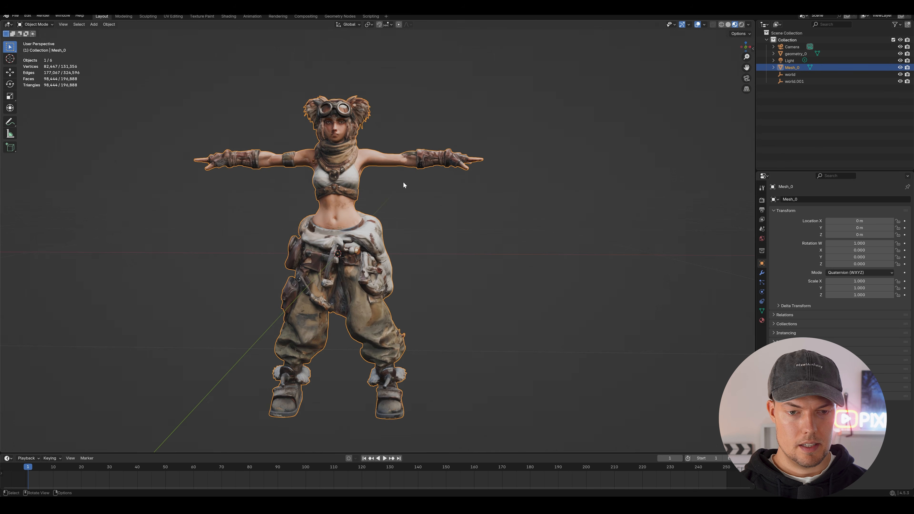
- Move the imported character about 0.85 m along the X axis so it stands beside the original
{"action": "key", "text": "g"}
{"action": "middle_click", "coordinate": [414, 182]}
{"action": "left_click", "coordinate": [655, 184]}
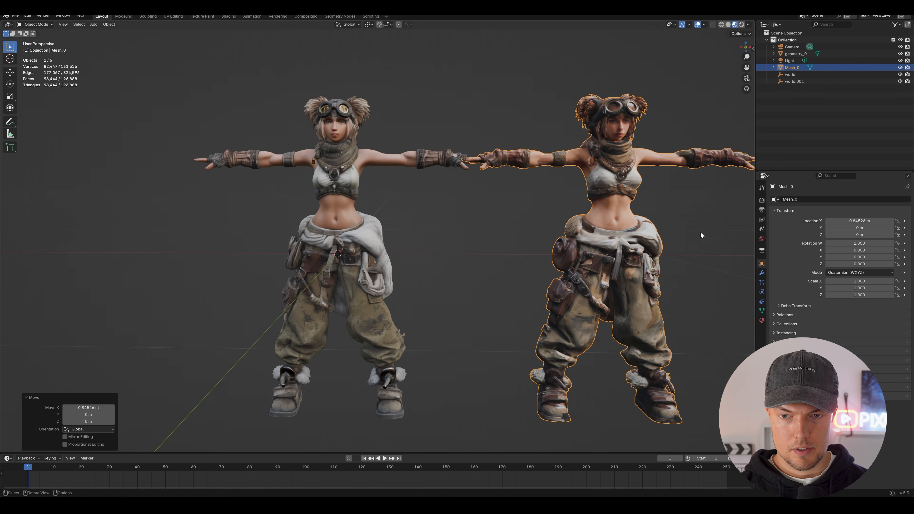
{"action": "left_click", "coordinate": [609, 231]}
- Compare the two characters up close and shift the imported one about 0.06 m farther along the X axis
{"action": "left_click_drag", "start_coordinate": [701, 232], "coordinate": [571, 280]}
{"action": "scroll", "coordinate": [561, 238], "scroll_direction": "down", "scroll_amount": 1}
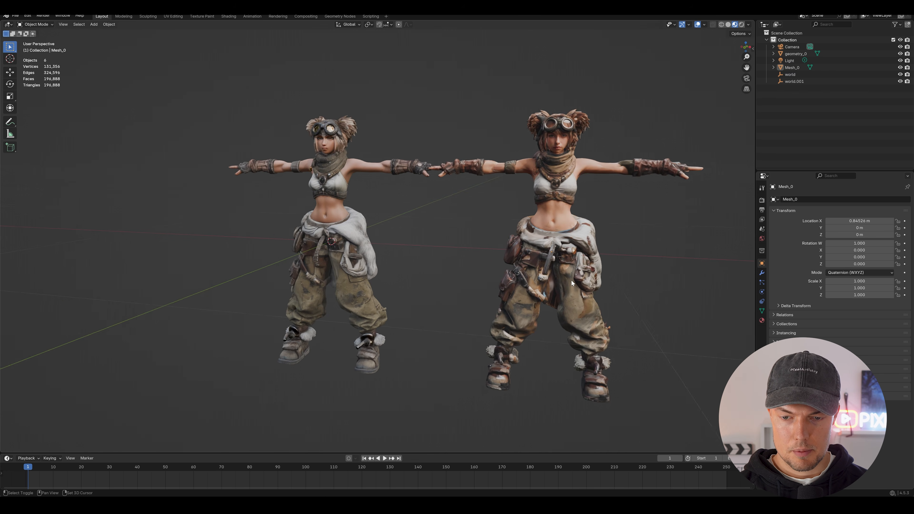
{"action": "scroll", "coordinate": [524, 145], "scroll_direction": "up", "scroll_amount": 1}
{"action": "scroll", "coordinate": [523, 145], "scroll_direction": "up", "scroll_amount": 3}
{"action": "left_click_drag", "start_coordinate": [523, 181], "coordinate": [461, 219]}
{"action": "scroll", "coordinate": [466, 202], "scroll_direction": "down", "scroll_amount": 5}
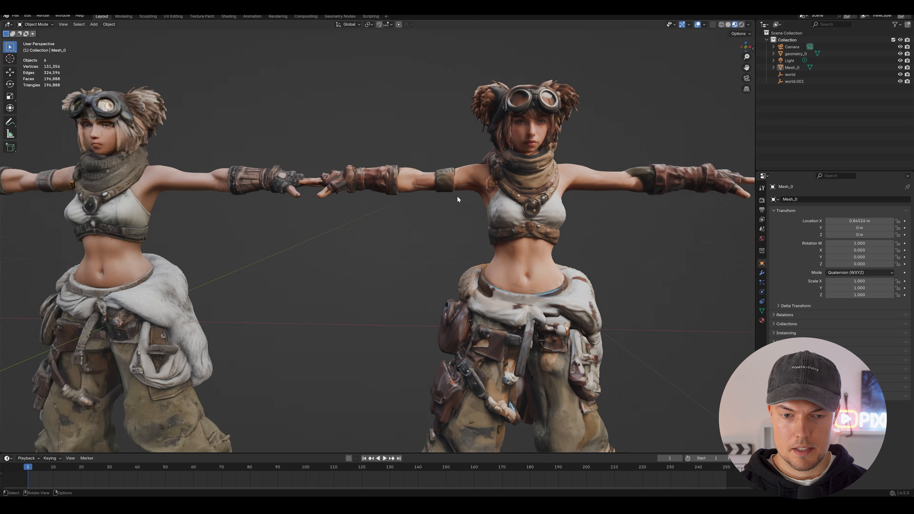
{"action": "left_click", "coordinate": [537, 195]}
{"action": "key", "text": "g"}
{"action": "key", "text": "x"}
{"action": "left_click", "coordinate": [564, 196]}
{"action": "scroll", "coordinate": [580, 247], "scroll_direction": "down", "scroll_amount": 2}
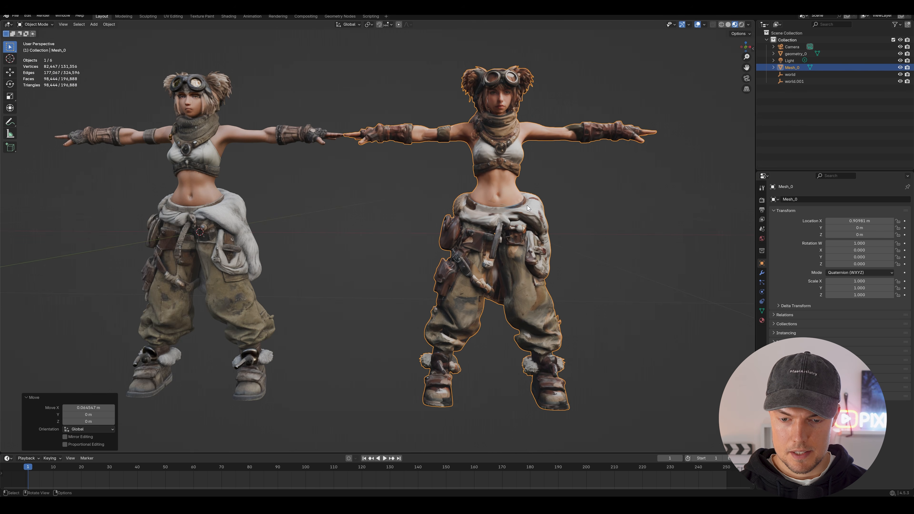
- Compare both characters from behind, and widen the gap by moving the imported one to about X 0.97 m
{"action": "left_click_drag", "start_coordinate": [527, 205], "coordinate": [461, 245]}
{"action": "left_click", "coordinate": [461, 245]}
{"action": "left_click_drag", "start_coordinate": [353, 258], "coordinate": [436, 245]}
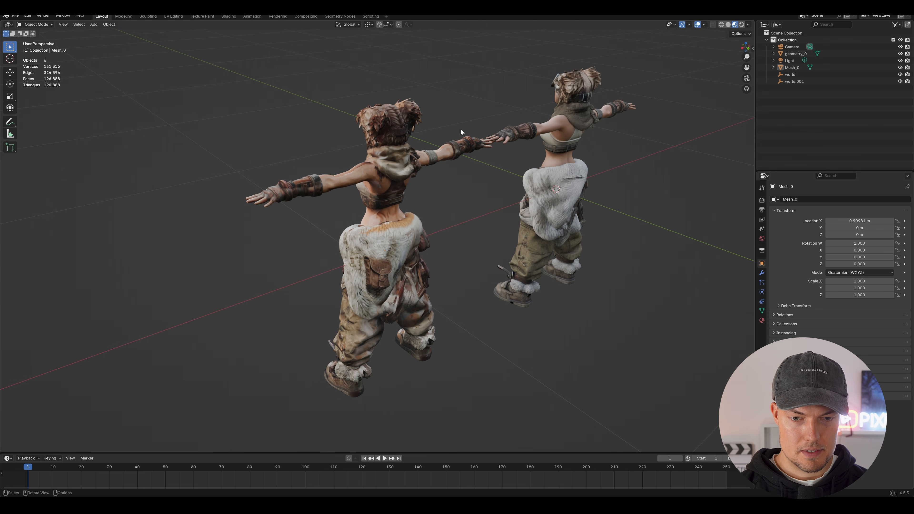
{"action": "left_click_drag", "start_coordinate": [460, 132], "coordinate": [476, 216]}
{"action": "left_click", "coordinate": [540, 212]}
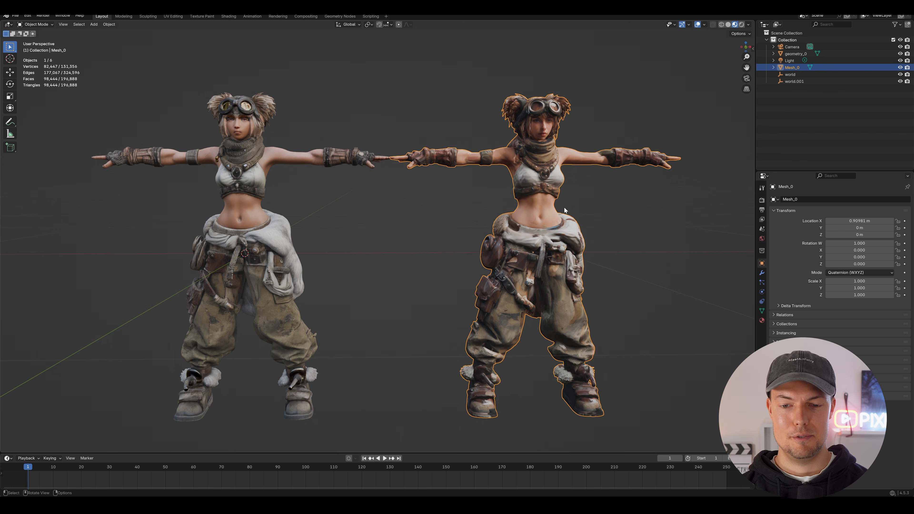
{"action": "key", "text": "h"}
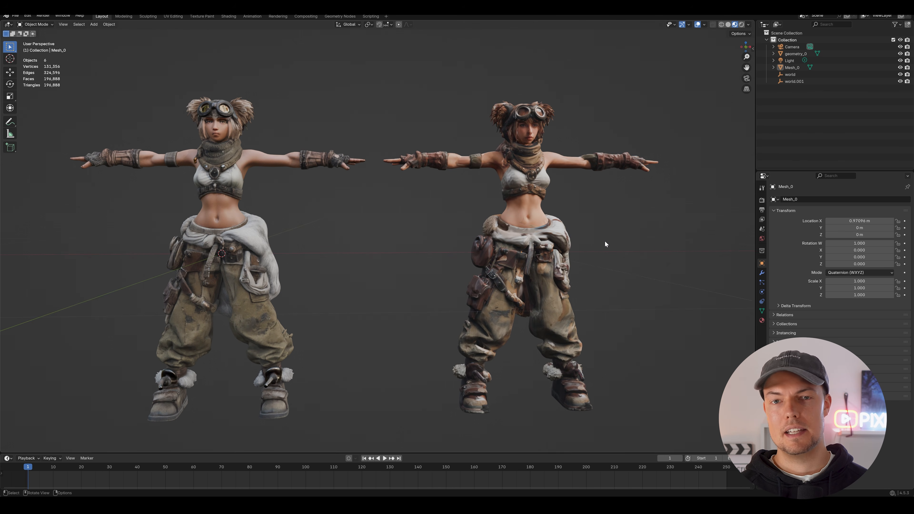